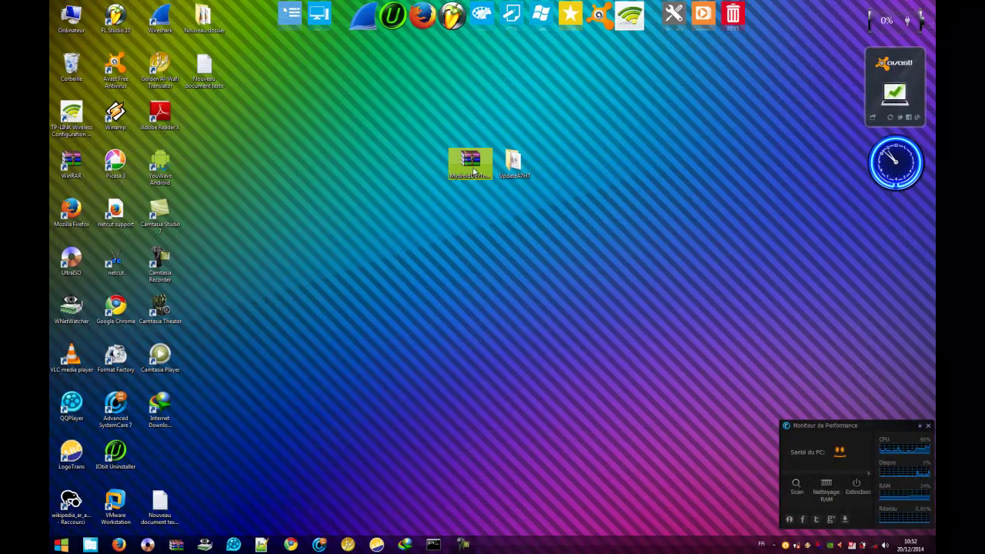
# Step: Extract the MydroidDevTool_v1.0CN+Apad_iRobot_0611 archive to a folder of the same name and open its rockdev subfolder
pyautogui.rightClick(473, 171)
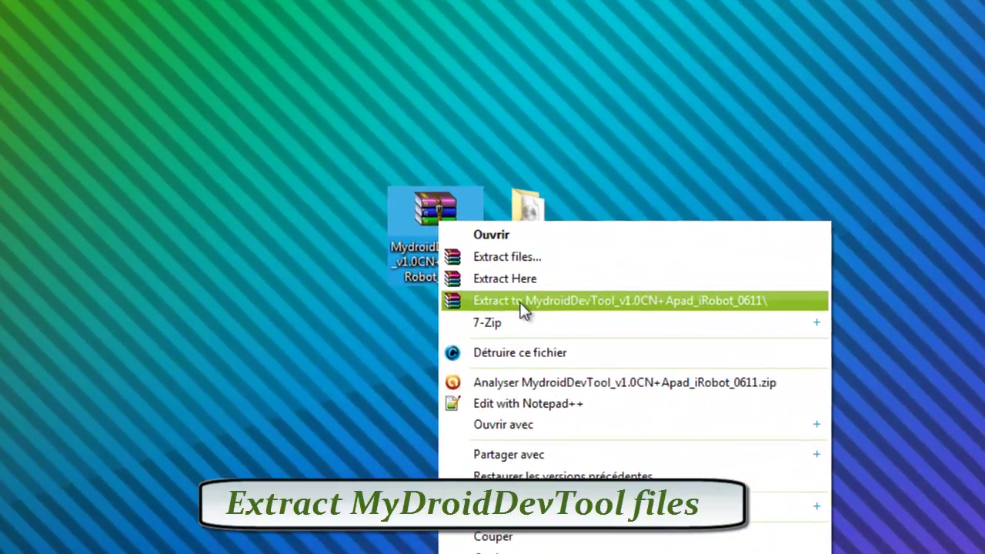
pyautogui.click(521, 301)
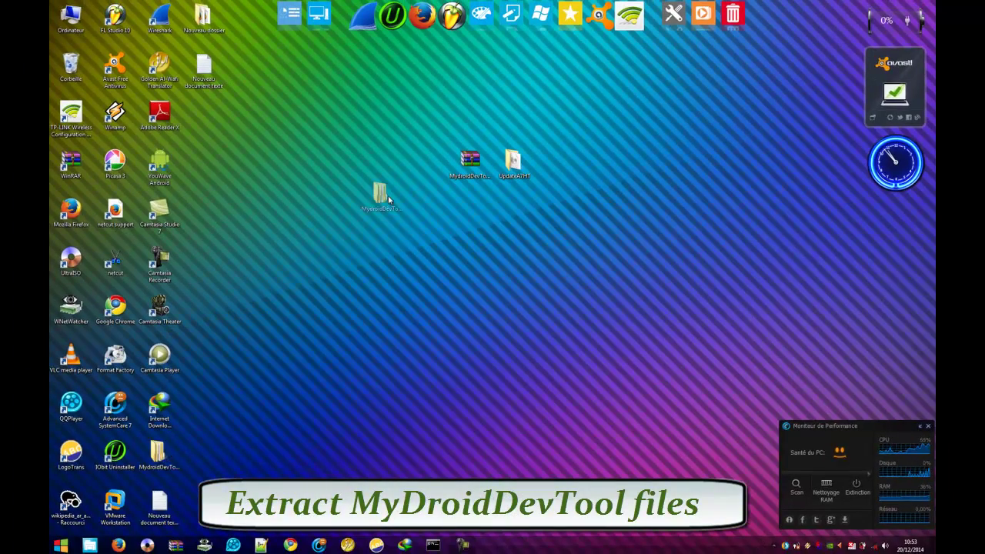
pyautogui.doubleClick(381, 196)
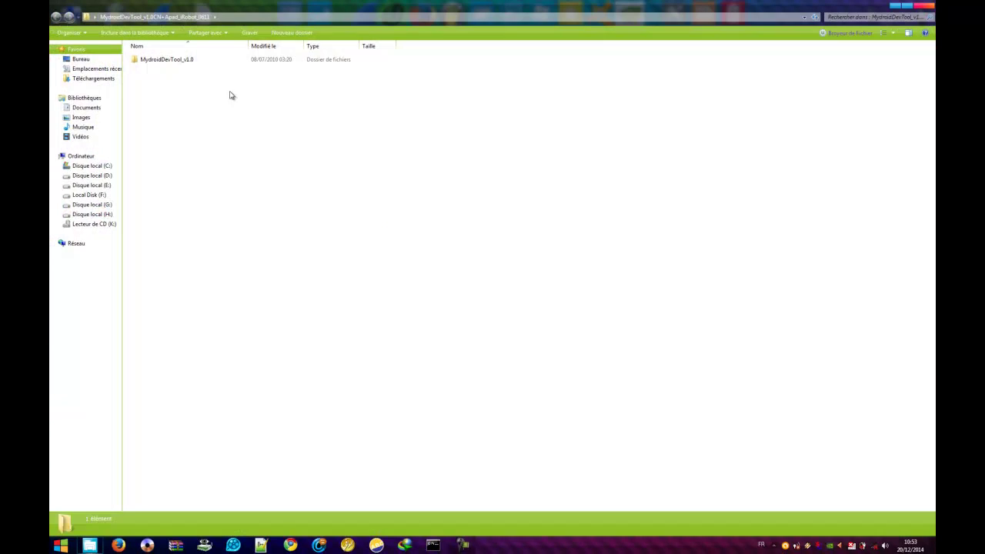
pyautogui.doubleClick(177, 62)
pyautogui.click(160, 89)
pyautogui.doubleClick(154, 89)
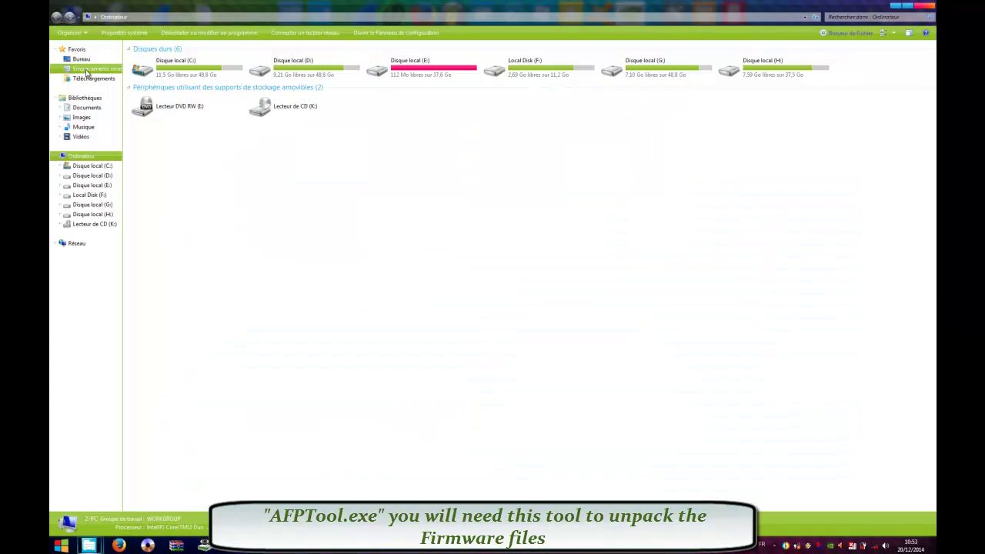
# Step: Create a new folder named afptool in the root of local disk C:
pyautogui.doubleClick(166, 67)
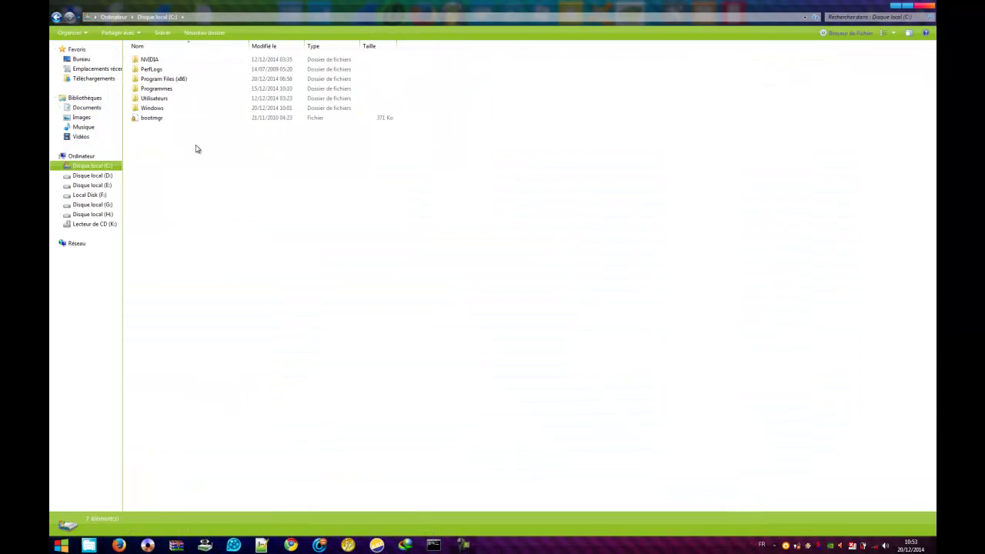
pyautogui.rightClick(176, 163)
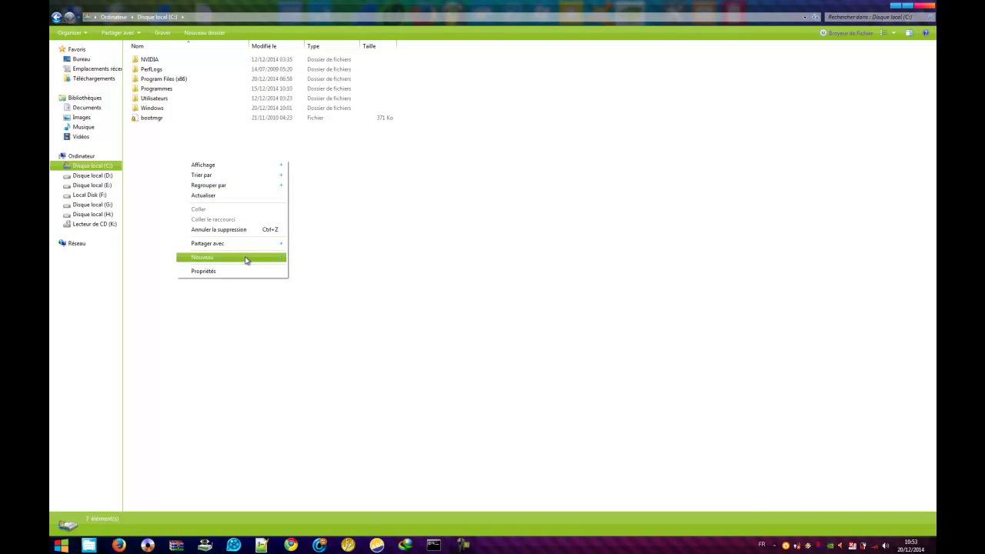
pyautogui.click(299, 262)
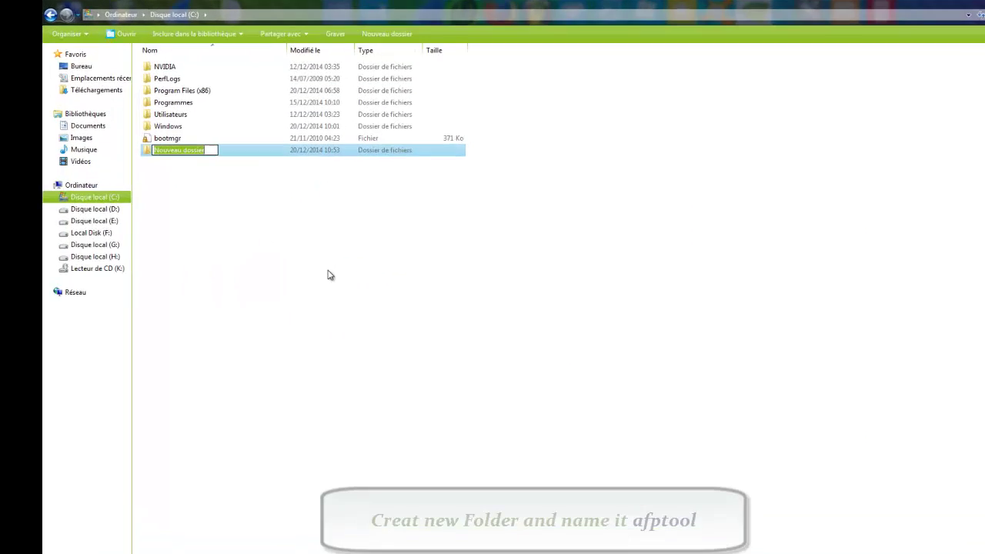
pyautogui.write('afptool')
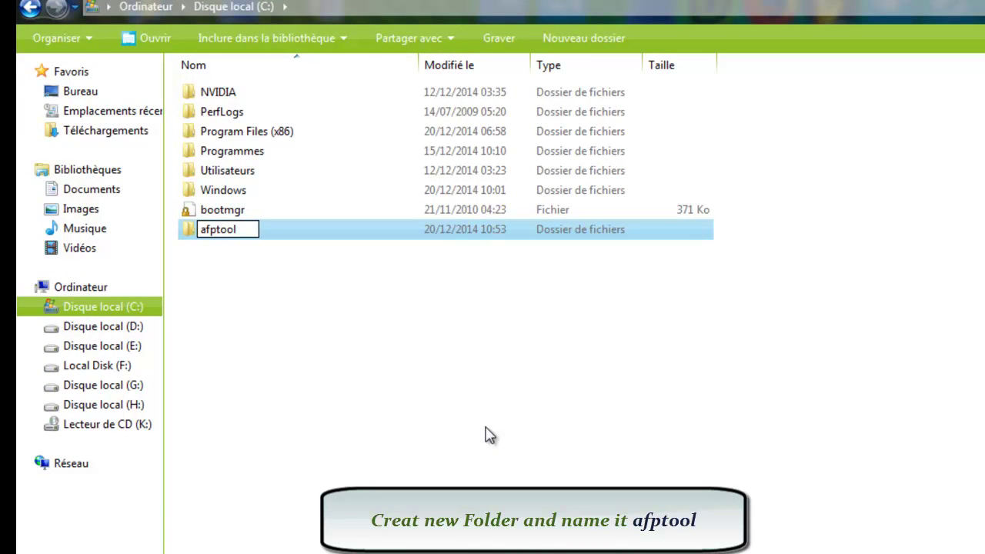
pyautogui.click(490, 435)
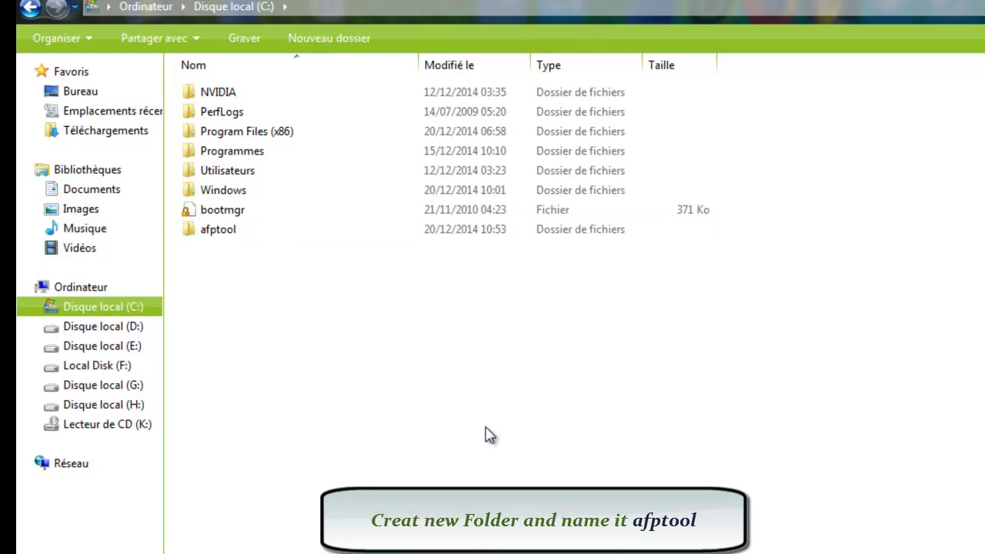
# Step: Create a new folder named update inside the afptool folder
pyautogui.doubleClick(253, 231)
pyautogui.rightClick(258, 229)
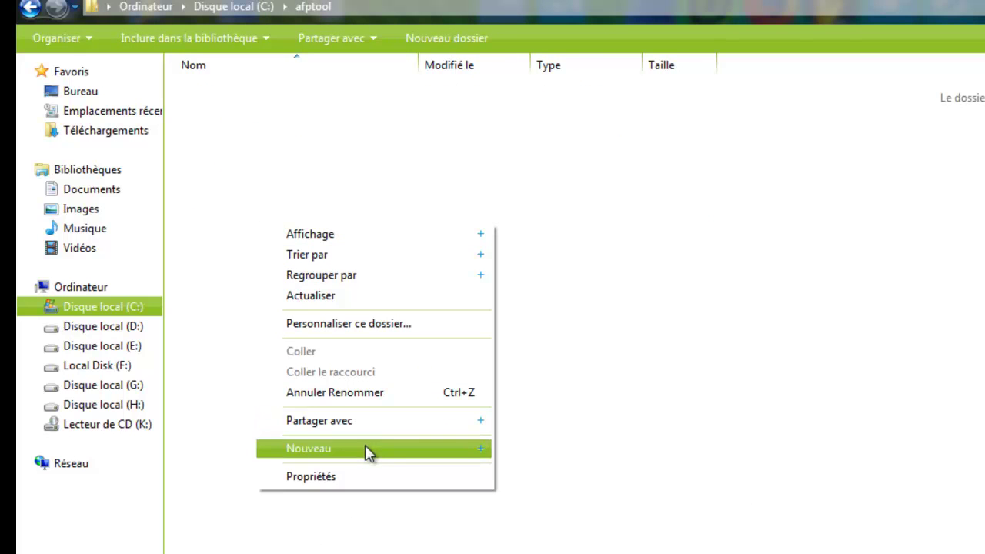
pyautogui.moveTo(369, 450)
pyautogui.click(549, 453)
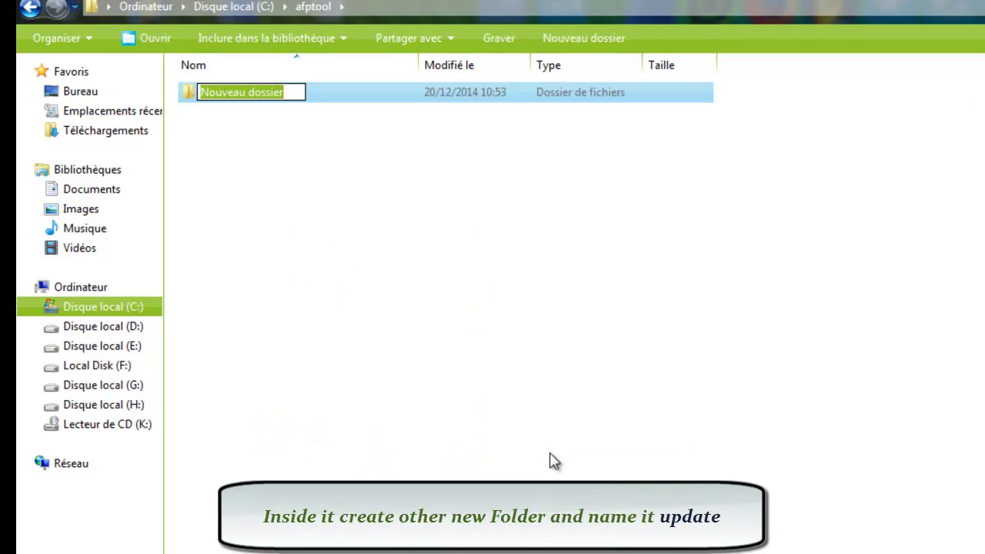
pyautogui.write('update')
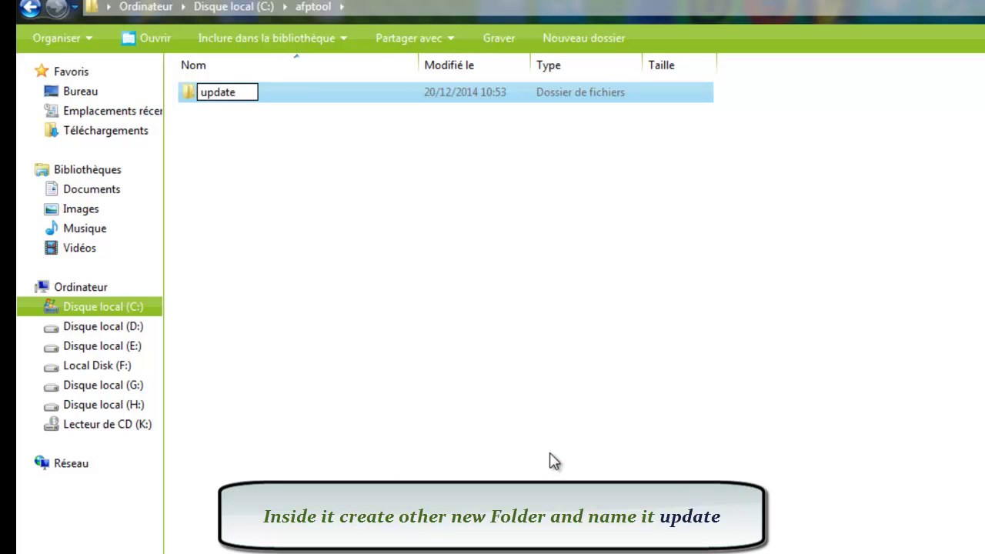
pyautogui.click(541, 444)
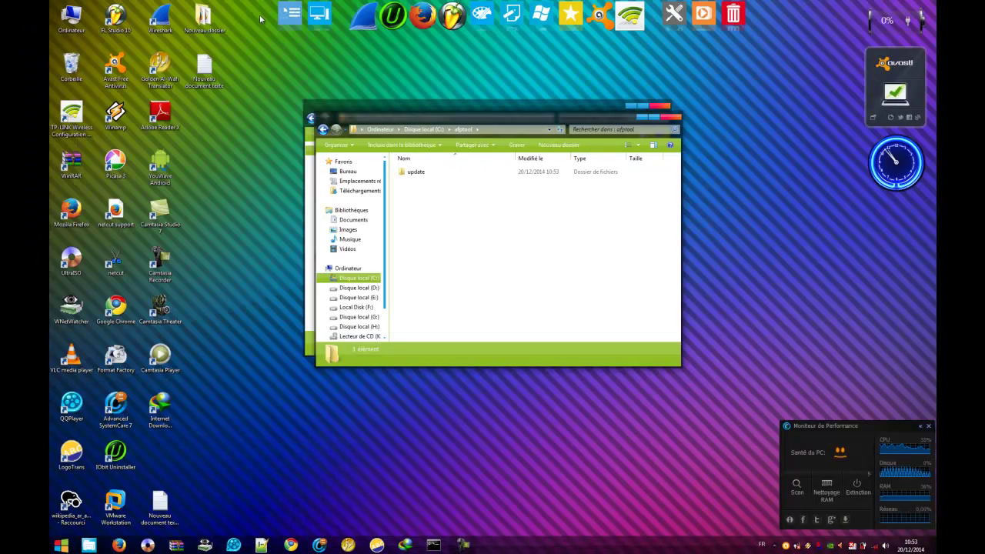
# Step: Place the two folder windows side by side and copy the AFPTool application from rockdev into C:\afptool
pyautogui.moveTo(488, 123); pyautogui.dragTo(715, 90)
pyautogui.moveTo(495, 110); pyautogui.dragTo(364, 81)
pyautogui.click(285, 142)
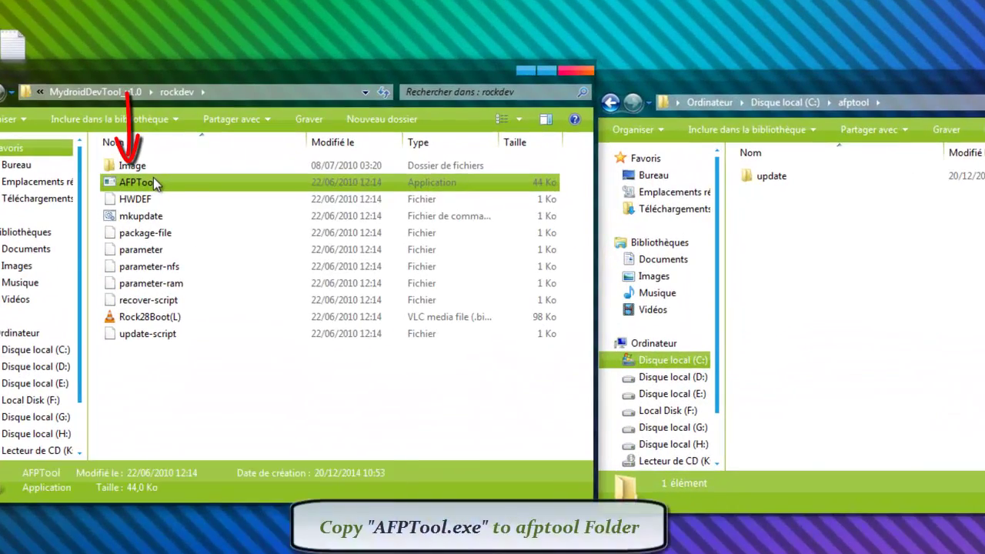
pyautogui.rightClick(153, 177)
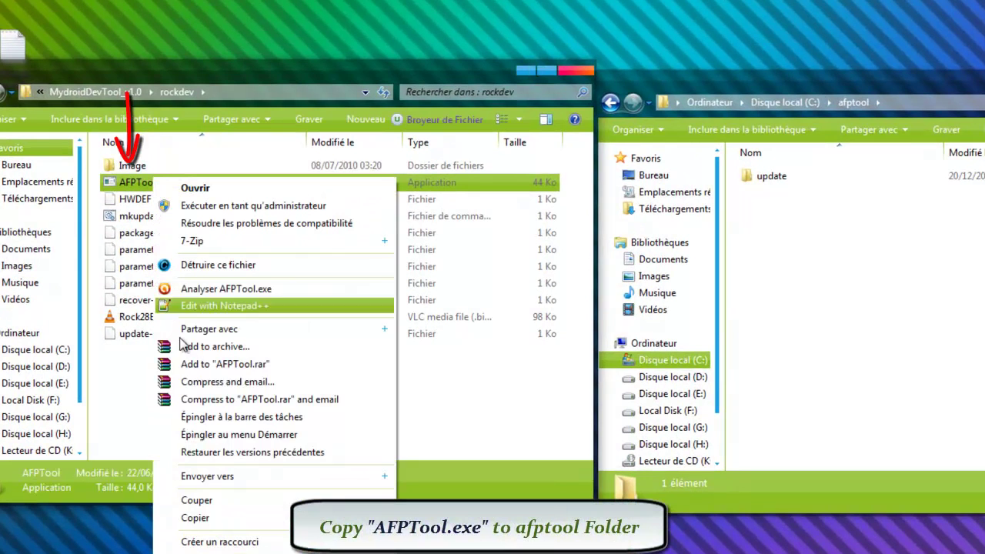
pyautogui.click(197, 520)
pyautogui.rightClick(799, 260)
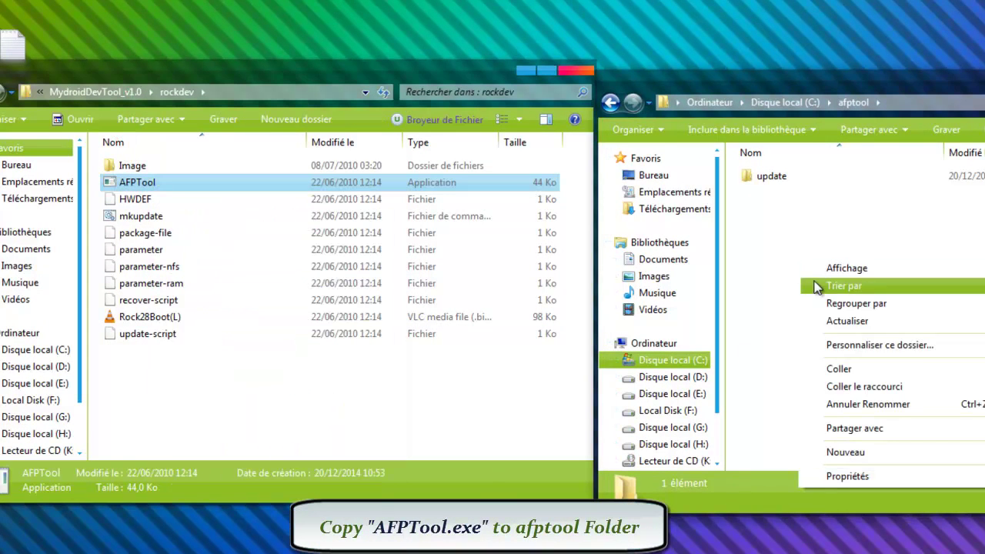
pyautogui.click(838, 371)
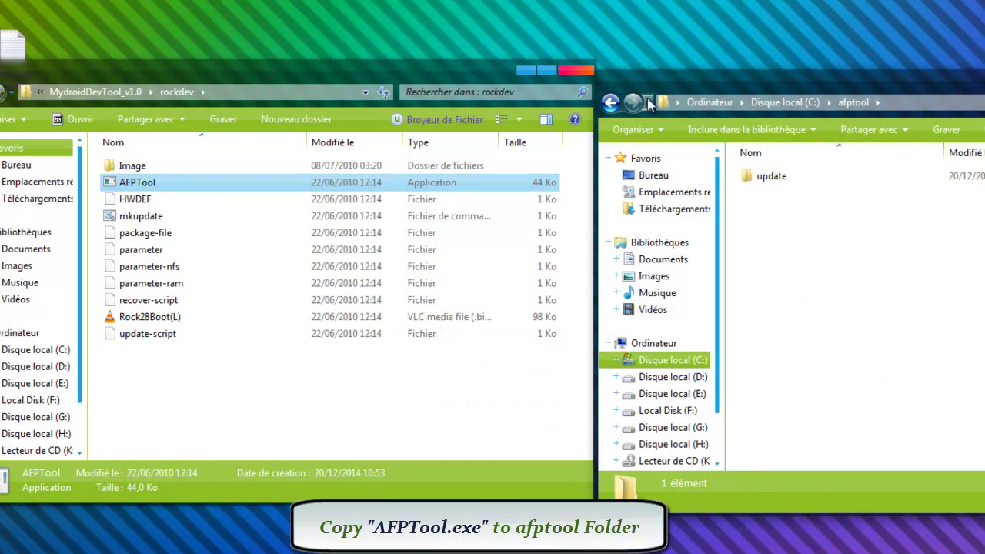
pyautogui.click(578, 75)
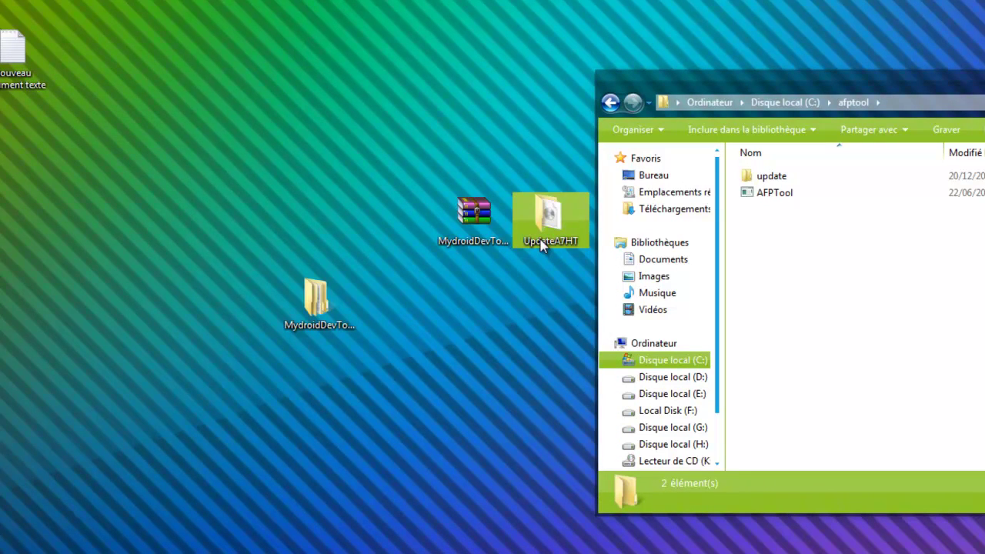
# Step: Copy the update disk image from the desktop folder UpdateA7HT into C:\afptool, closing both folder windows
pyautogui.doubleClick(541, 245)
pyautogui.click(115, 182)
pyautogui.rightClick(115, 183)
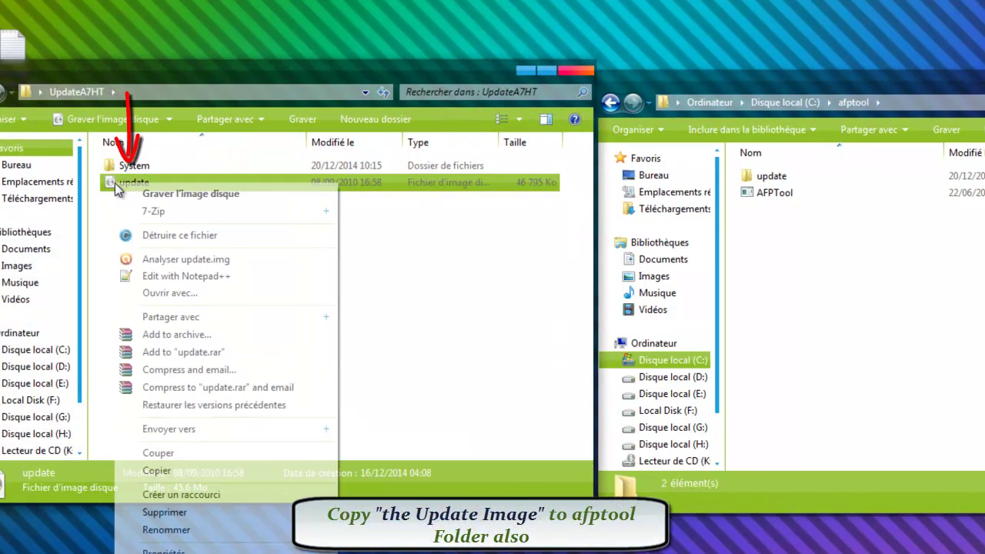
pyautogui.click(157, 470)
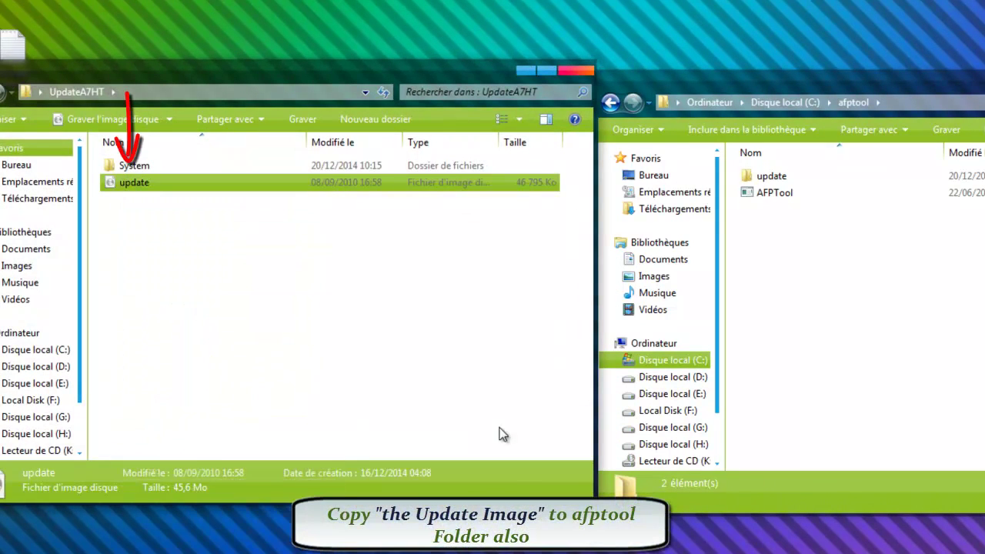
pyautogui.rightClick(758, 280)
pyautogui.click(800, 390)
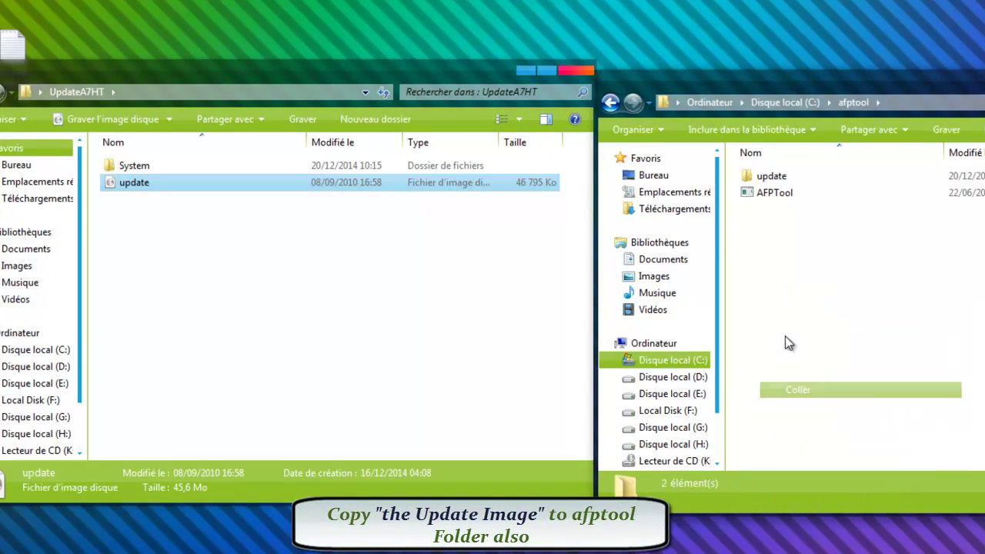
pyautogui.click(584, 70)
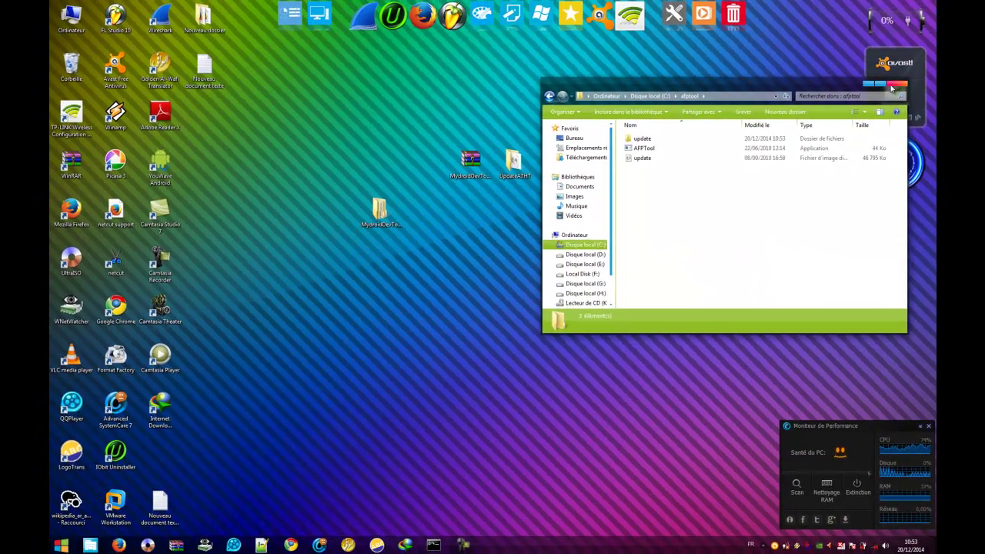
pyautogui.click(894, 85)
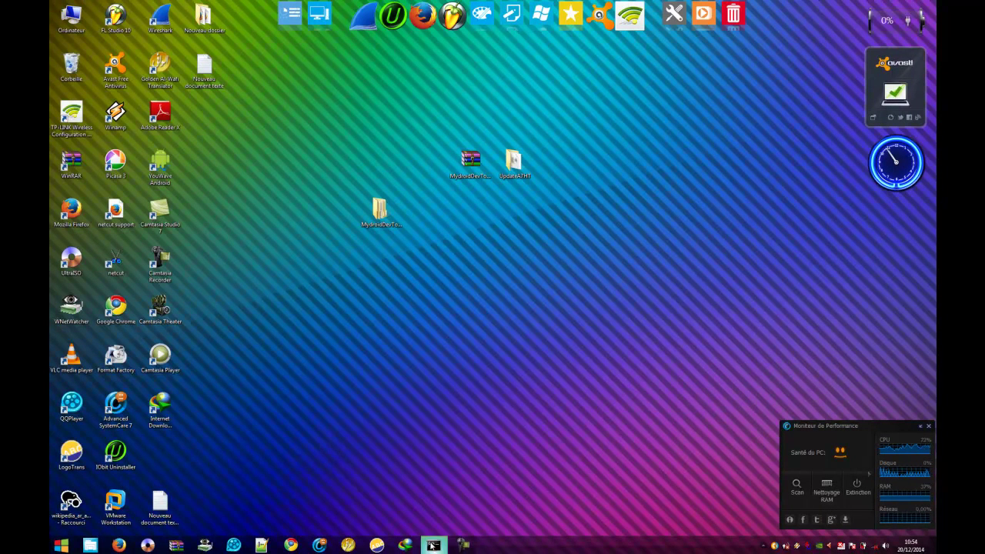
# Step: Open a Command Prompt and the desktop text document containing the unpack commands, with both windows near each other
pyautogui.click(433, 545)
pyautogui.doubleClick(160, 505)
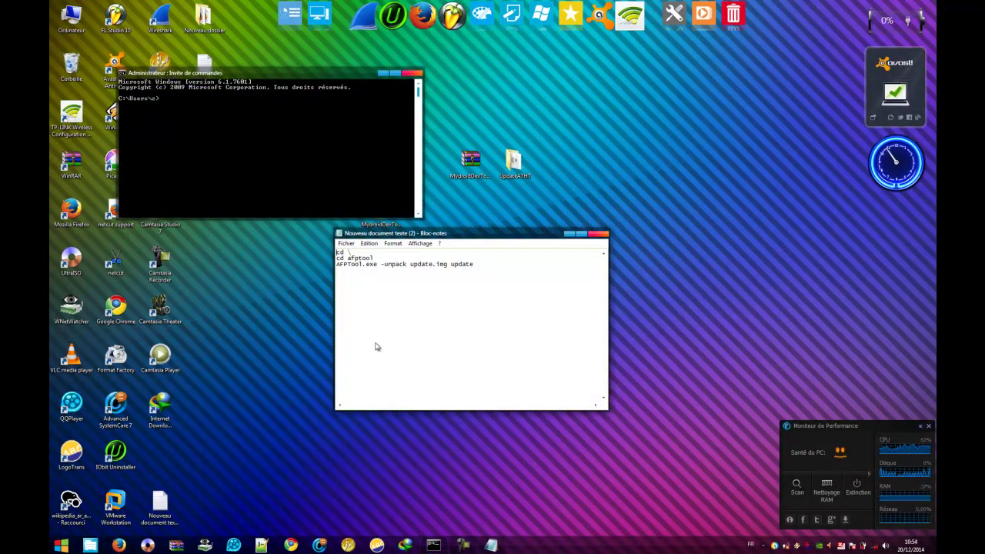
pyautogui.moveTo(209, 73); pyautogui.dragTo(372, 288)
# Step: Copy the cd \ line from the text document and run it in the Command Prompt
pyautogui.click(343, 229)
pyautogui.moveTo(344, 225); pyautogui.dragTo(328, 226)
pyautogui.press('cmd+c')
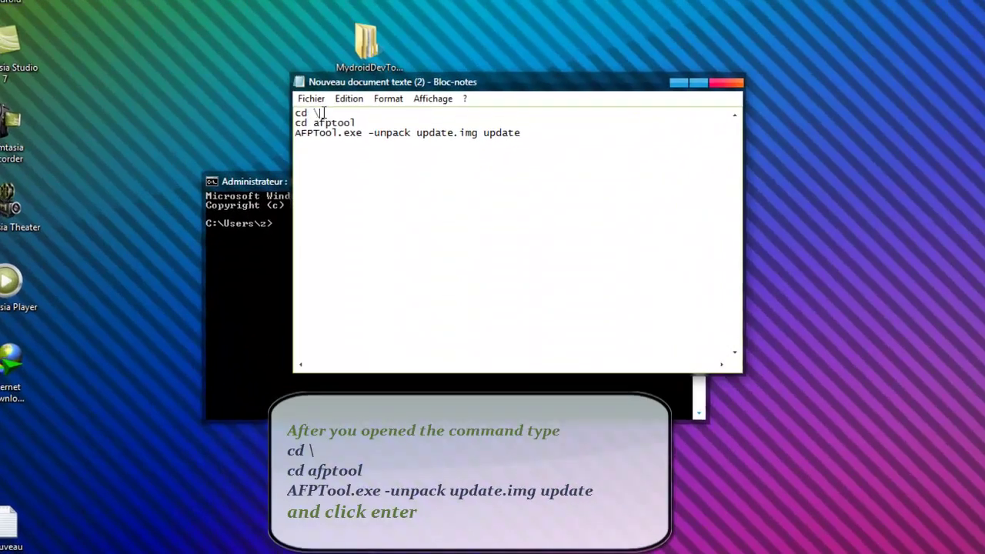
pyautogui.rightClick(303, 107)
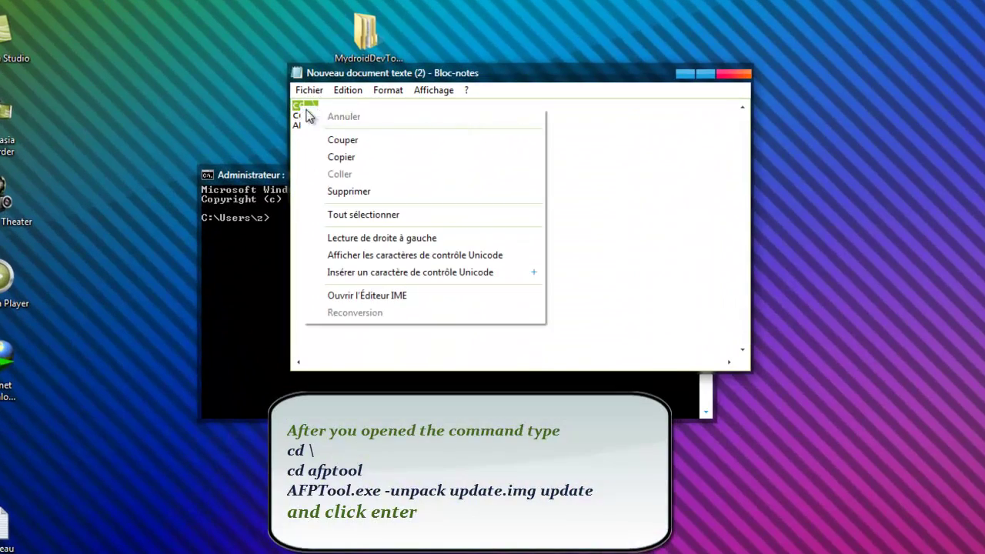
pyautogui.click(345, 159)
pyautogui.click(284, 237)
pyautogui.rightClick(281, 228)
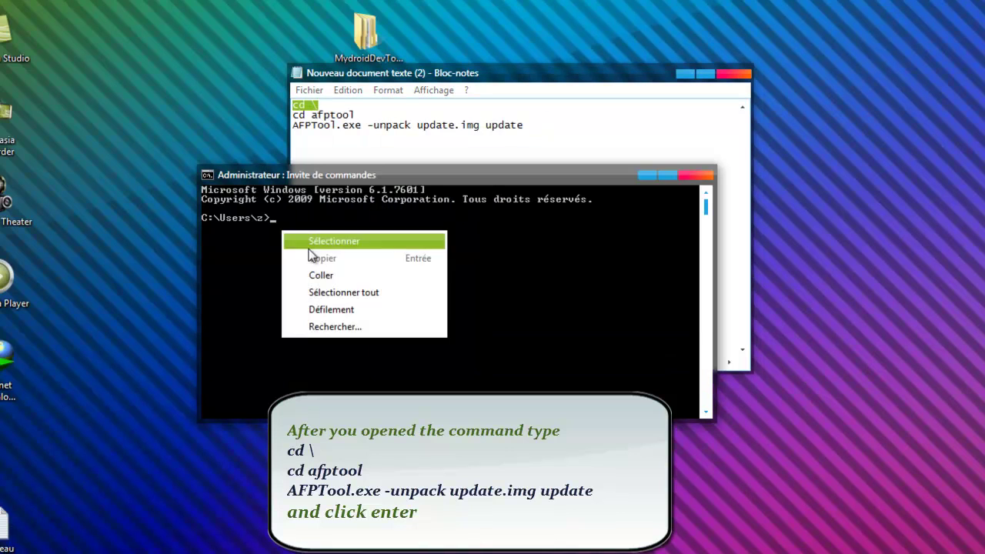
pyautogui.click(312, 274)
pyautogui.press('Return')
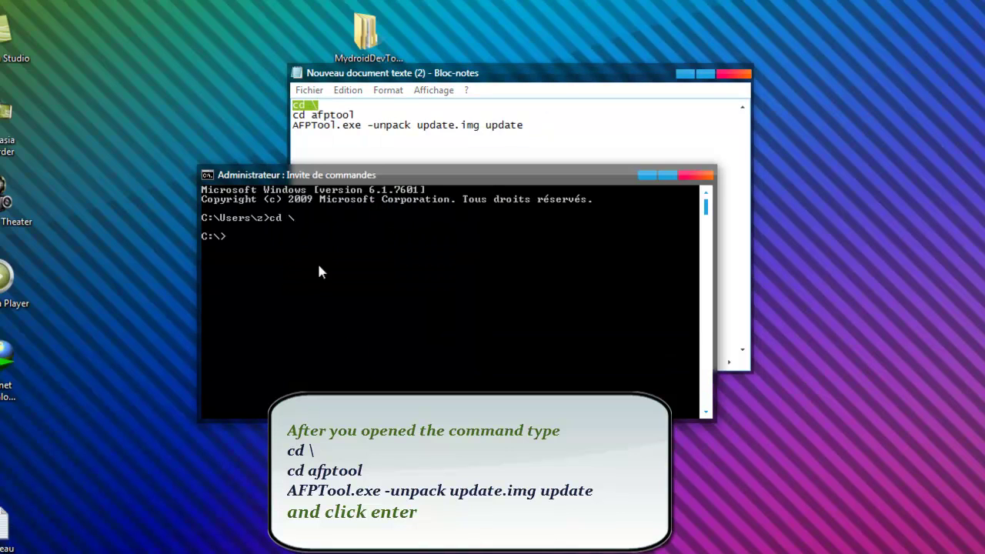
# Step: Copy the cd afptool line from the text document and run it in the Command Prompt
pyautogui.moveTo(356, 114); pyautogui.dragTo(313, 116)
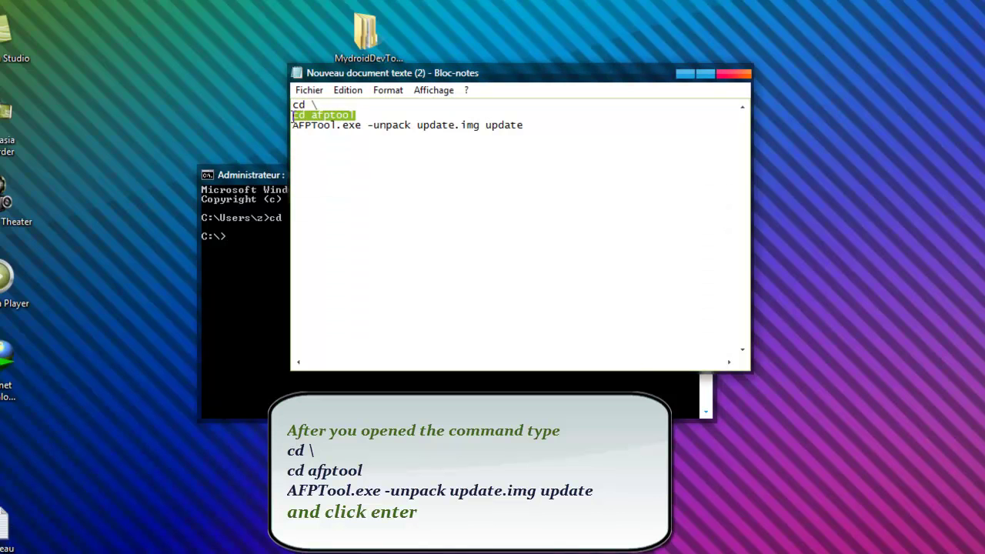
pyautogui.rightClick(304, 115)
pyautogui.click(341, 164)
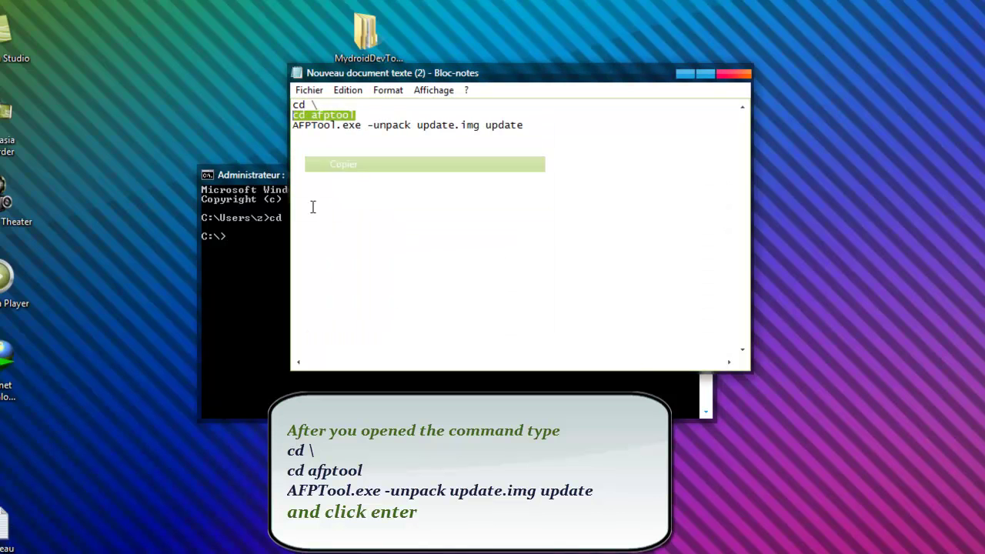
pyautogui.click(255, 241)
pyautogui.rightClick(256, 241)
pyautogui.click(280, 282)
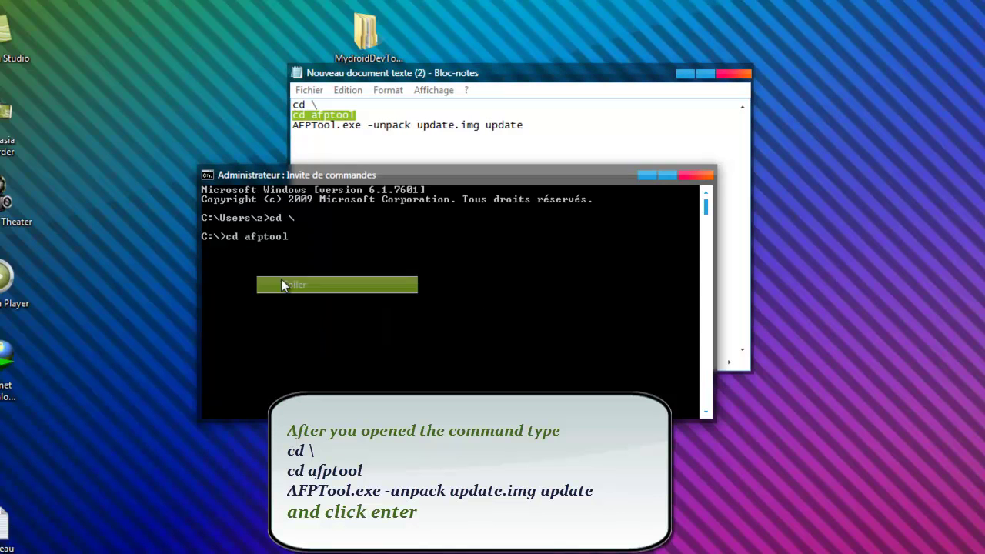
pyautogui.press('Return')
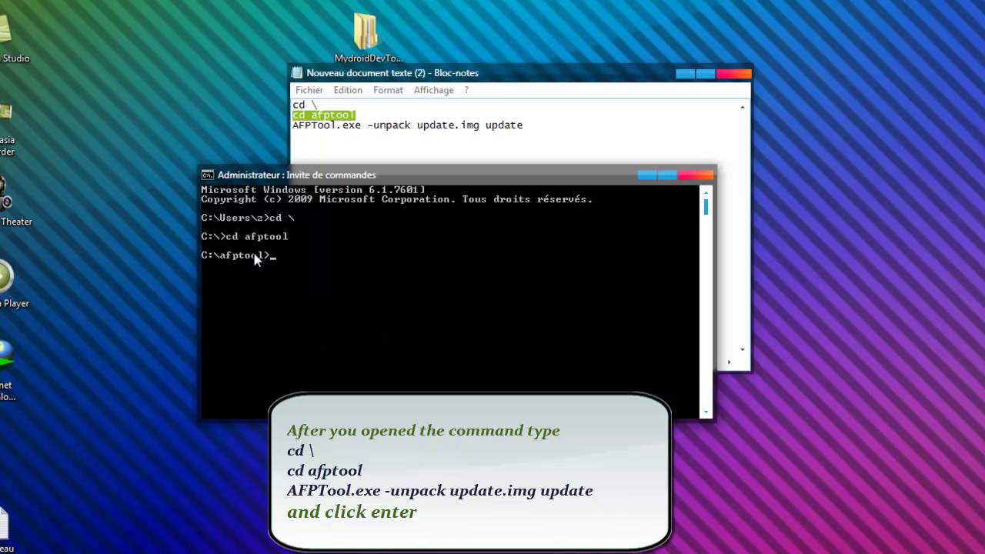
# Step: Copy the AFPTool.exe -unpack update.img update line from the text document, run it in the Command Prompt, and close the document
pyautogui.click(538, 129)
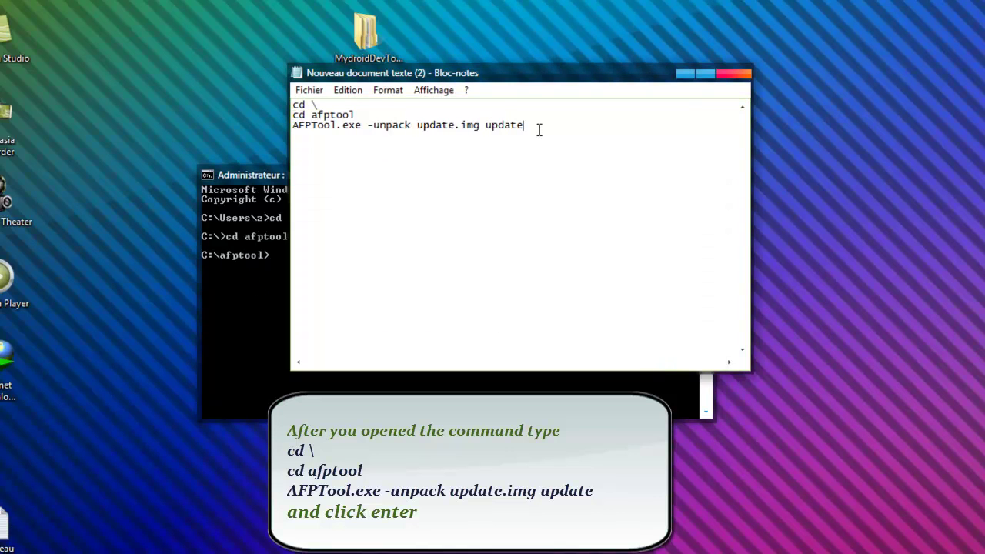
pyautogui.rightClick(495, 128)
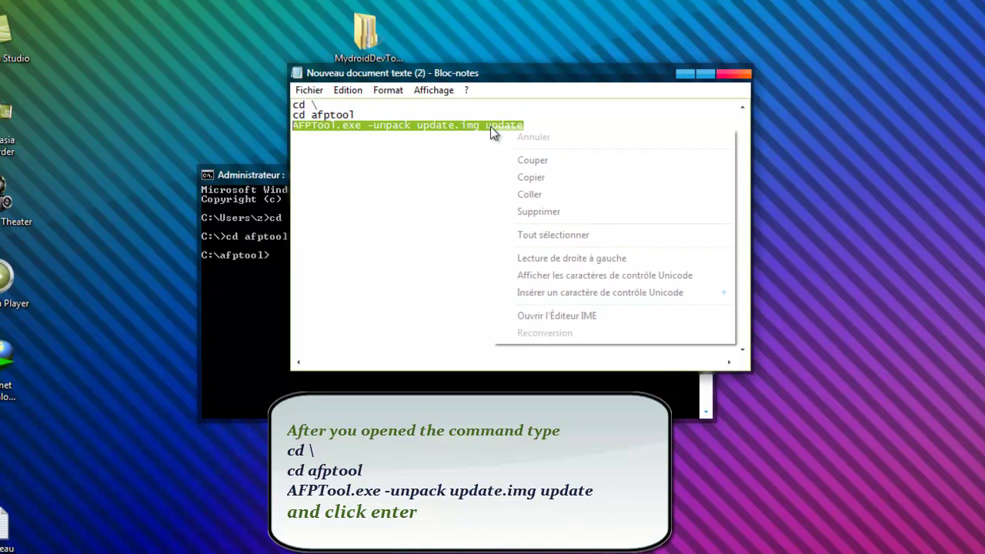
pyautogui.click(521, 177)
pyautogui.click(283, 270)
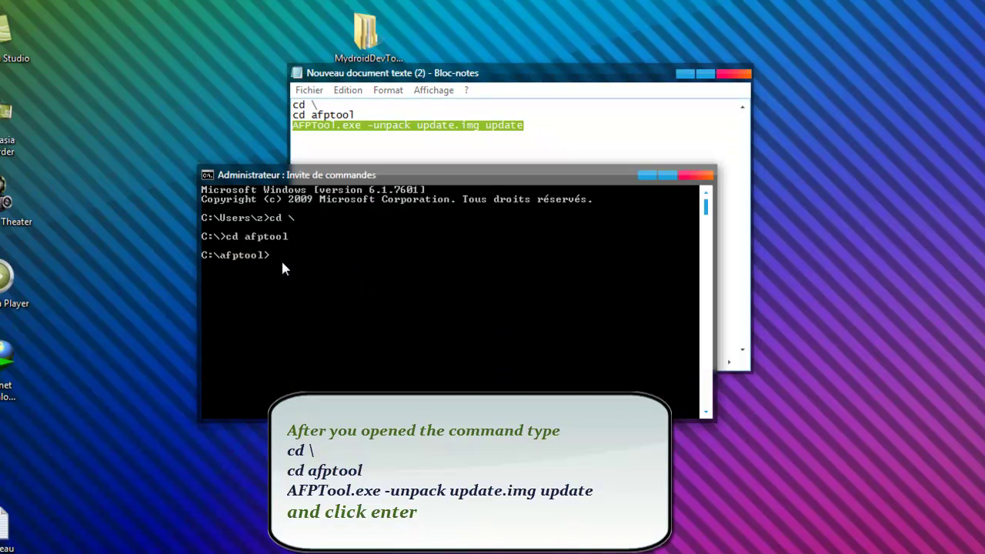
pyautogui.rightClick(281, 258)
pyautogui.click(323, 306)
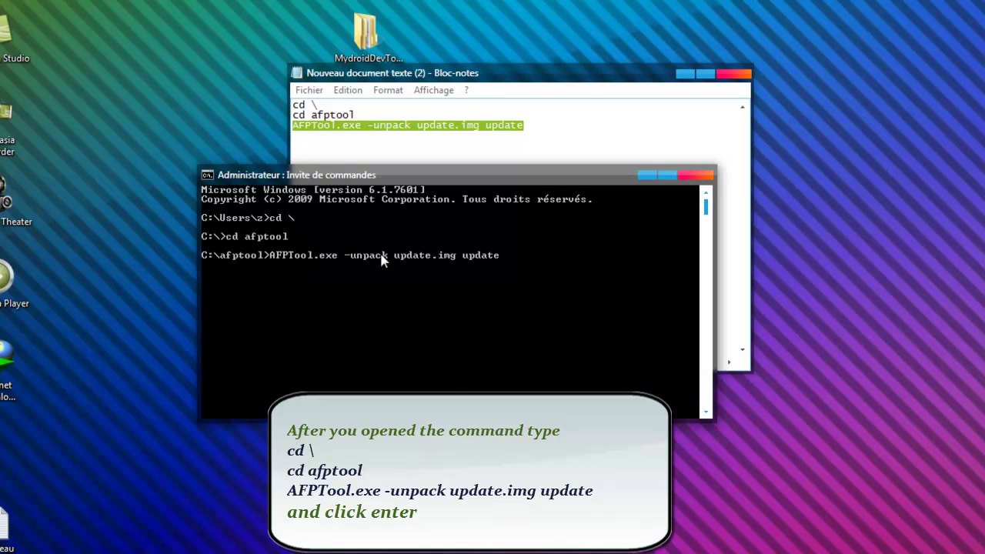
pyautogui.press('Return')
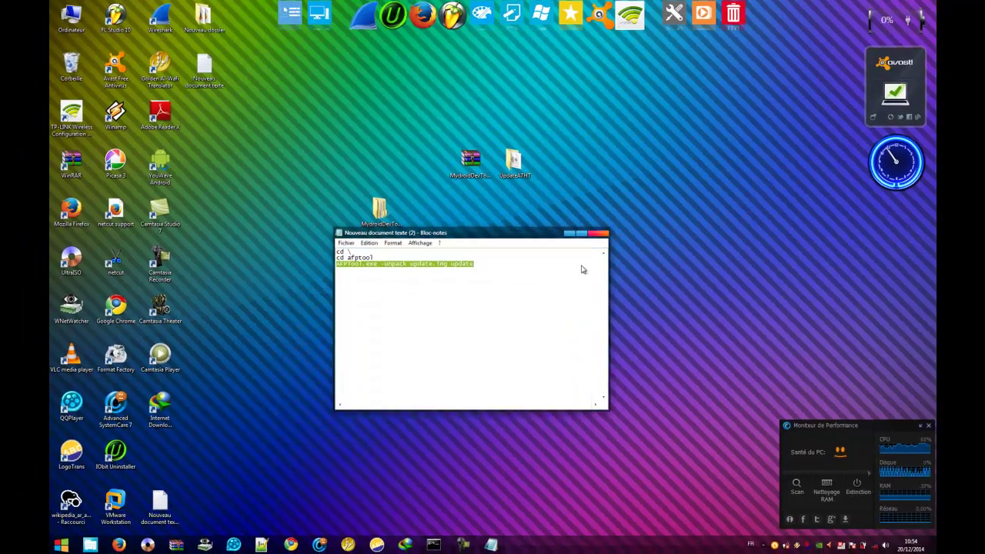
pyautogui.click(601, 232)
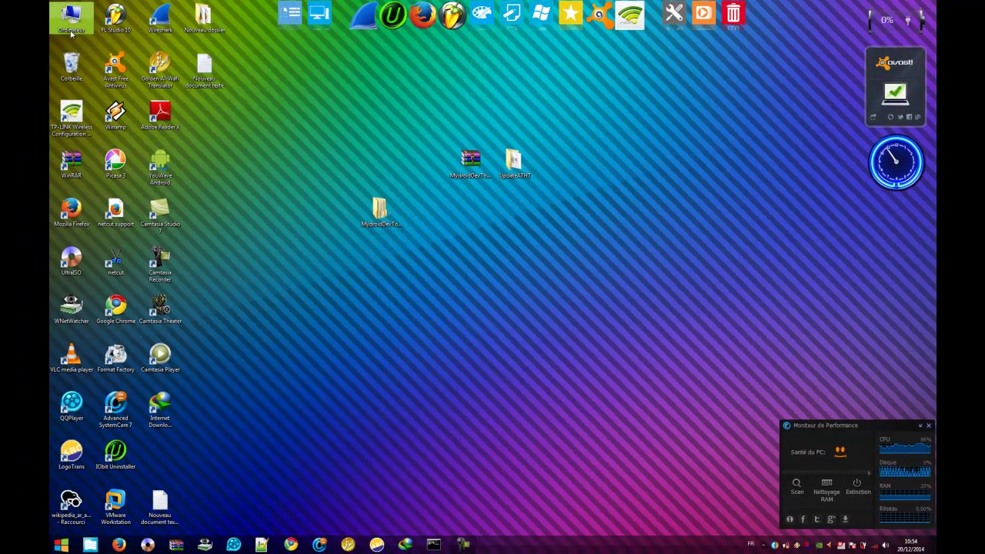
# Step: Examine the unpacked firmware files in C:\afptool\update\Image, including the system image, and close the folder window
pyautogui.doubleClick(71, 33)
pyautogui.doubleClick(216, 73)
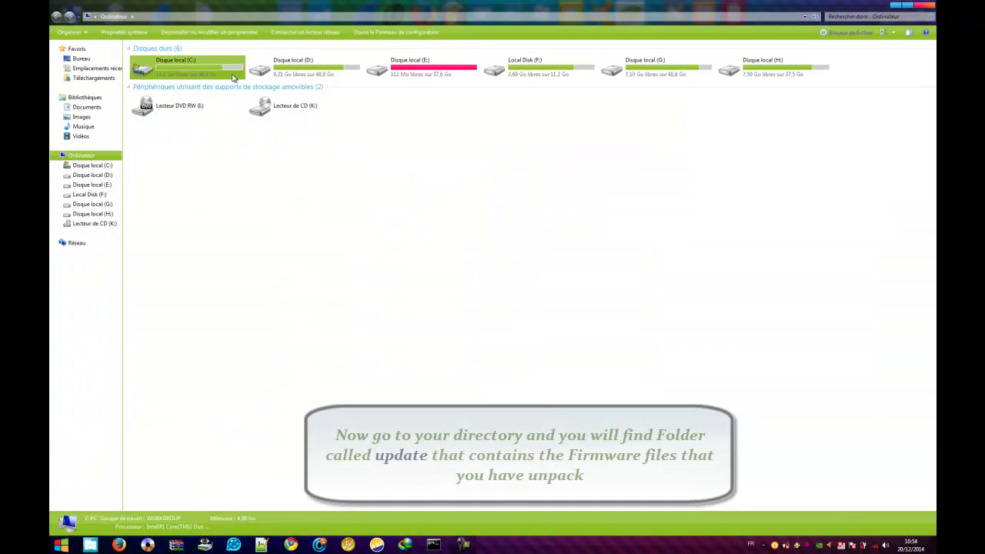
pyautogui.click(151, 60)
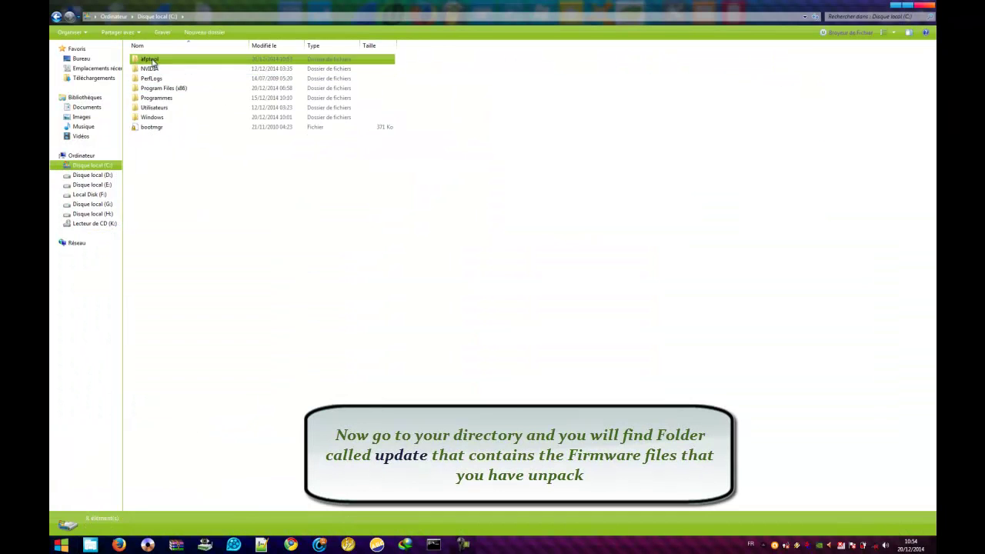
pyautogui.doubleClick(152, 60)
pyautogui.doubleClick(163, 62)
pyautogui.doubleClick(163, 62)
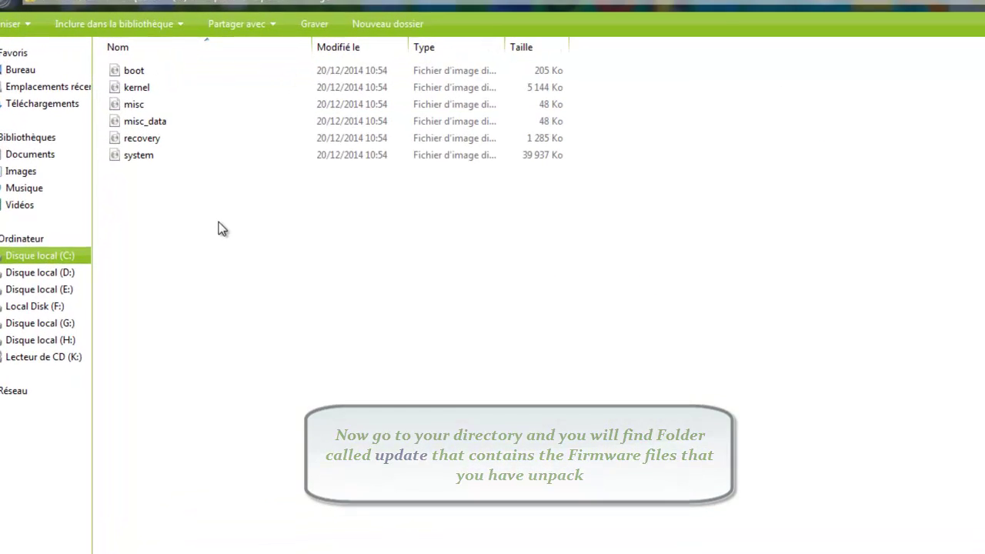
pyautogui.moveTo(195, 145); pyautogui.dragTo(127, 68)
pyautogui.moveTo(215, 208); pyautogui.dragTo(131, 73)
pyautogui.click(178, 229)
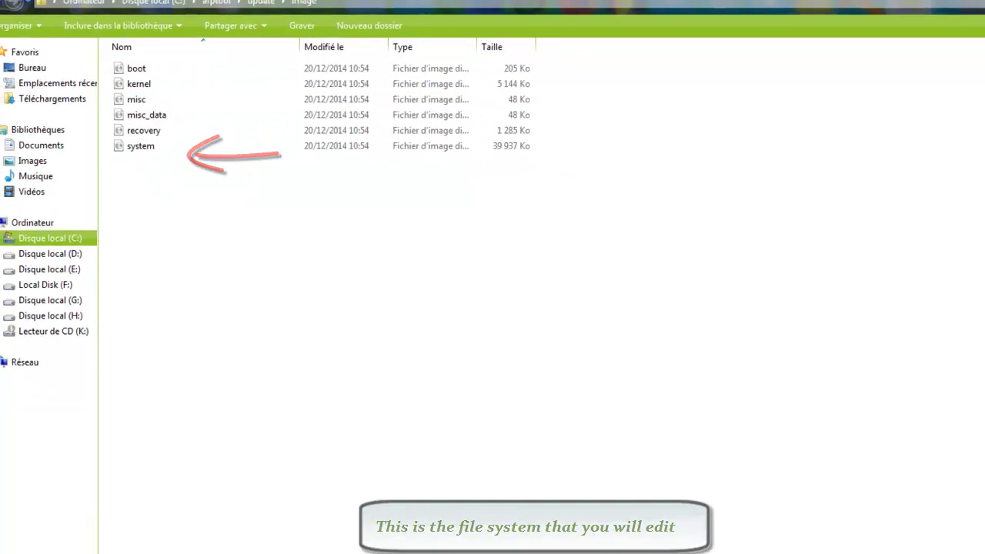
pyautogui.click(915, 17)
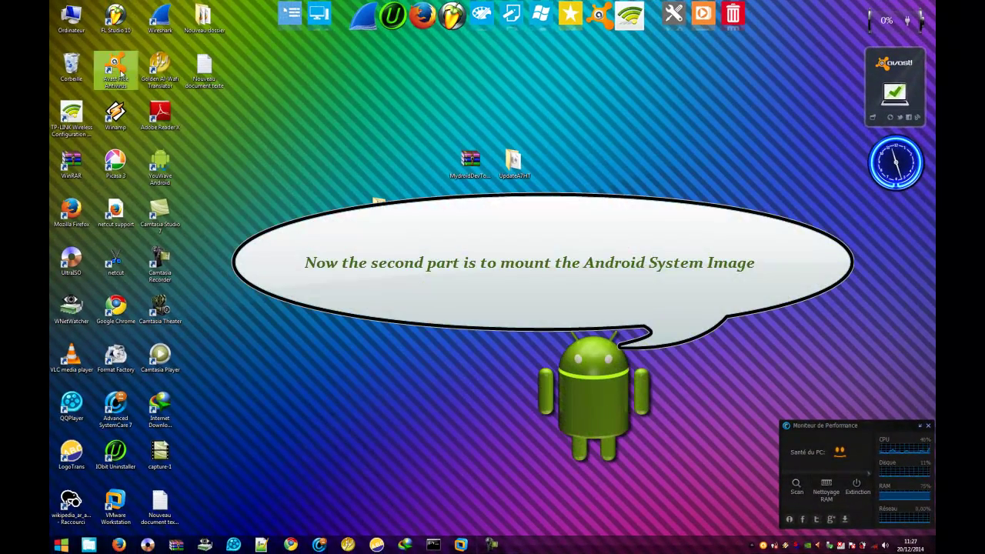
# Step: Open the Image folder inside C:\afptool\update
pyautogui.doubleClick(71, 17)
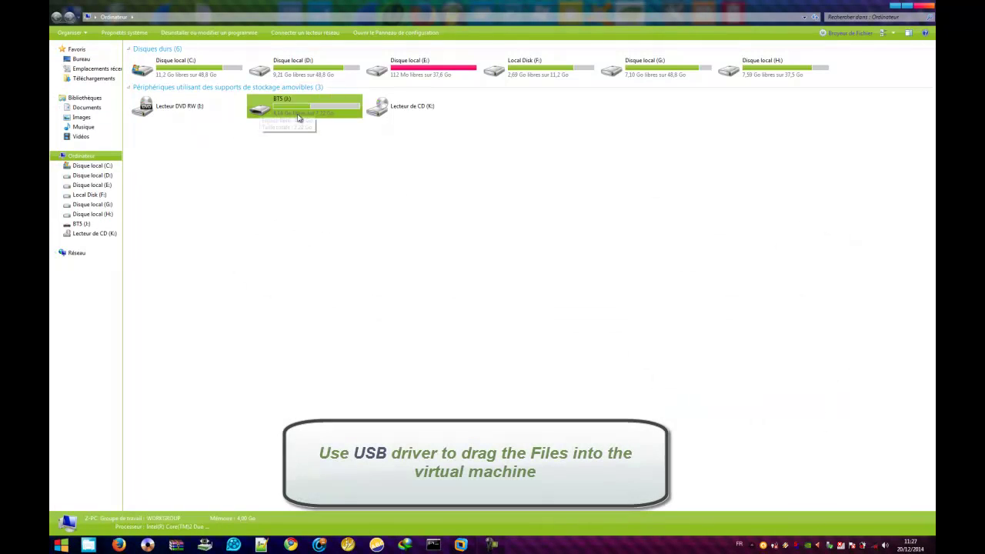
pyautogui.doubleClick(196, 73)
pyautogui.doubleClick(147, 62)
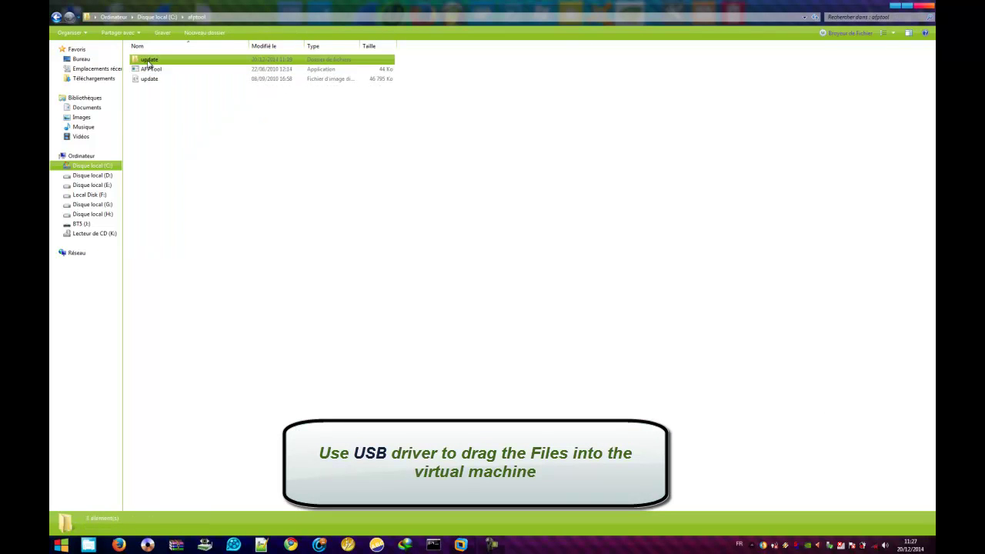
pyautogui.doubleClick(152, 60)
pyautogui.doubleClick(157, 61)
# Step: Copy the system disk image to the BT5 (J:) USB drive and close the folder window
pyautogui.click(170, 150)
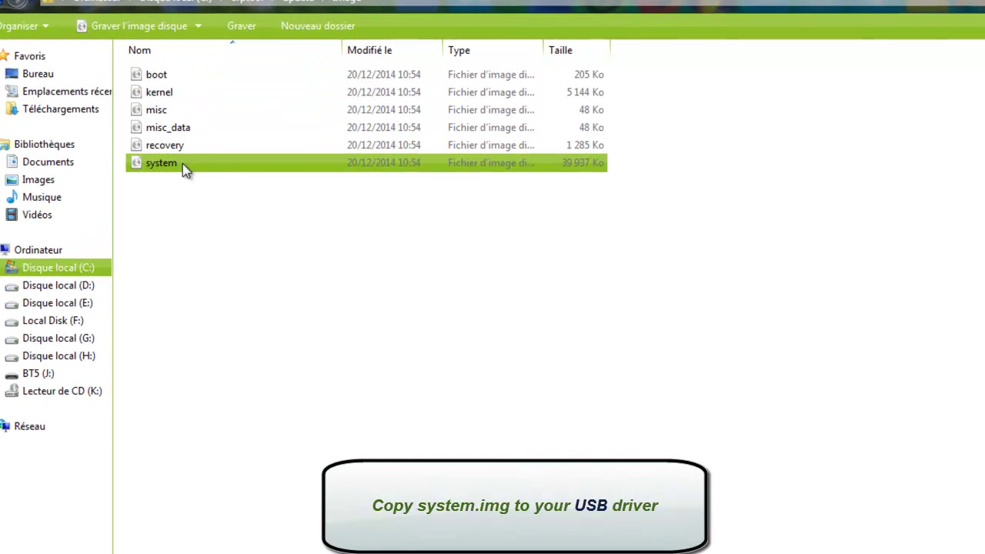
pyautogui.rightClick(183, 163)
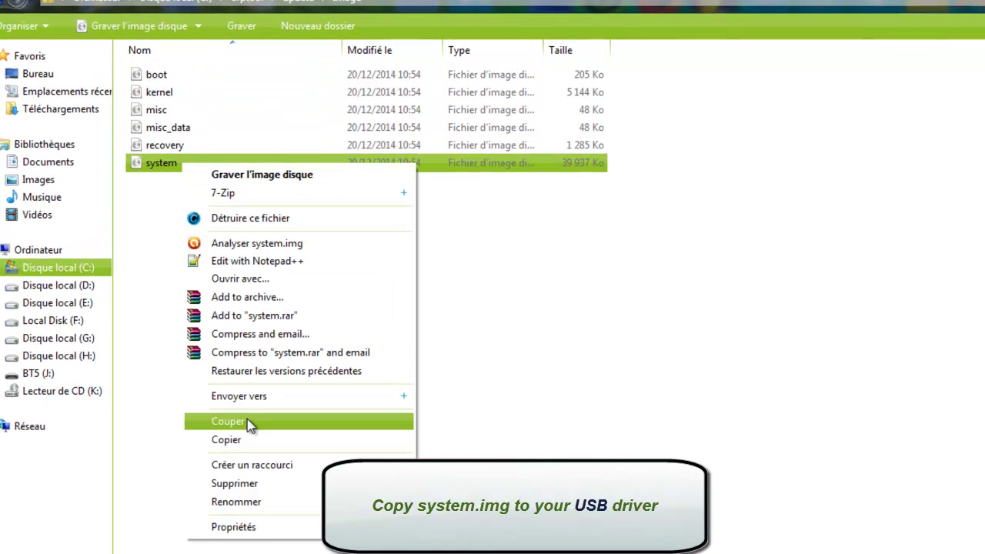
pyautogui.click(231, 441)
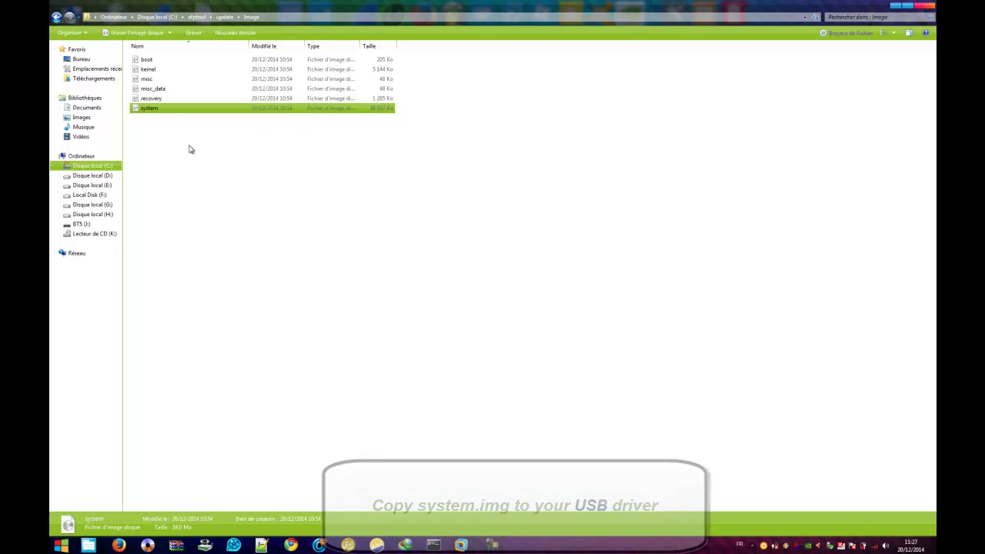
pyautogui.click(84, 225)
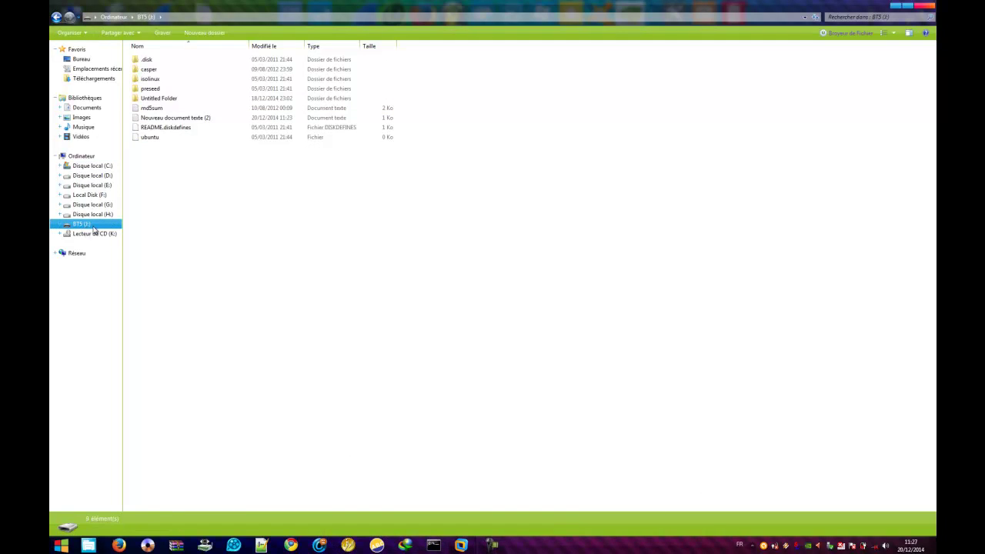
pyautogui.rightClick(191, 189)
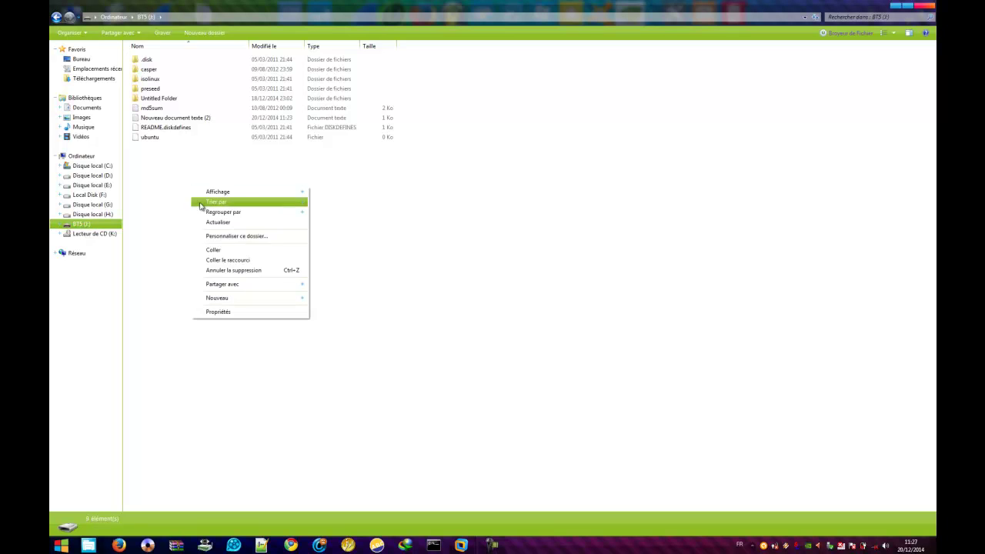
pyautogui.click(210, 250)
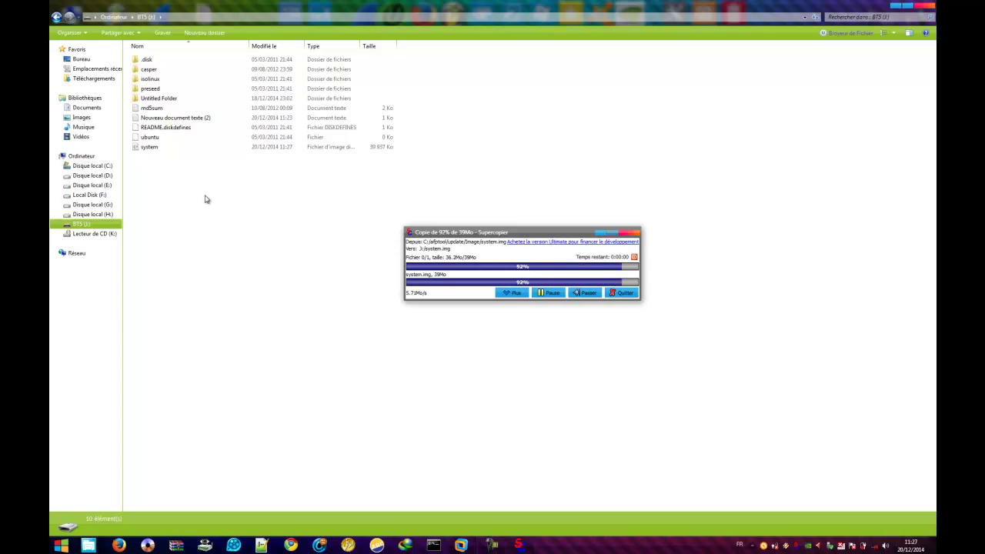
pyautogui.click(150, 151)
pyautogui.click(606, 99)
pyautogui.click(923, 8)
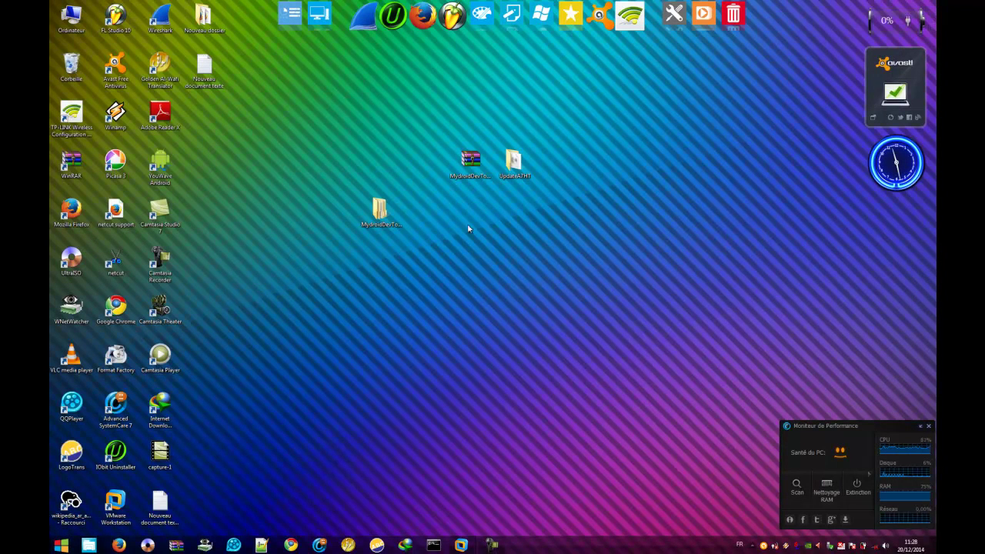
# Step: Switch to the Ubuntu 64-bit machine in VMware Workstation and connect the A-DATA ADATA USB Flash Drive to it, closing the drive's folder window
pyautogui.moveTo(460, 545)
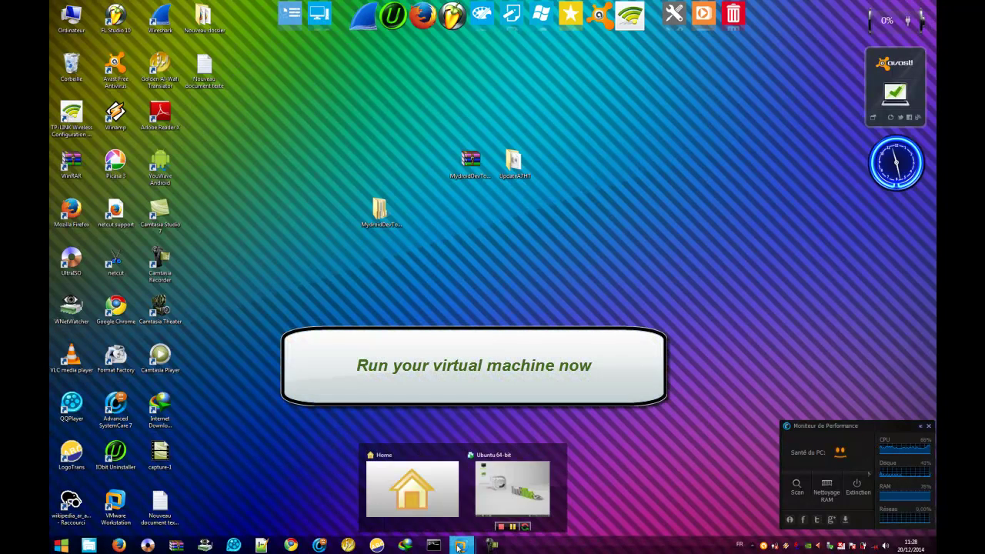
pyautogui.click(512, 489)
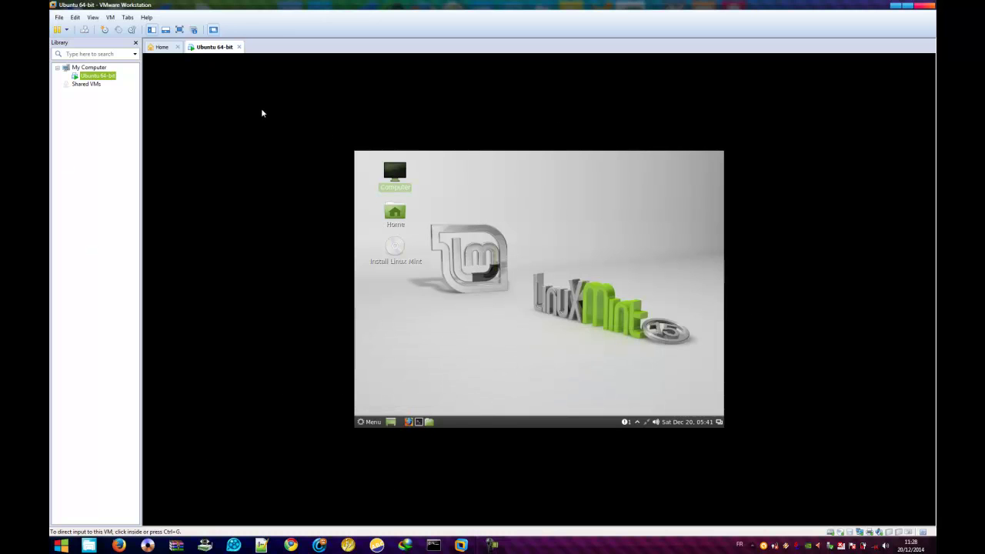
pyautogui.click(110, 17)
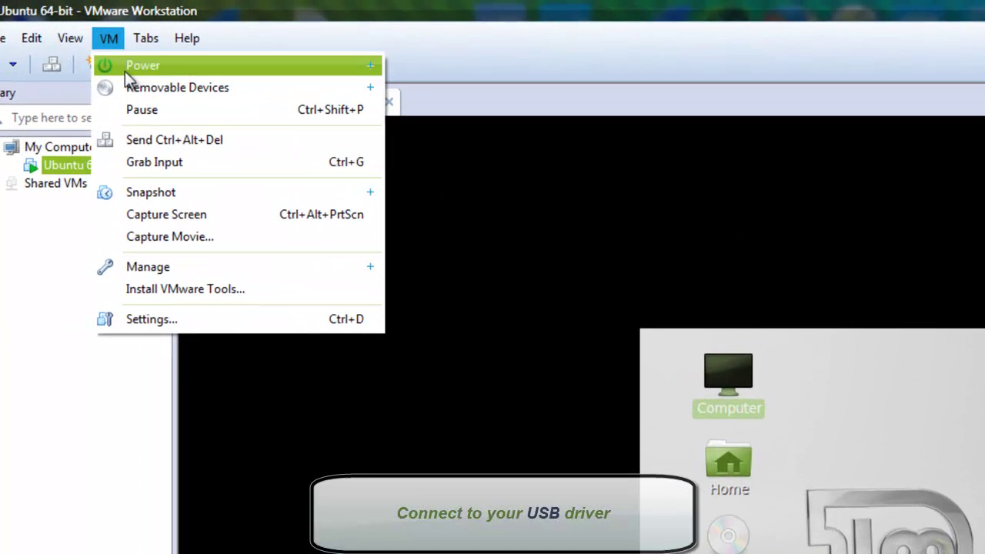
pyautogui.moveTo(300, 91)
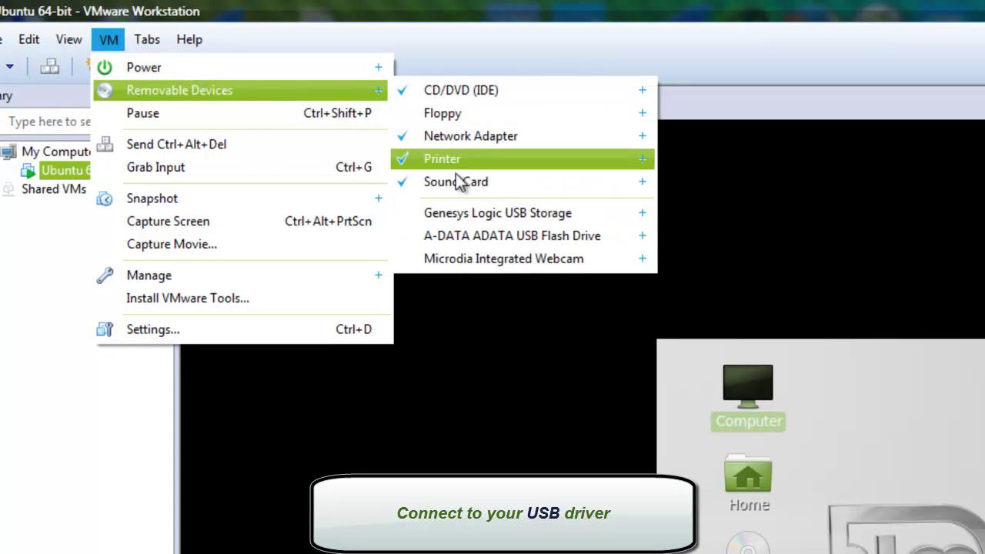
pyautogui.moveTo(442, 234)
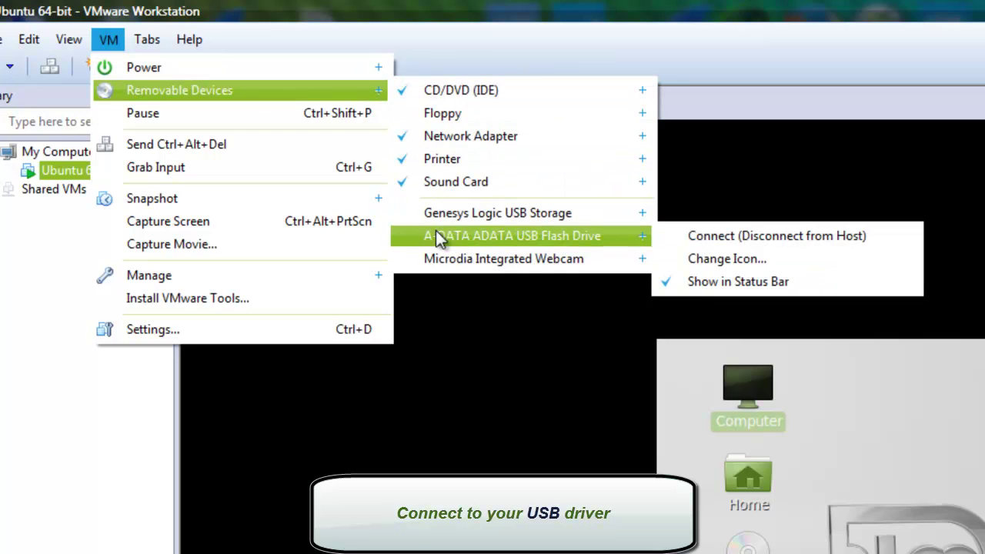
pyautogui.click(708, 238)
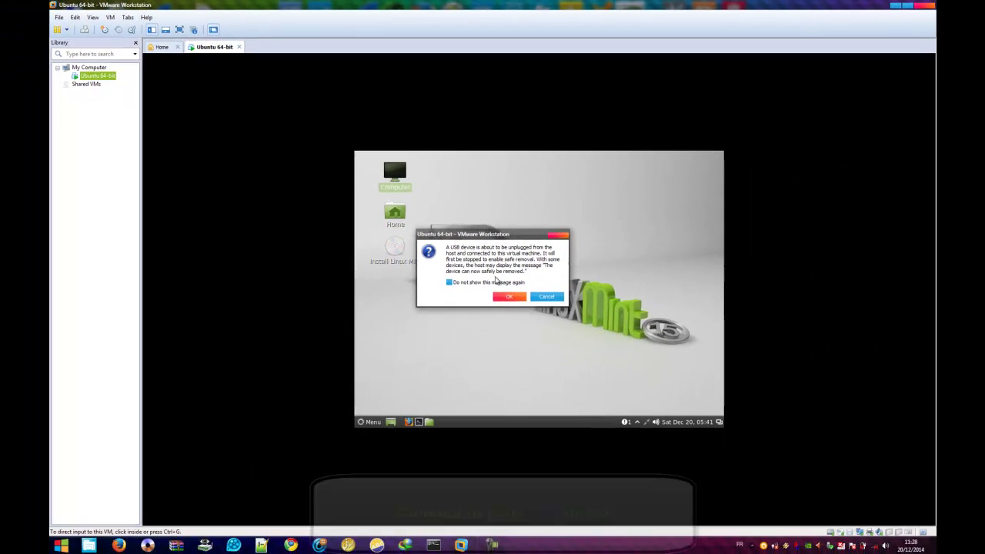
pyautogui.click(497, 299)
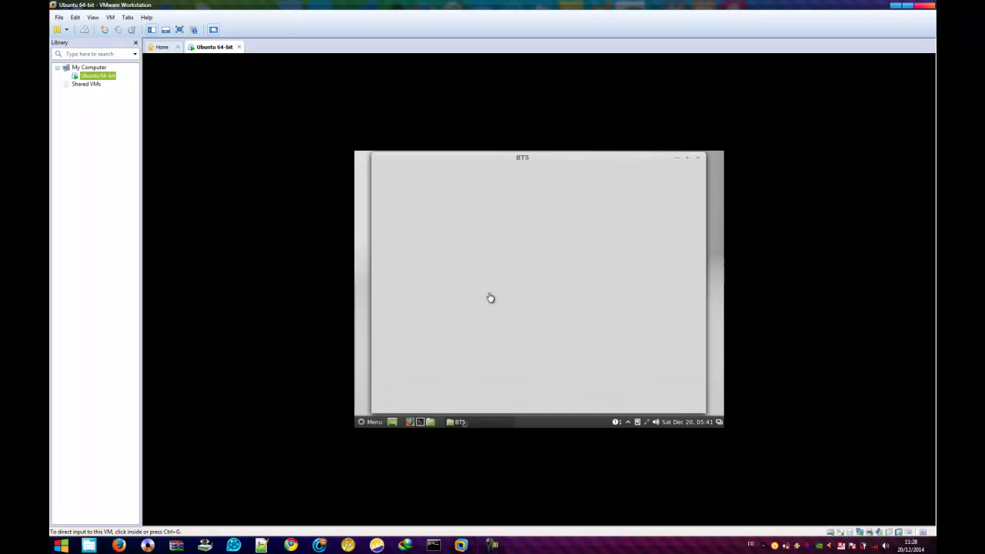
pyautogui.click(697, 160)
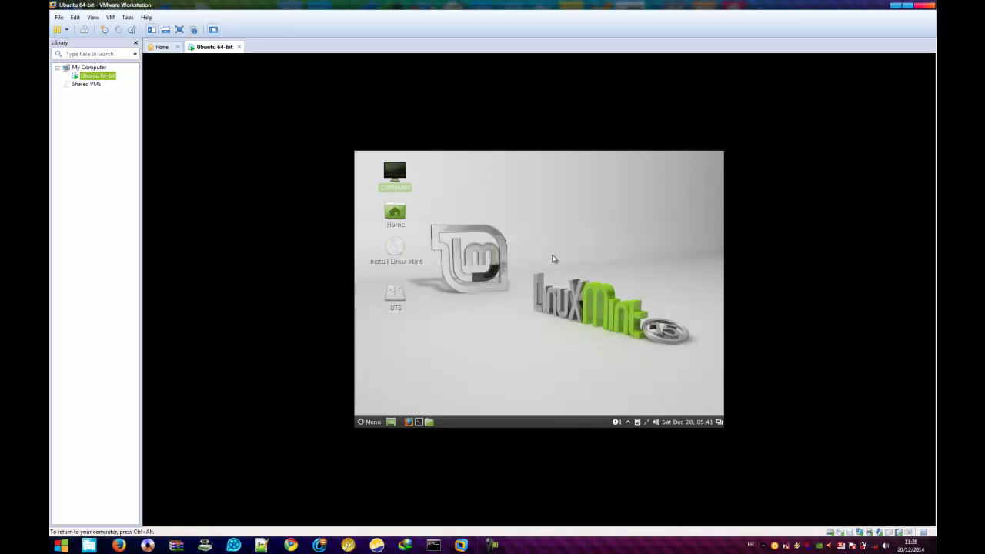
# Step: Show the virtual machine full screen and open the BT5 drive in its file manager
pyautogui.click(181, 30)
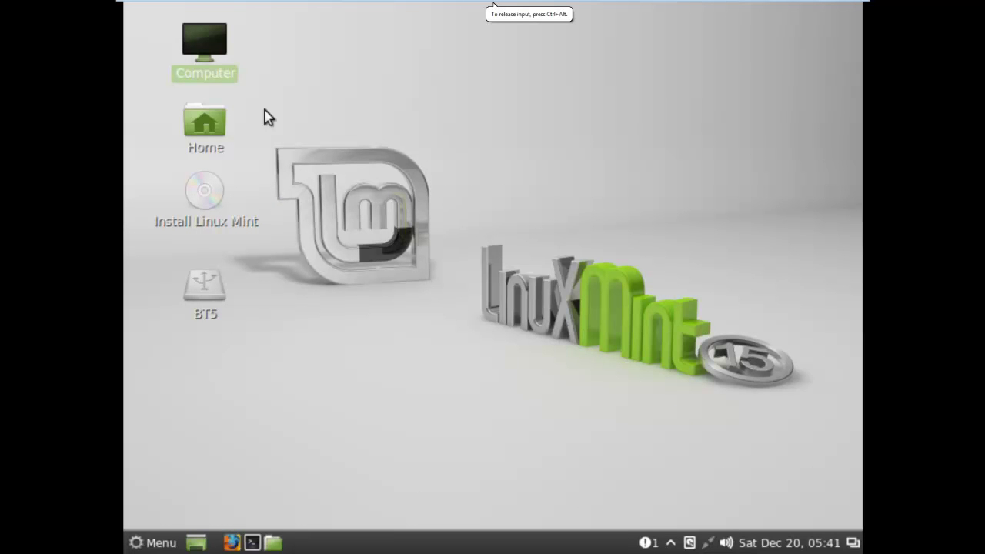
pyautogui.doubleClick(213, 64)
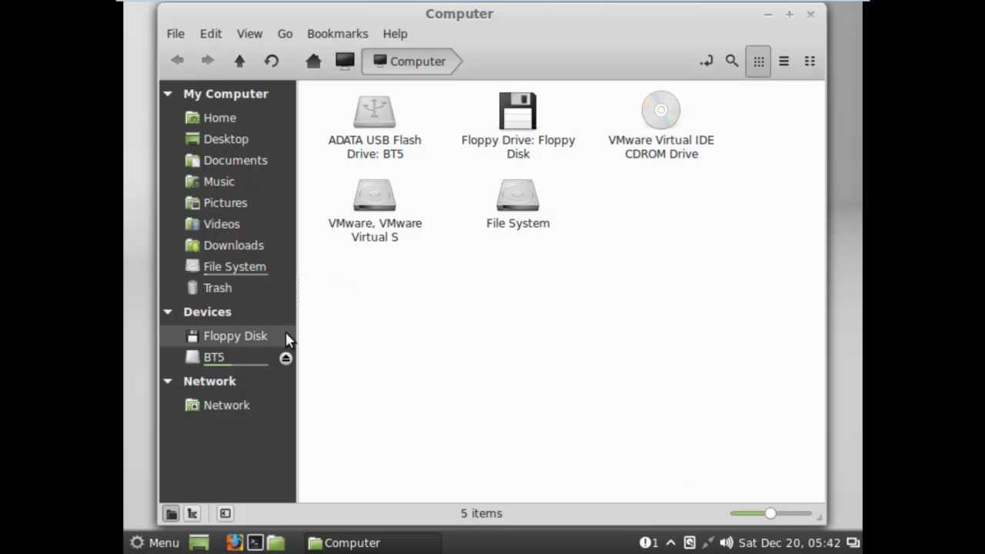
pyautogui.click(225, 357)
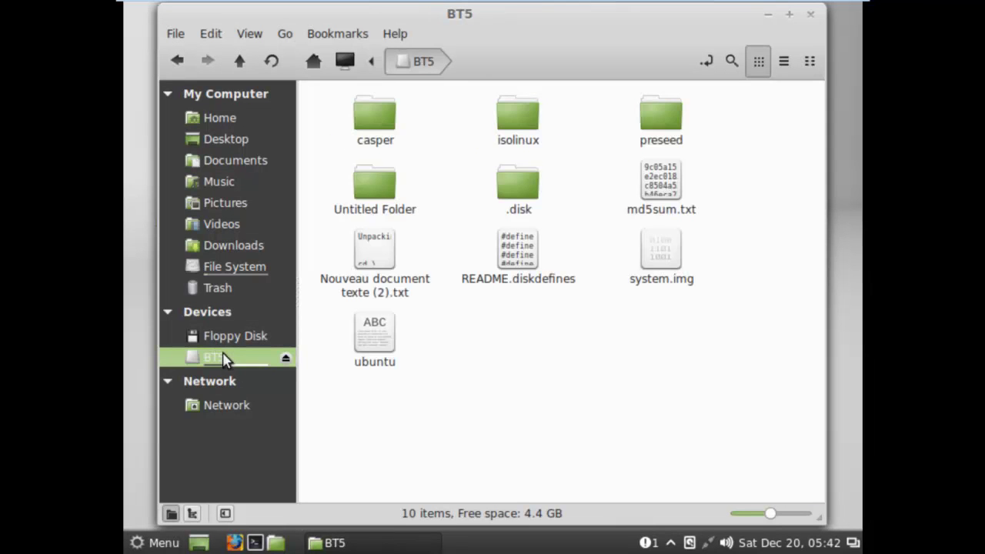
# Step: Copy system.img from the BT5 drive into the Home folder
pyautogui.rightClick(658, 266)
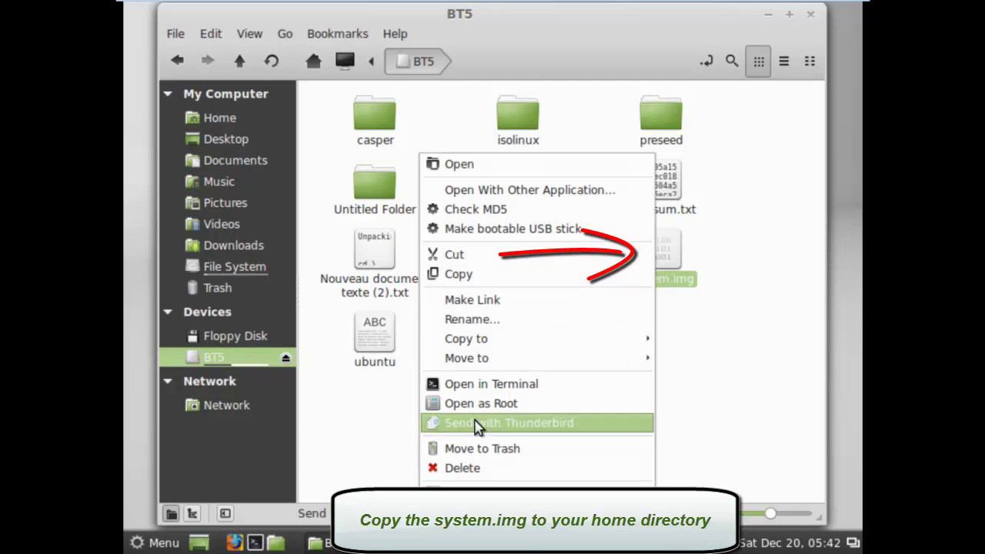
pyautogui.click(460, 274)
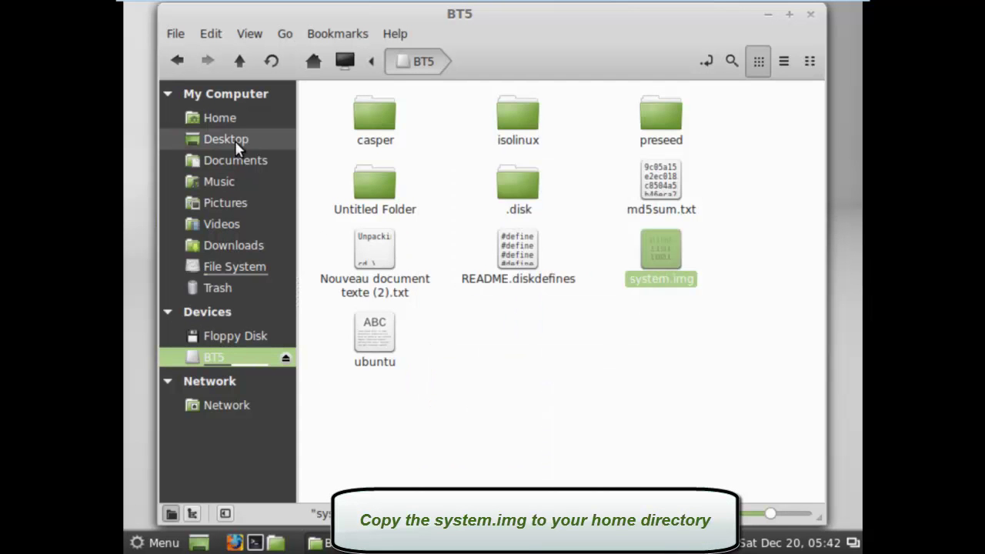
pyautogui.click(219, 117)
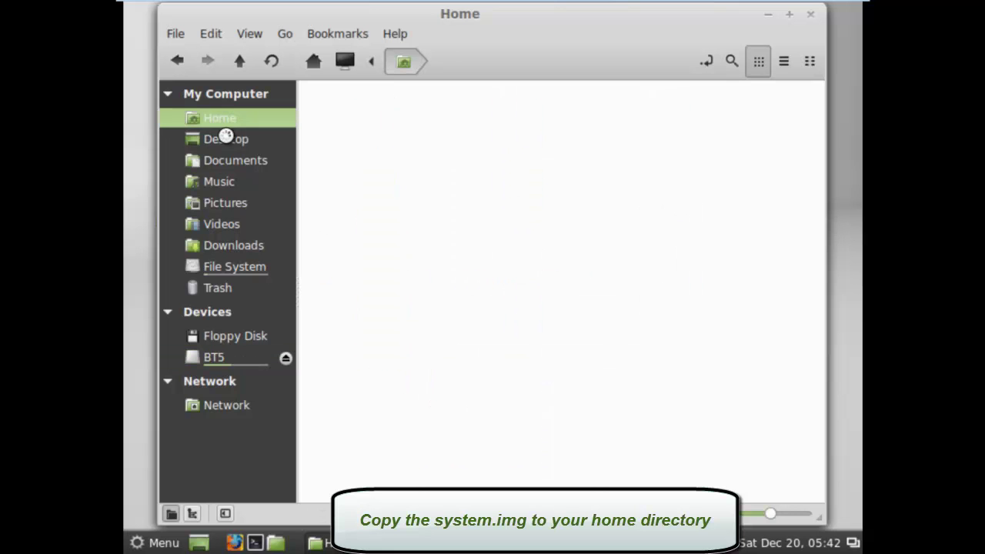
pyautogui.rightClick(480, 379)
pyautogui.click(516, 274)
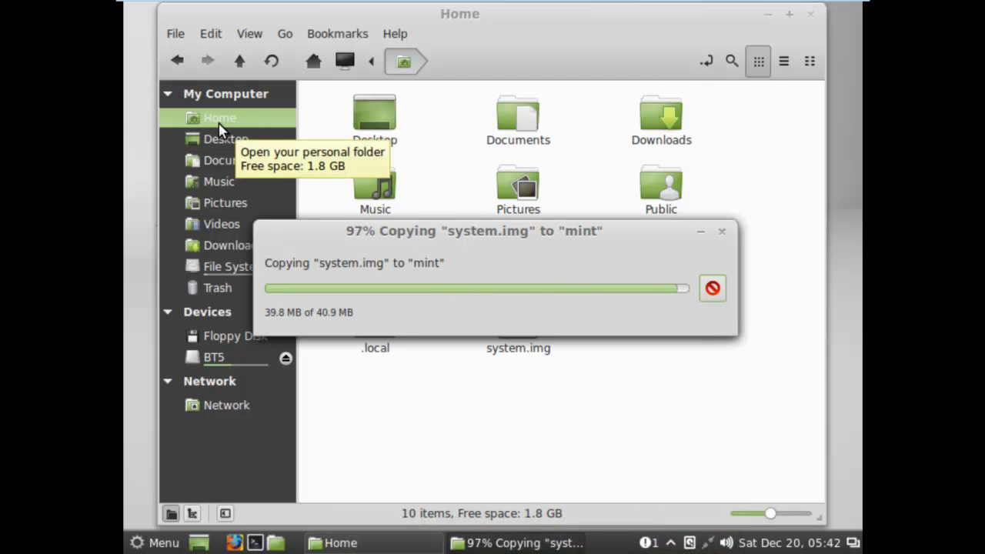
# Step: Open Nouveau document texte (2).txt from the BT5 drive, minimize it and close the BT5 folder window
pyautogui.click(245, 356)
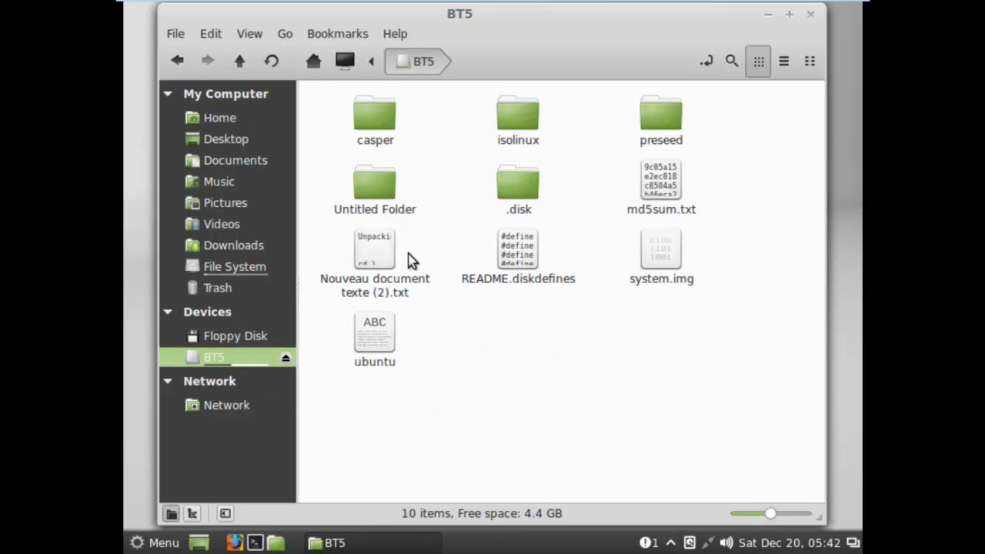
pyautogui.click(377, 259)
pyautogui.doubleClick(378, 260)
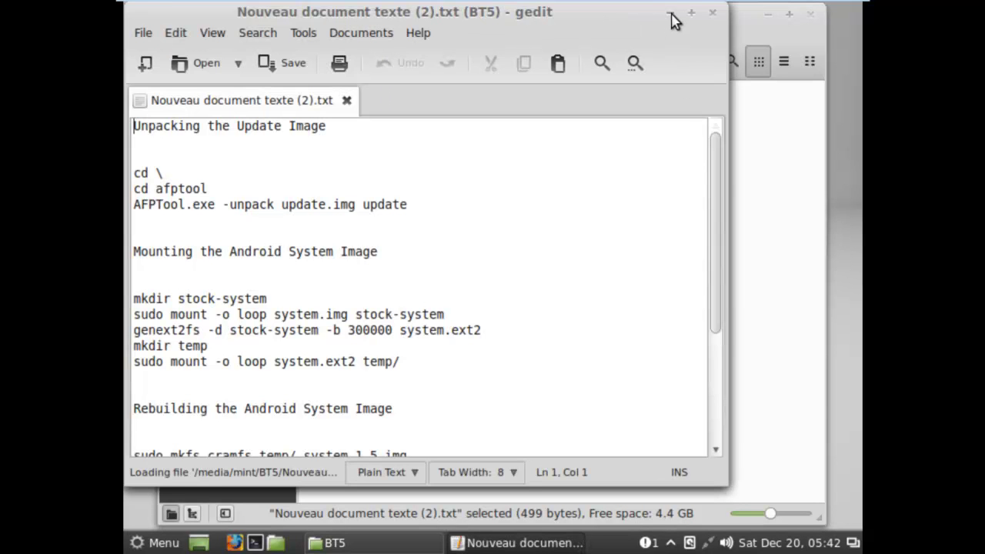
pyautogui.click(669, 14)
pyautogui.click(810, 16)
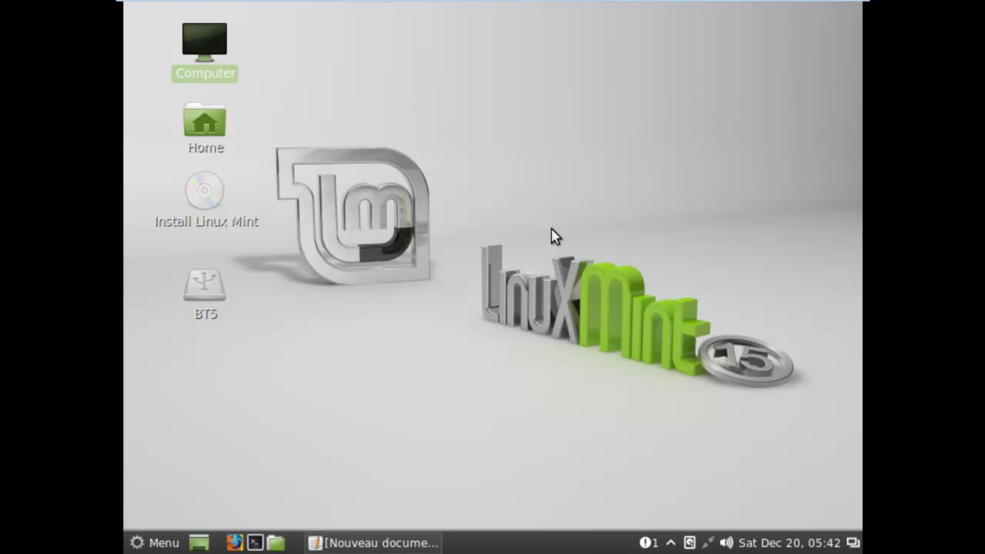
# Step: Open a terminal, move it aside and bring back the text document at its Mounting the Android System Image commands
pyautogui.click(256, 544)
pyautogui.moveTo(311, 49); pyautogui.dragTo(438, 34)
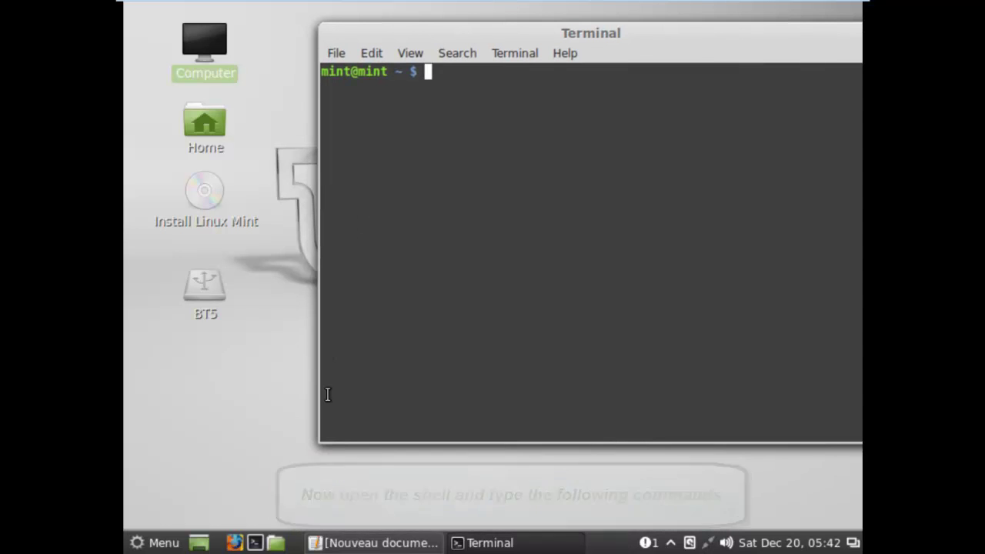
pyautogui.click(411, 543)
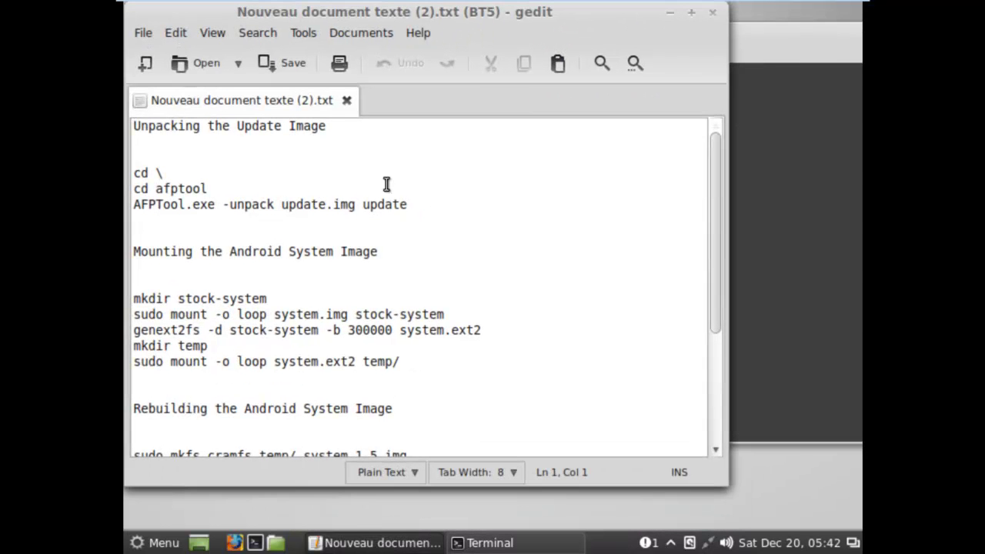
pyautogui.scroll(-1, 271, 309)
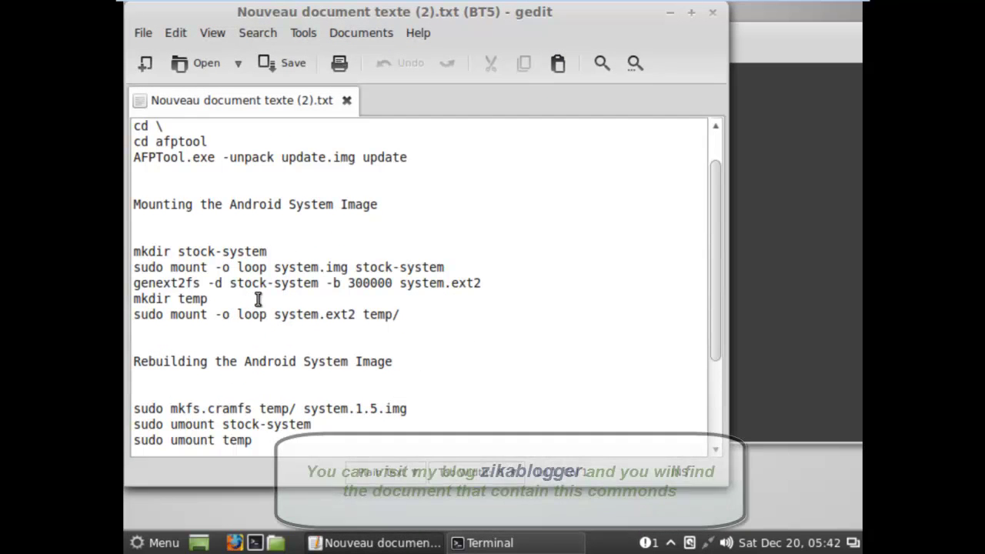
# Step: Copy the command mkdir stock-system from the text document and run it in the terminal
pyautogui.moveTo(267, 250); pyautogui.dragTo(132, 250)
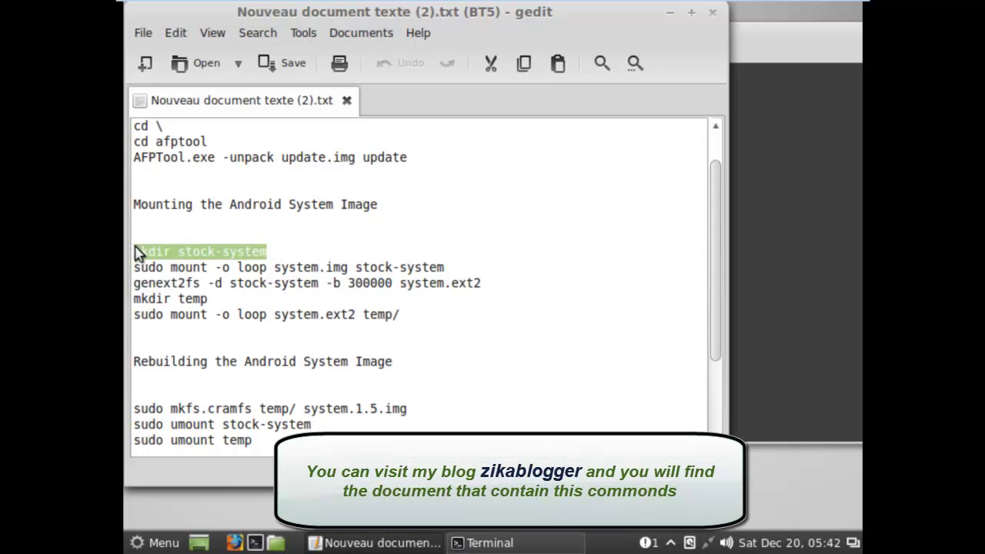
pyautogui.rightClick(137, 248)
pyautogui.click(178, 324)
pyautogui.click(796, 220)
pyautogui.rightClick(522, 119)
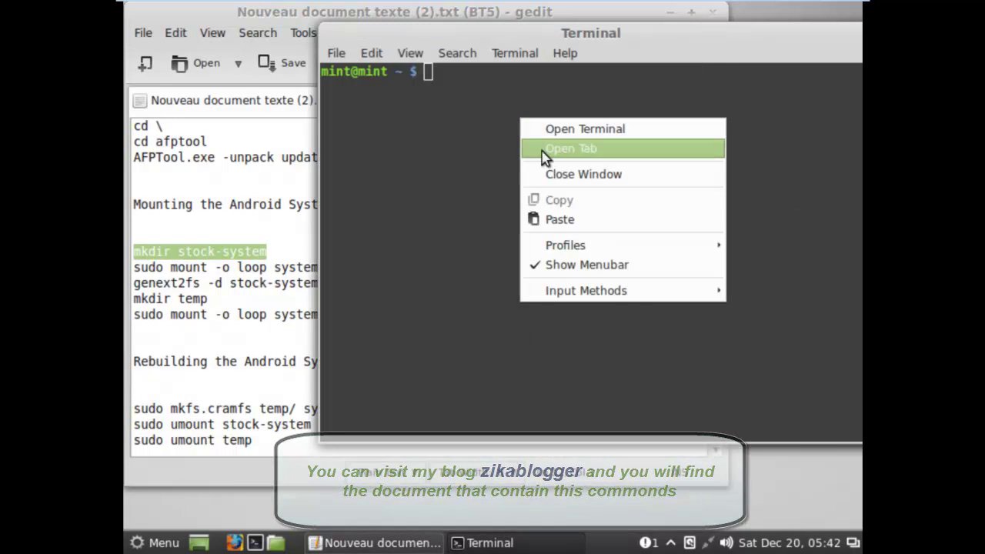
pyautogui.click(559, 219)
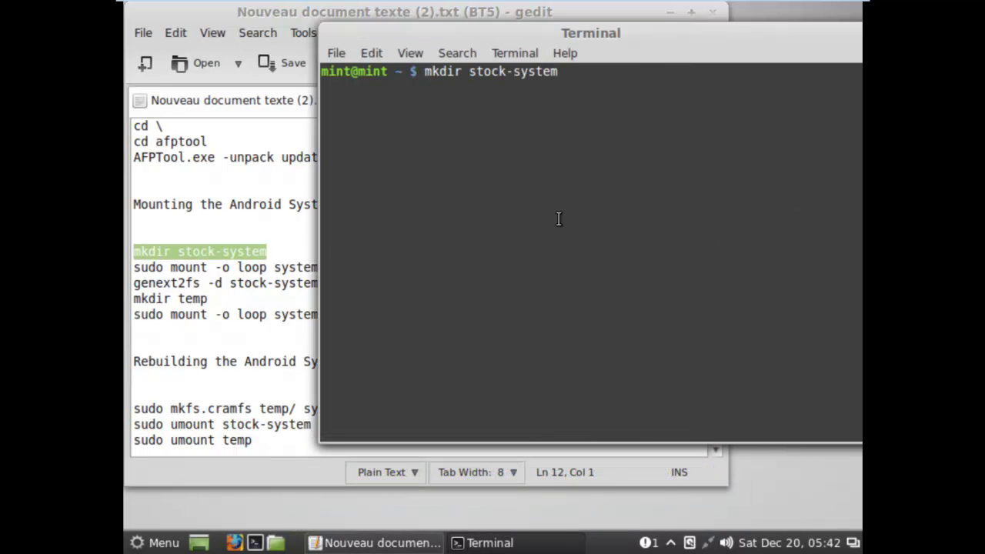
pyautogui.press('Return')
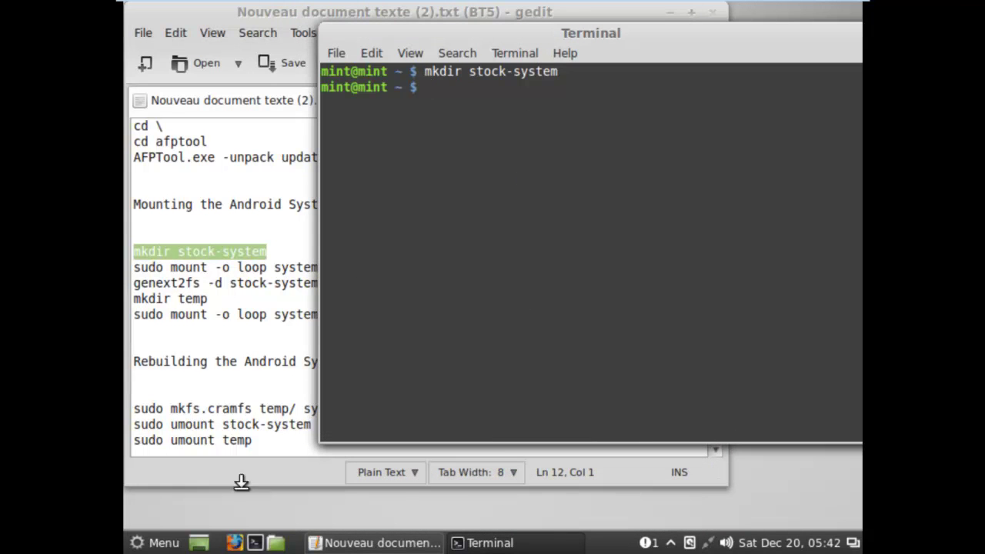
# Step: Open the Home folder in the file manager, look inside the stock-system folder and go back to Home
pyautogui.click(199, 542)
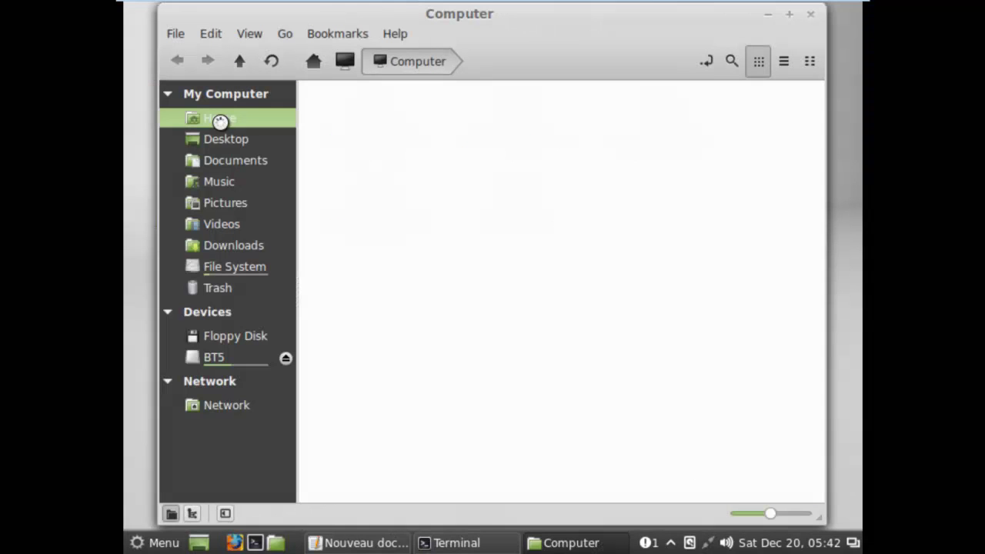
pyautogui.click(220, 117)
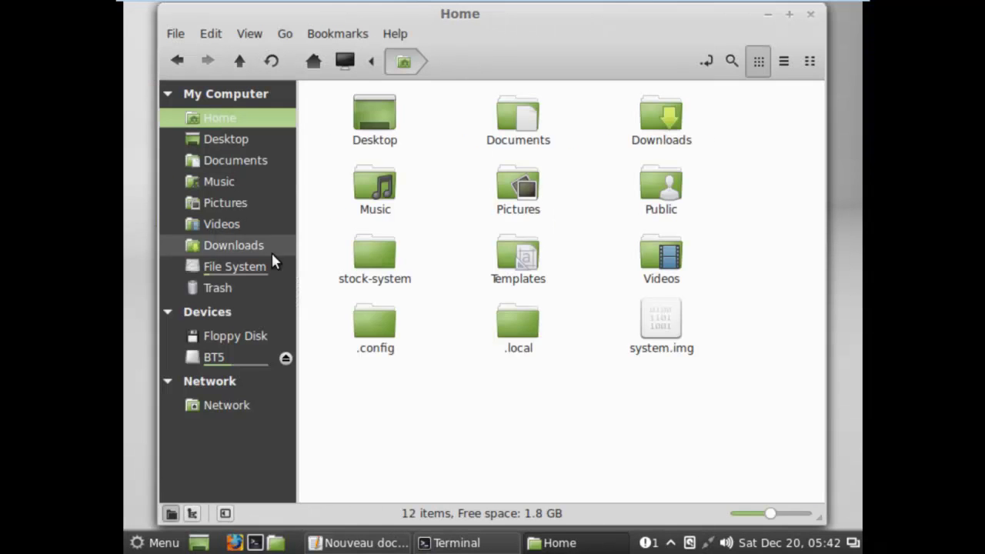
pyautogui.doubleClick(369, 266)
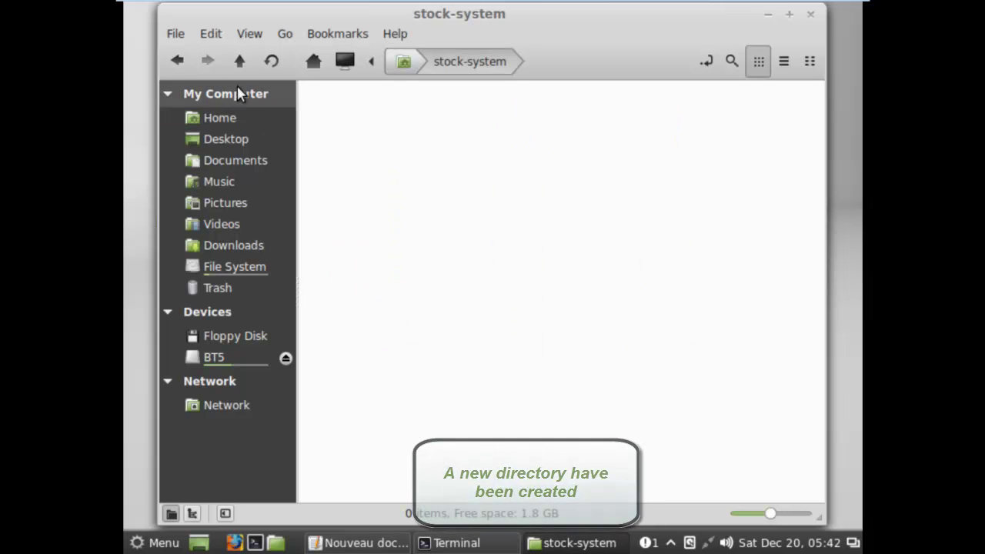
pyautogui.click(178, 62)
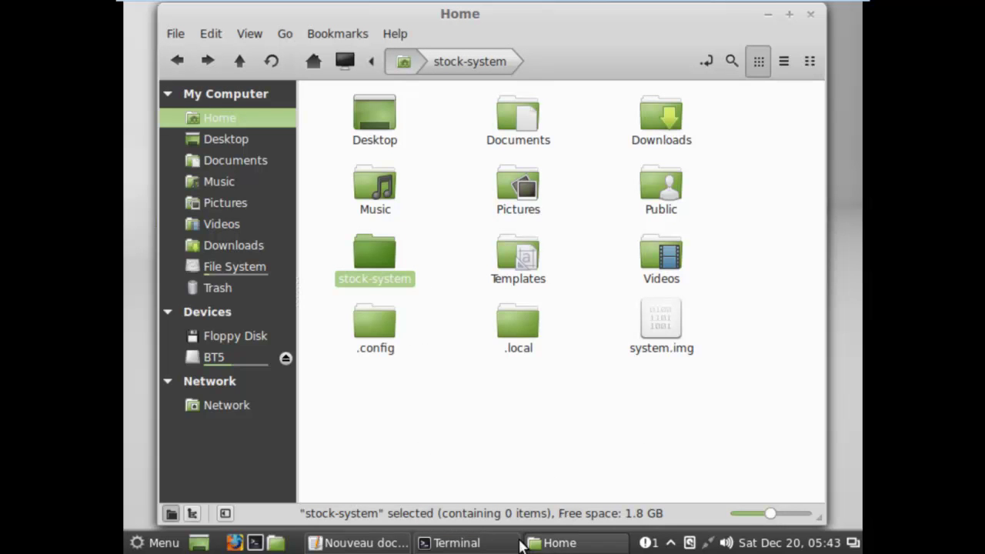
# Step: Copy the command sudo mount -o loop system.img stock-system from the text document and run it in the terminal
pyautogui.click(442, 543)
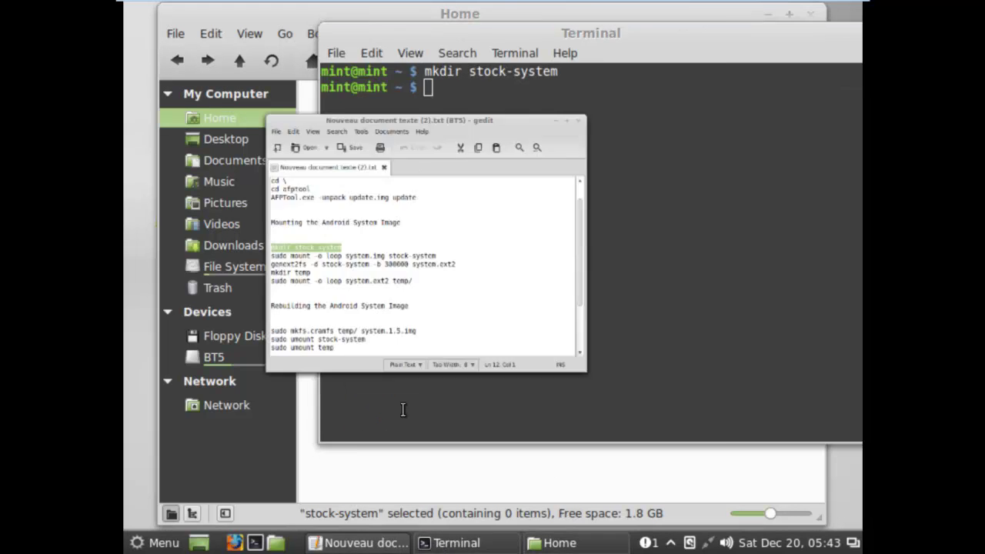
pyautogui.moveTo(445, 268); pyautogui.dragTo(136, 266)
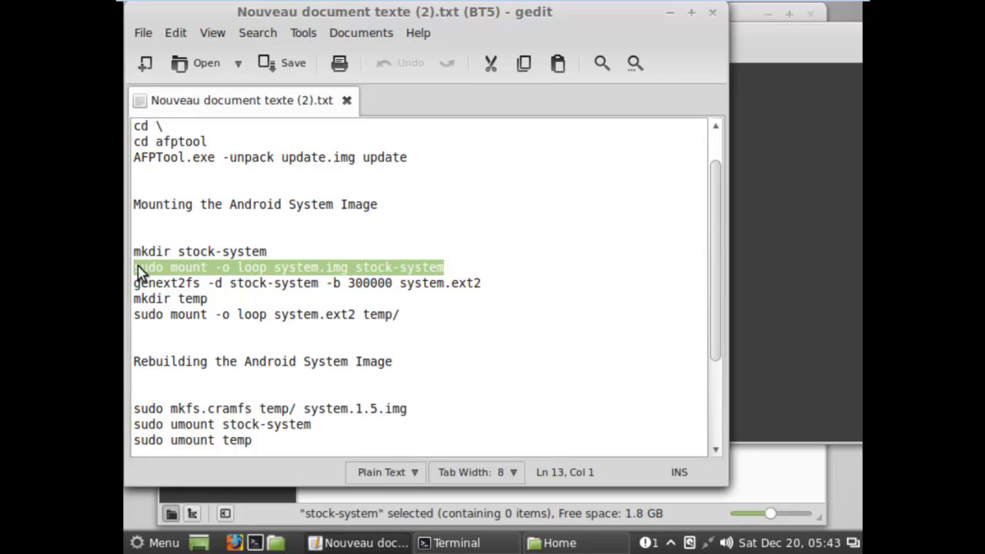
pyautogui.rightClick(137, 268)
pyautogui.click(177, 343)
pyautogui.click(732, 232)
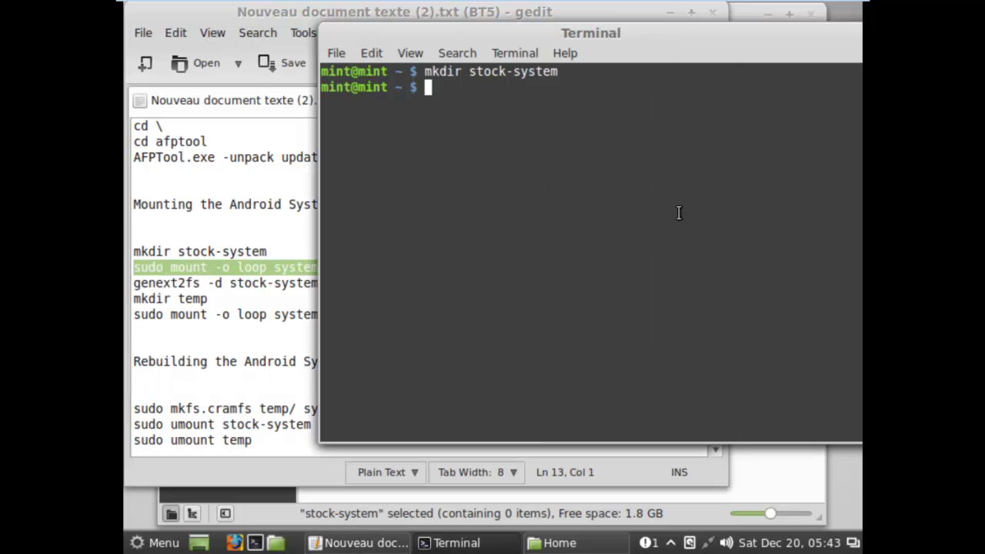
pyautogui.rightClick(556, 156)
pyautogui.click(597, 255)
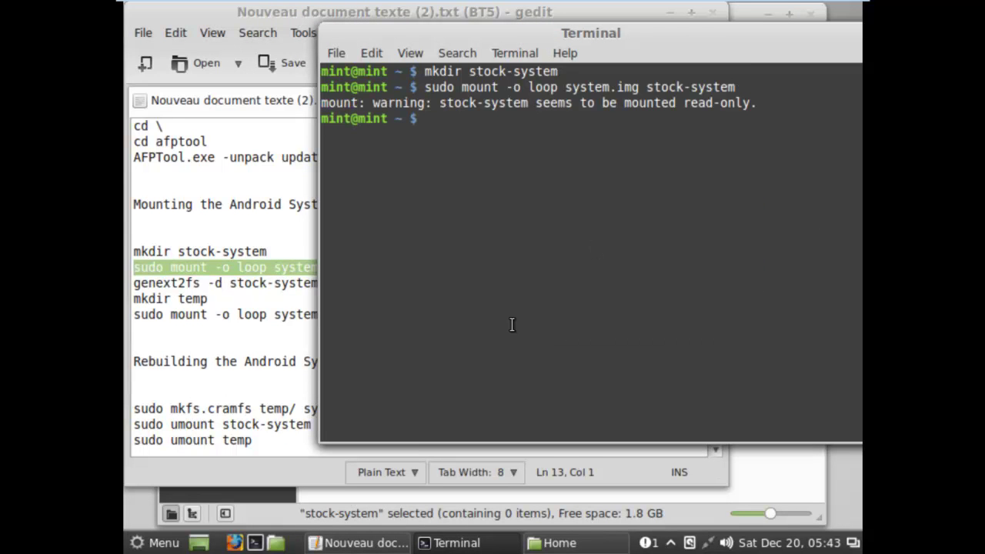
# Step: Examine the mounted contents of the stock-system folder in the file manager and return to Home
pyautogui.click(556, 543)
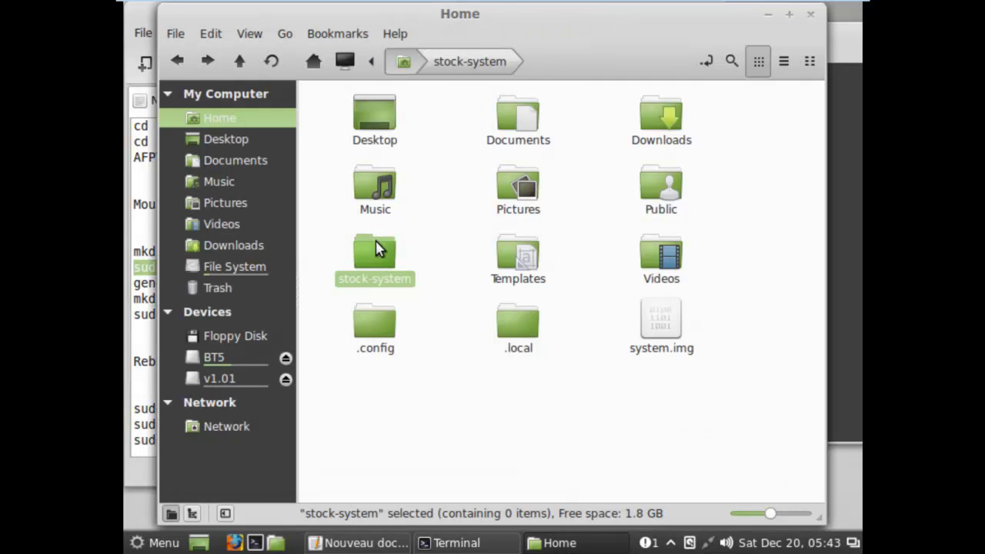
pyautogui.doubleClick(377, 246)
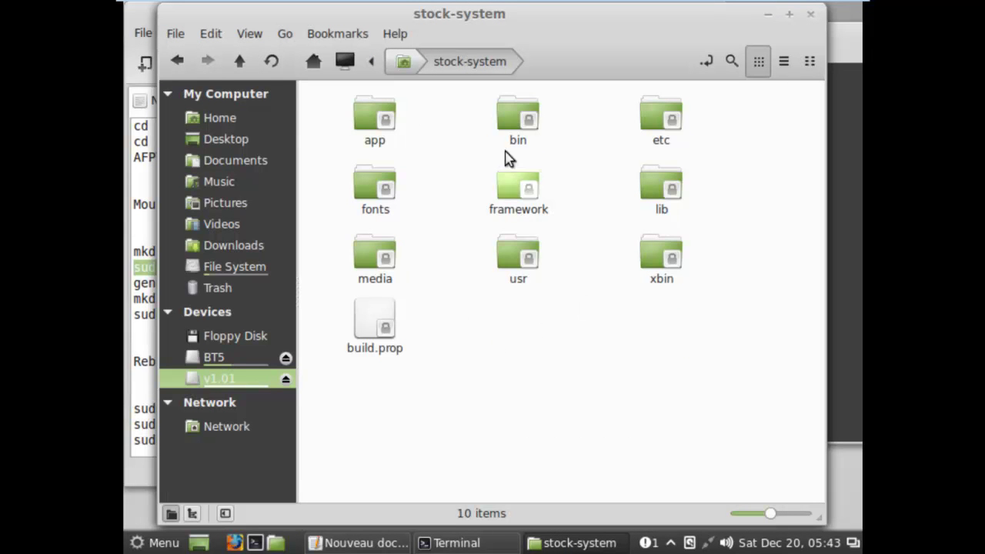
pyautogui.click(176, 60)
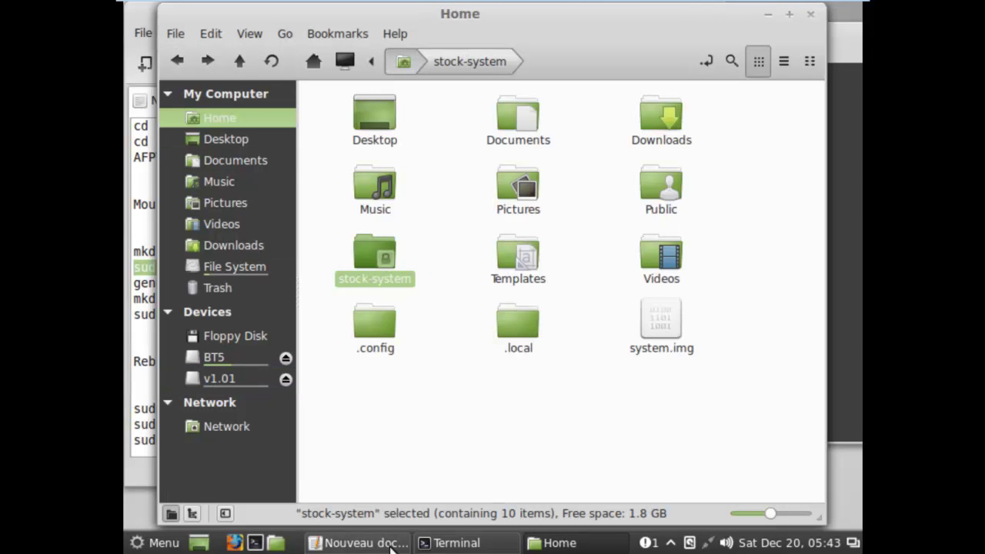
# Step: Copy the command genext2fs -d stock-system -b 300000 system.ext2 from the text document and run it in the terminal
pyautogui.click(396, 543)
pyautogui.moveTo(480, 284); pyautogui.dragTo(136, 283)
pyautogui.rightClick(141, 283)
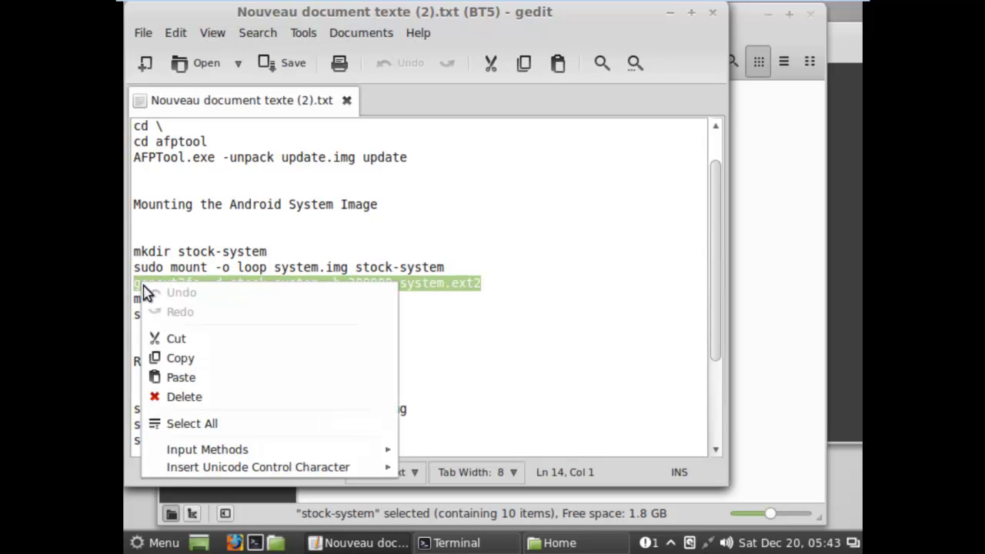
pyautogui.click(194, 360)
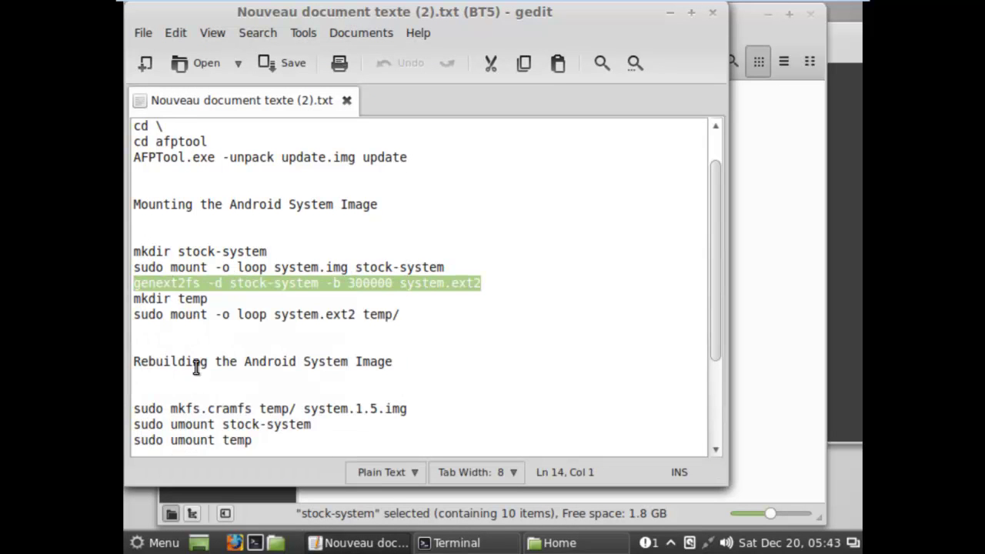
pyautogui.click(448, 543)
pyautogui.rightClick(451, 212)
pyautogui.click(482, 308)
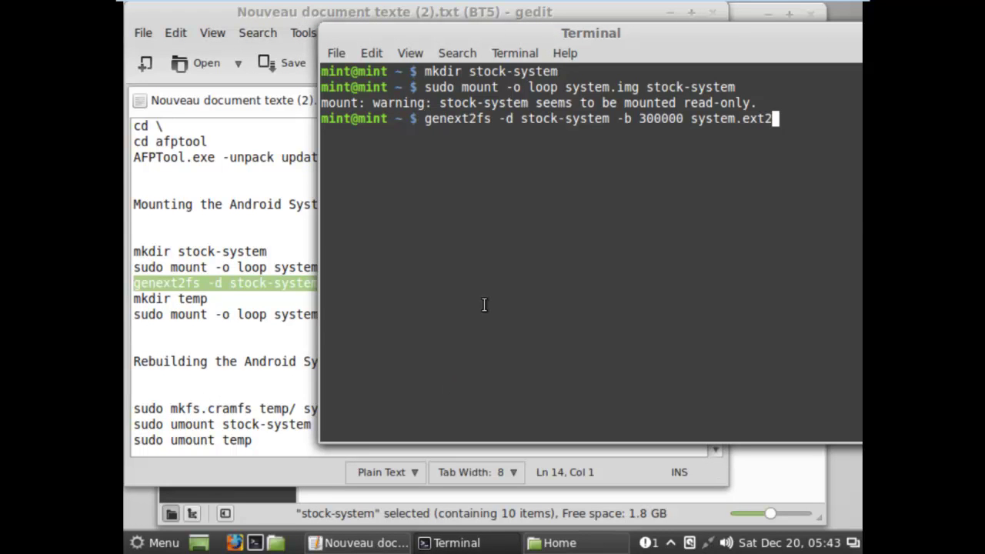
pyautogui.press('Return')
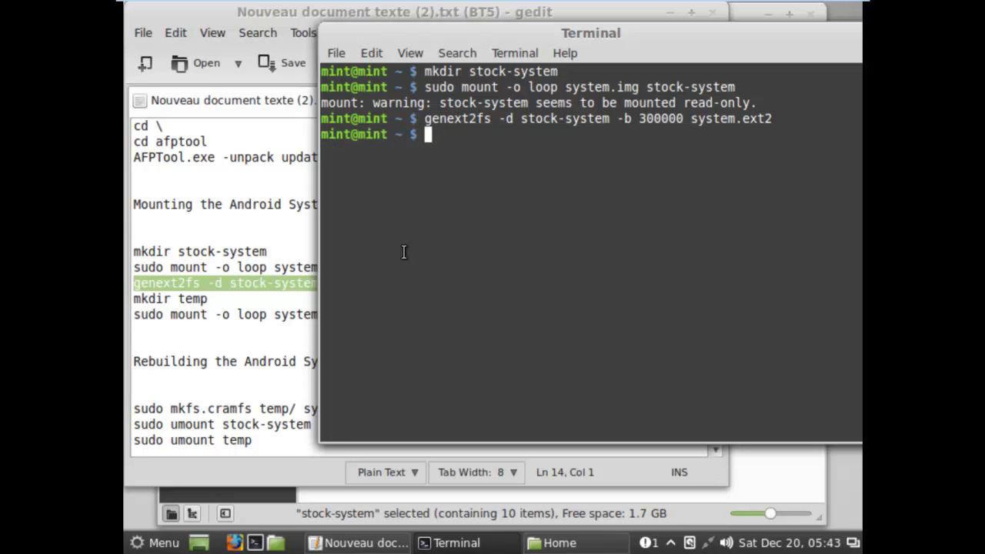
# Step: Copy the command mkdir temp from the text document and run it in the terminal
pyautogui.moveTo(212, 299); pyautogui.dragTo(133, 298)
pyautogui.rightClick(134, 298)
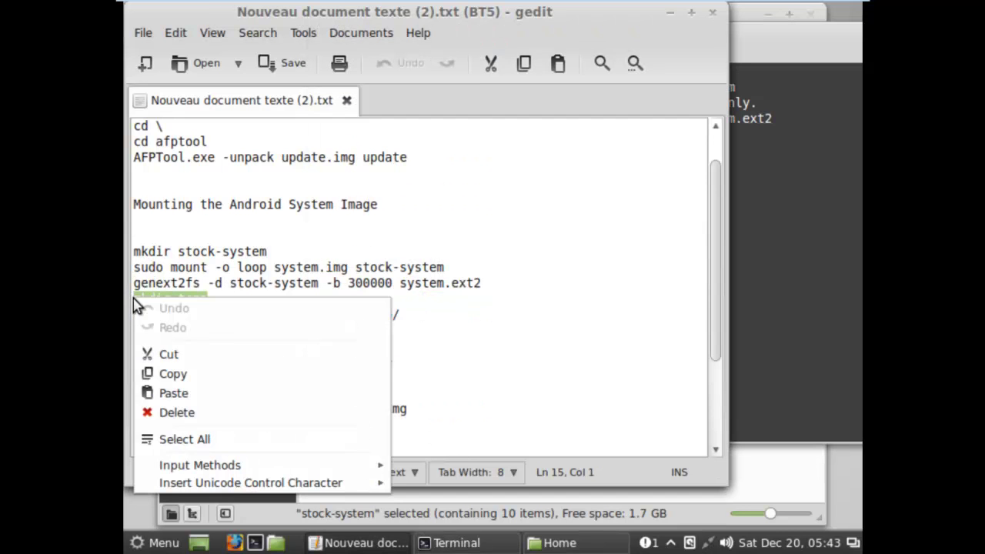
pyautogui.click(171, 374)
pyautogui.click(773, 250)
pyautogui.rightClick(515, 221)
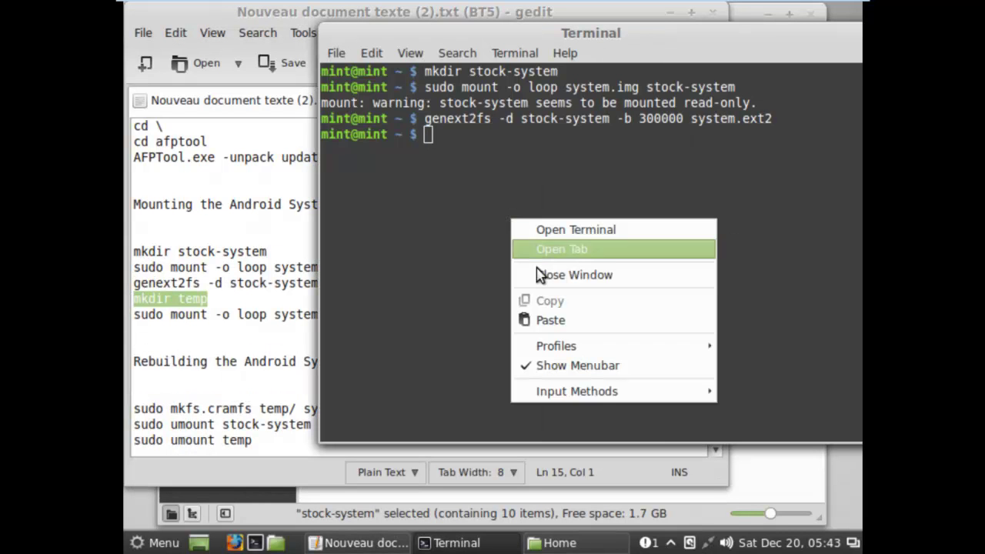
pyautogui.click(548, 320)
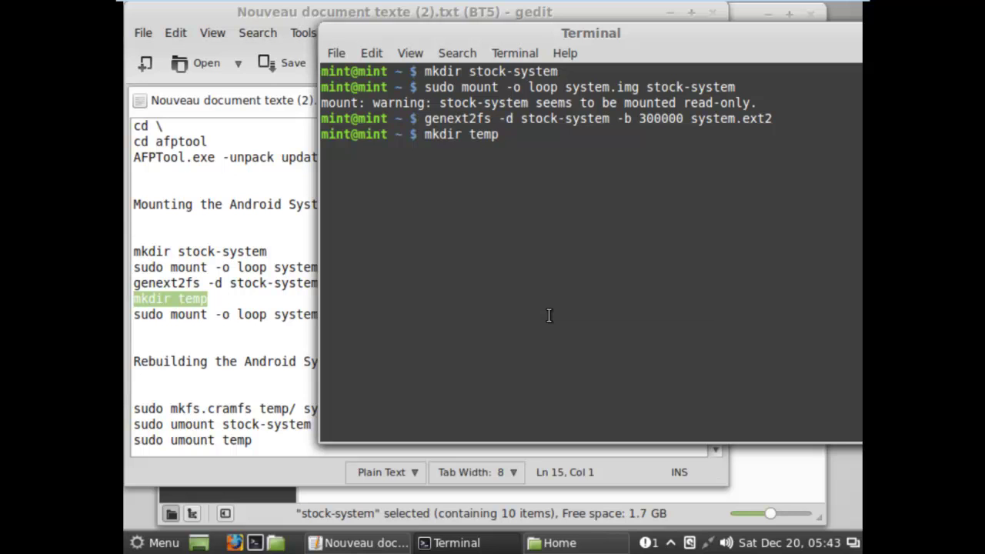
pyautogui.press('Return')
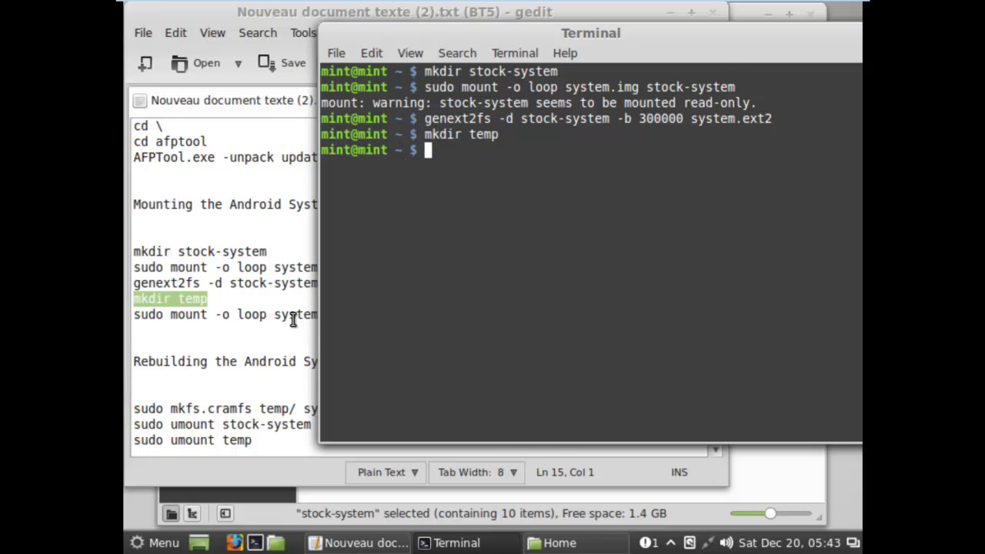
# Step: Copy the command sudo mount -o loop system.ext2 temp/ from the text document and run it in the terminal
pyautogui.click(293, 319)
pyautogui.moveTo(410, 315); pyautogui.dragTo(135, 316)
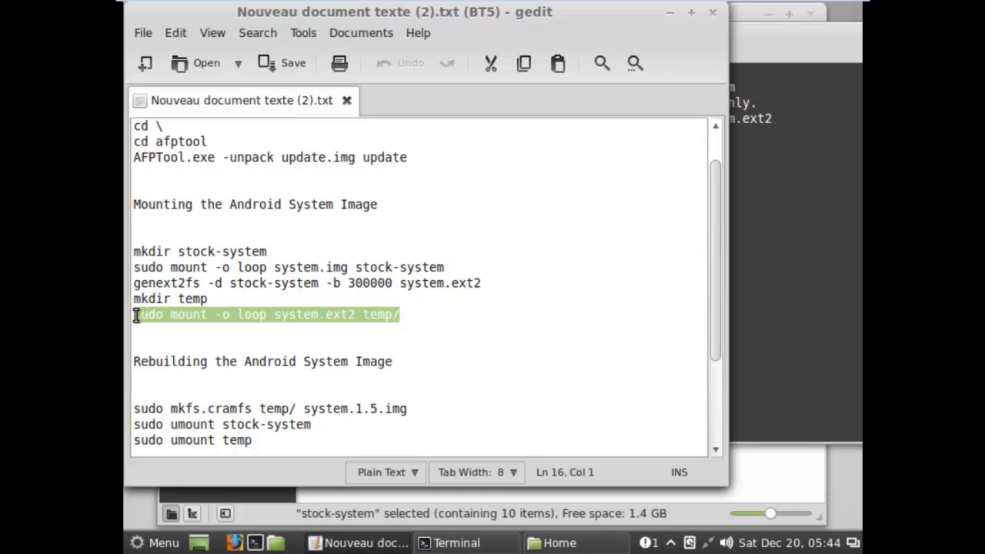
pyautogui.rightClick(154, 315)
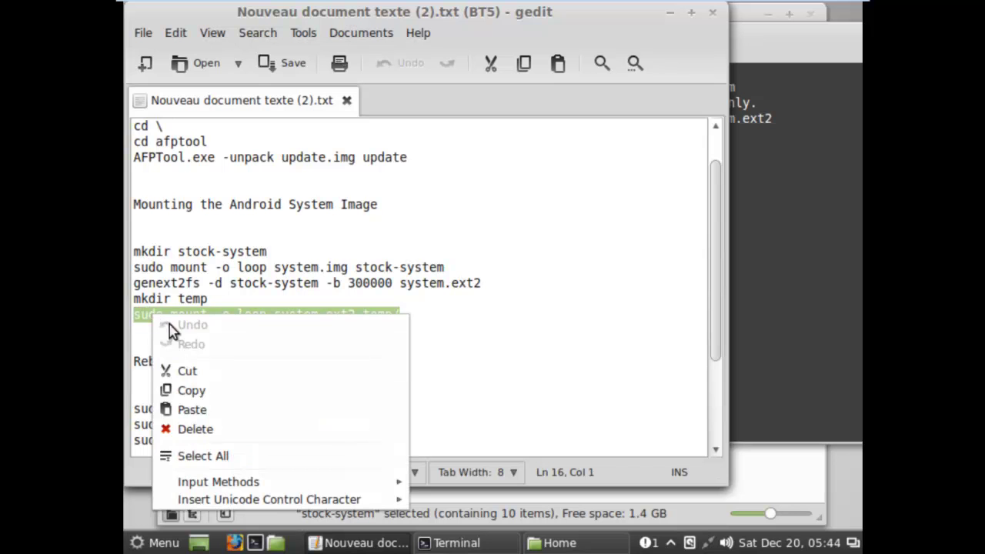
pyautogui.click(194, 388)
pyautogui.click(808, 260)
pyautogui.rightClick(537, 202)
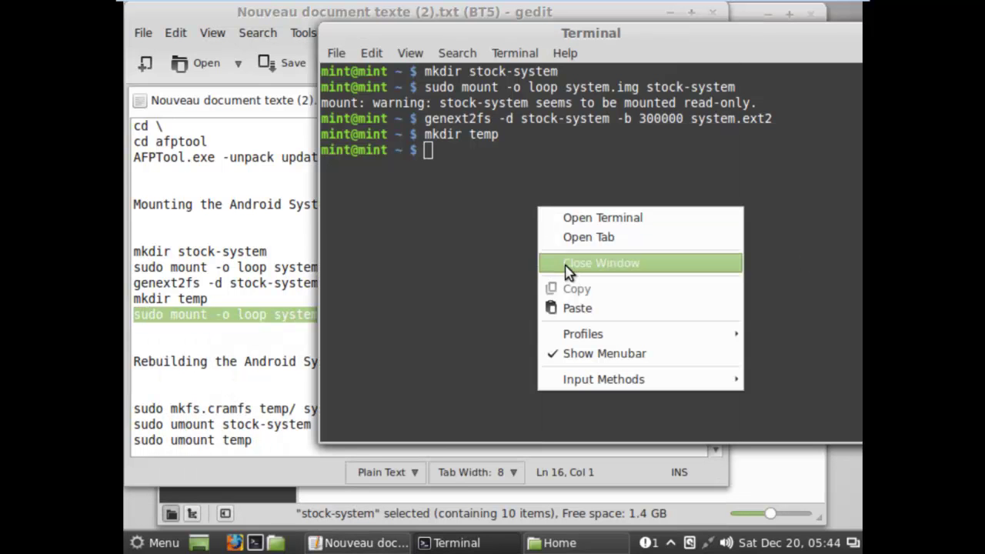
pyautogui.click(569, 307)
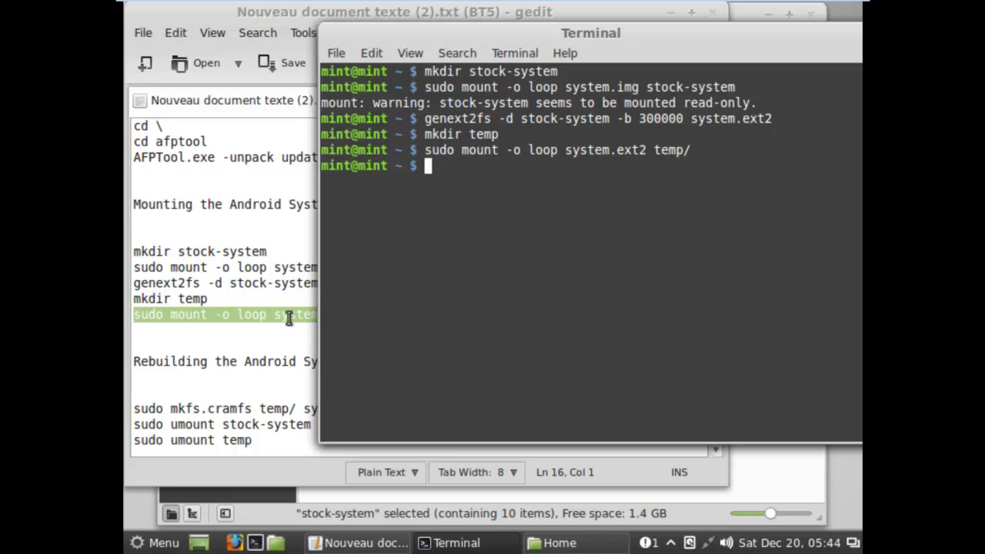
# Step: Minimize the terminal and the text document to bring the Home folder window into view
pyautogui.moveTo(815, 52); pyautogui.dragTo(703, 83)
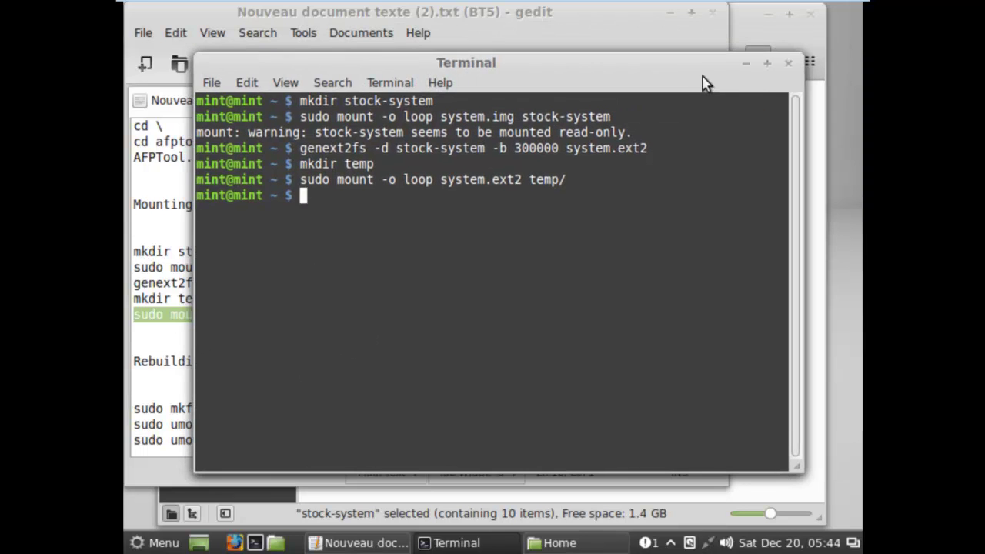
pyautogui.click(746, 64)
pyautogui.click(669, 15)
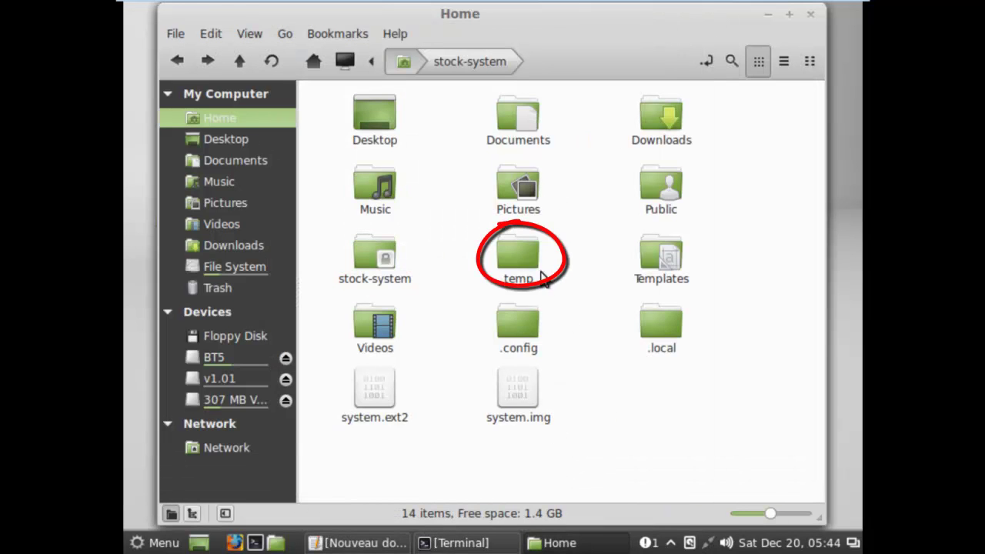
# Step: Open the temp folder in Home and look through the APK files in its app folder
pyautogui.doubleClick(530, 262)
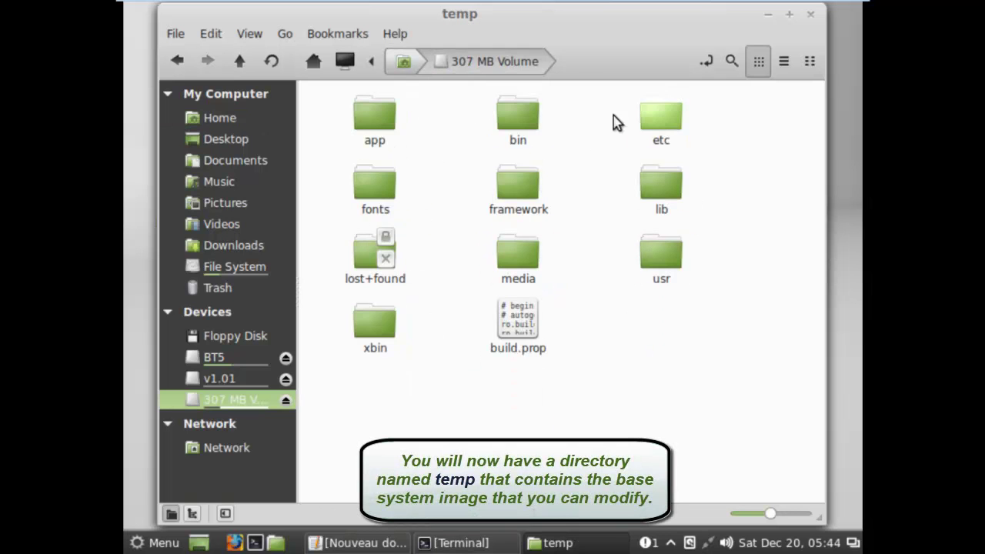
pyautogui.doubleClick(380, 106)
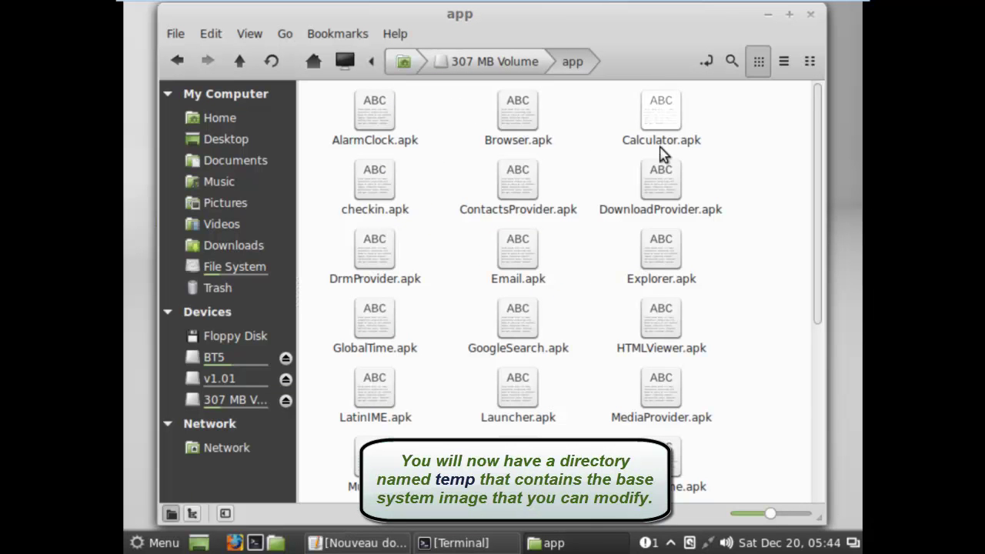
pyautogui.click(370, 265)
pyautogui.click(515, 265)
pyautogui.click(650, 284)
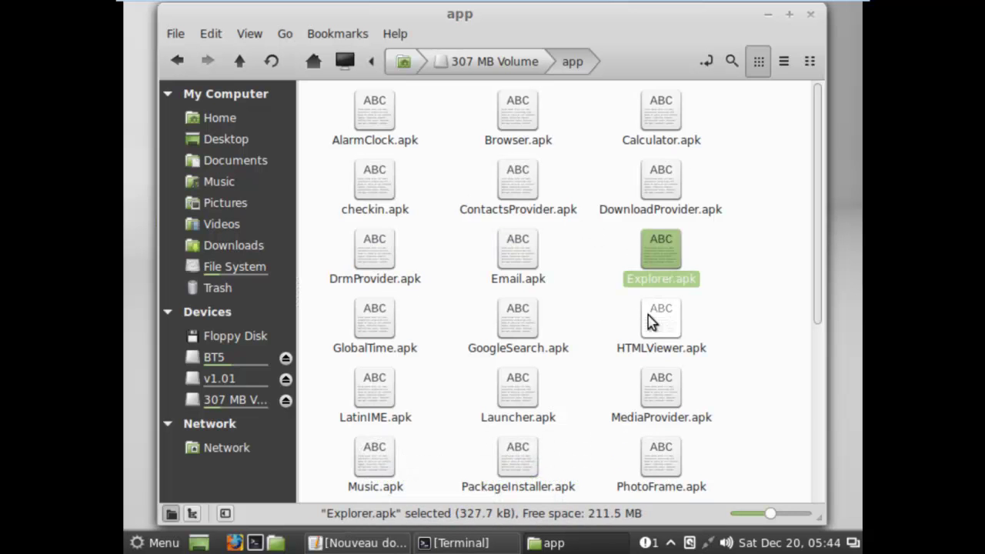
pyautogui.scroll(-3, 648, 319)
pyautogui.click(177, 60)
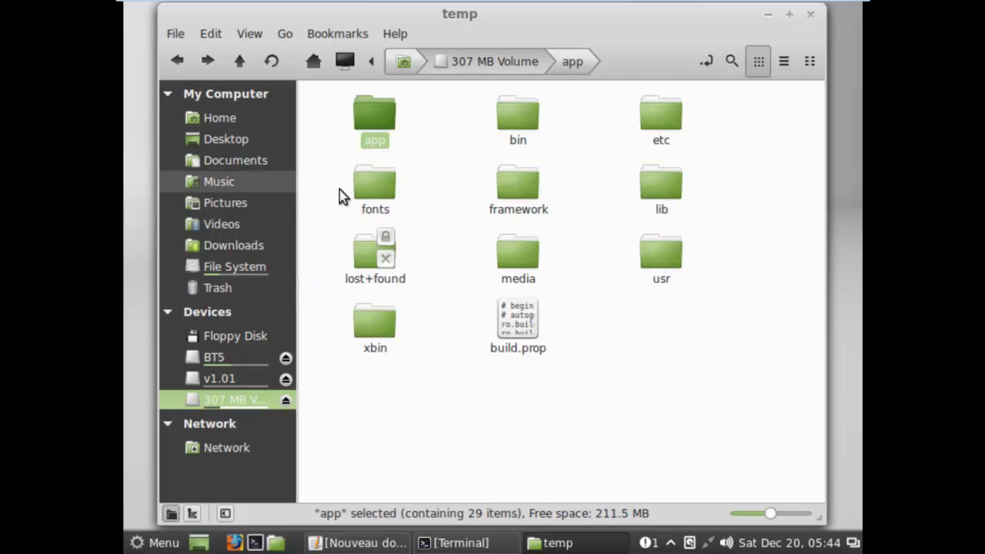
# Step: Look through the bin and fonts folders inside temp and return to the Home folder
pyautogui.doubleClick(515, 123)
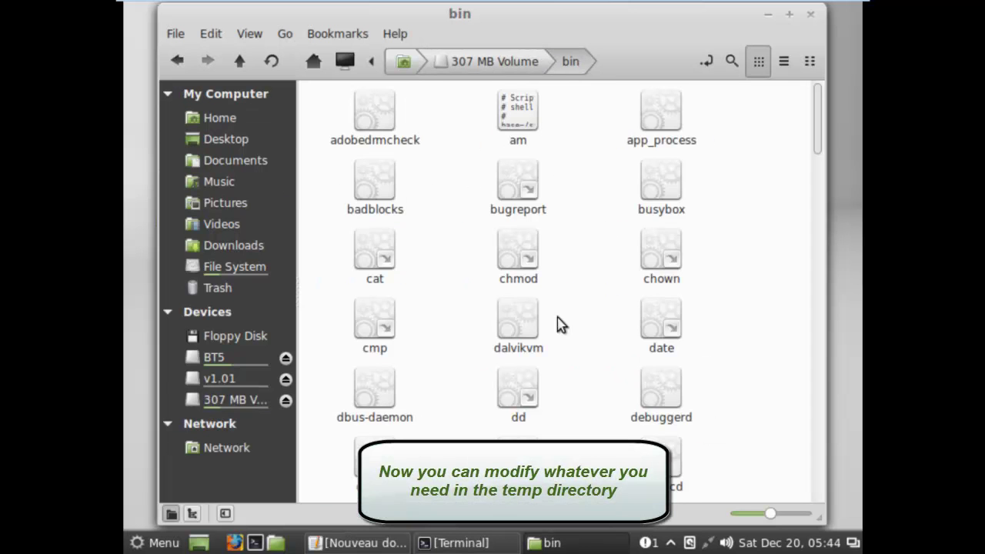
pyautogui.scroll(-9, 559, 324)
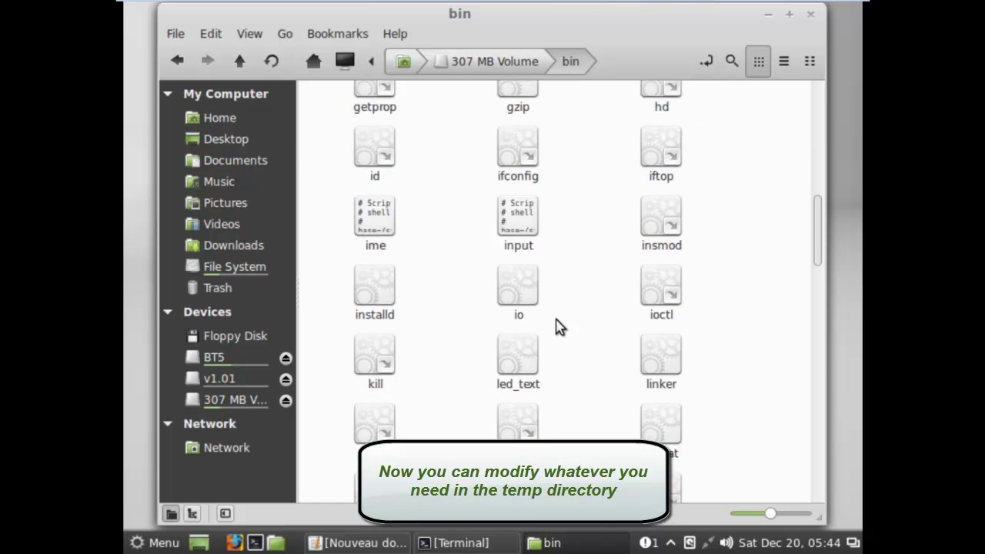
pyautogui.click(177, 60)
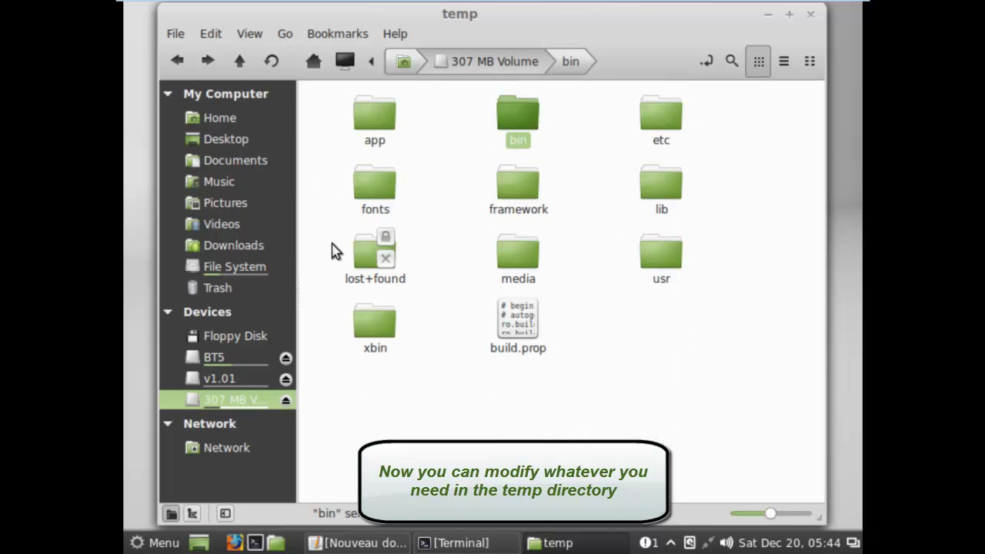
pyautogui.doubleClick(367, 201)
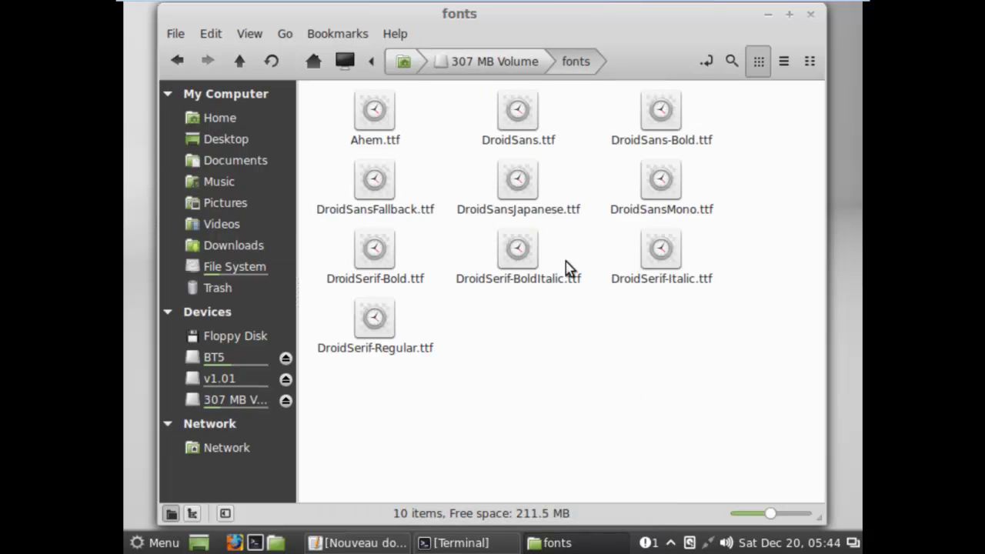
pyautogui.click(176, 60)
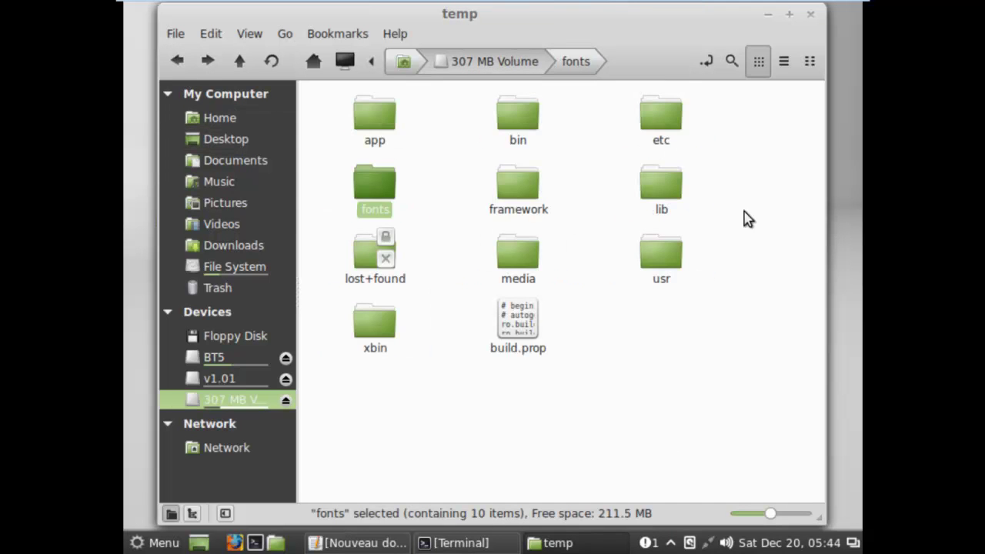
pyautogui.click(177, 60)
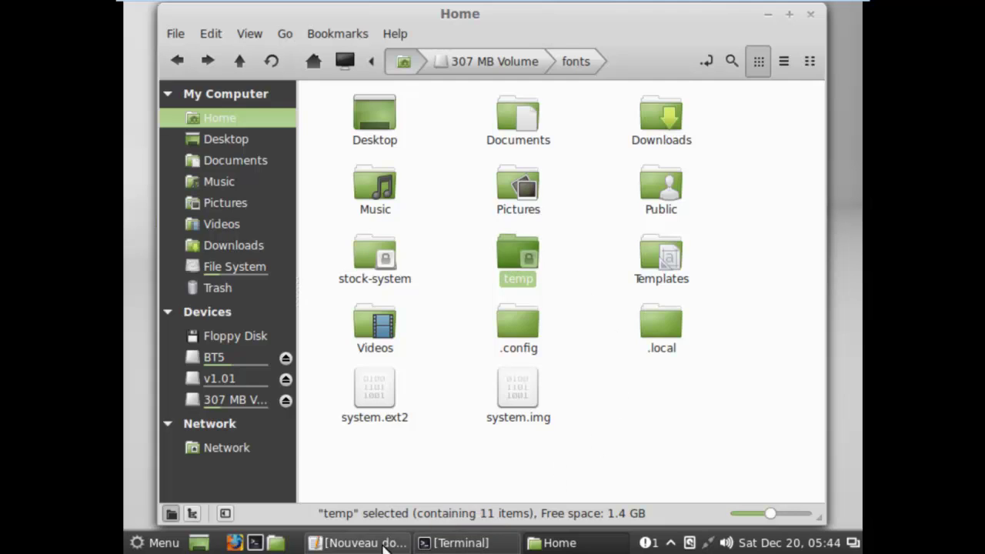
# Step: Bring up the text document at its section on Rebuilding the Android System Image
pyautogui.click(360, 542)
pyautogui.scroll(-3, 360, 350)
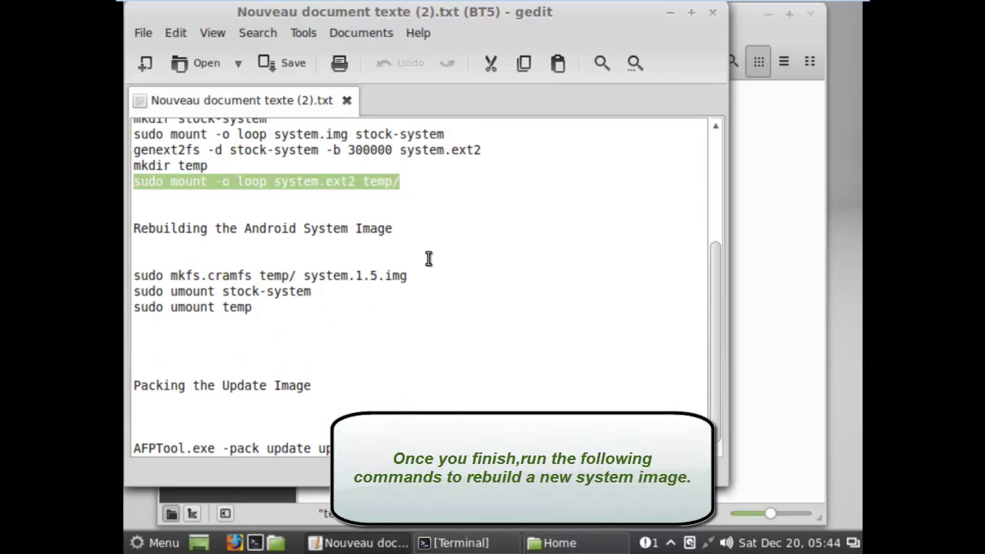
pyautogui.moveTo(402, 230); pyautogui.dragTo(136, 228)
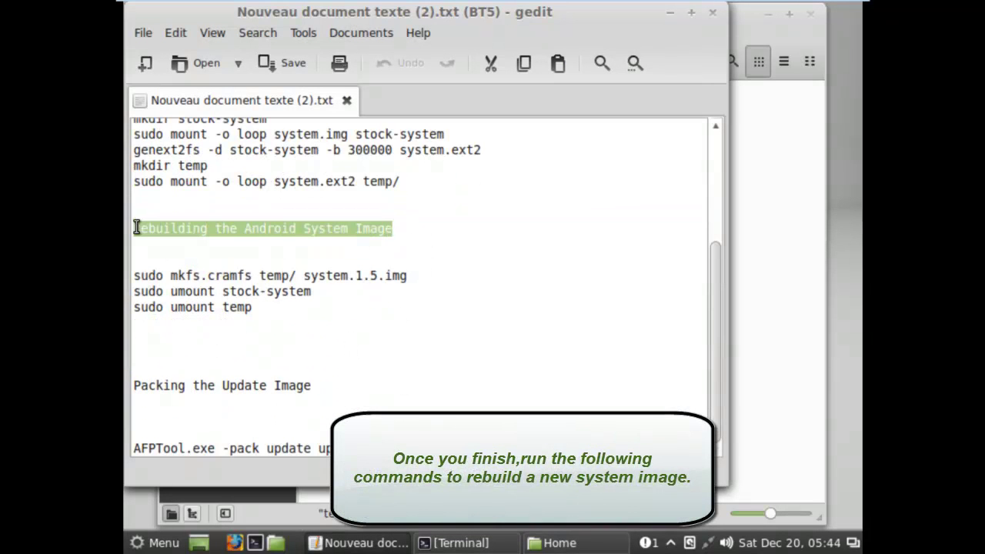
pyautogui.click(423, 281)
# Step: Close the old terminal, copy sudo mkfs.cramfs temp/ system.1.5.img from the text document and run it in a new terminal
pyautogui.moveTo(416, 276); pyautogui.dragTo(133, 276)
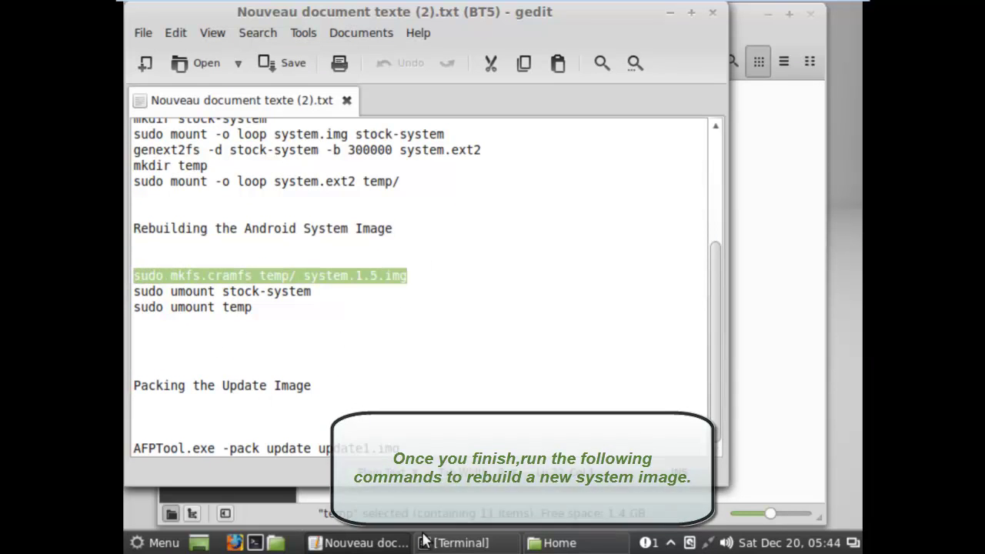
pyautogui.click(454, 543)
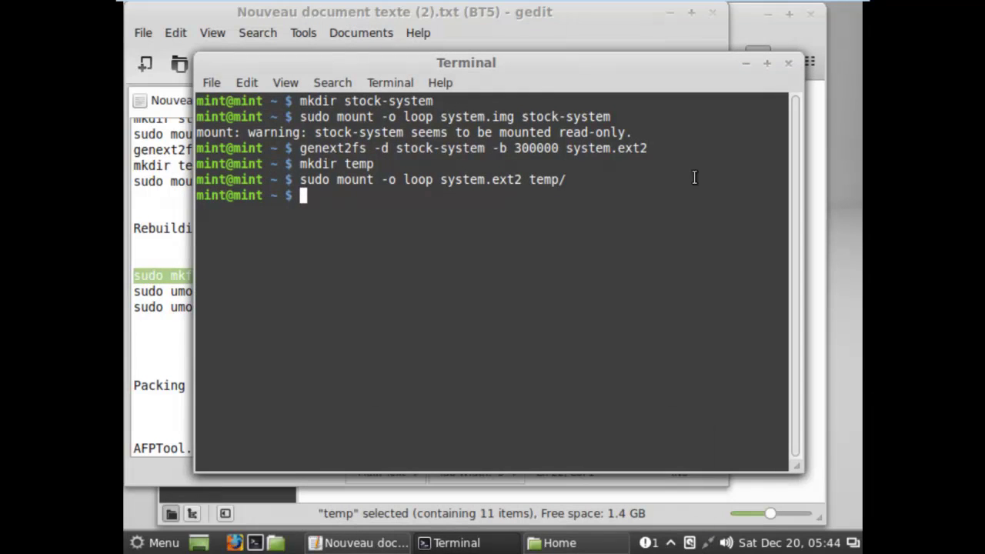
pyautogui.click(788, 63)
pyautogui.rightClick(271, 276)
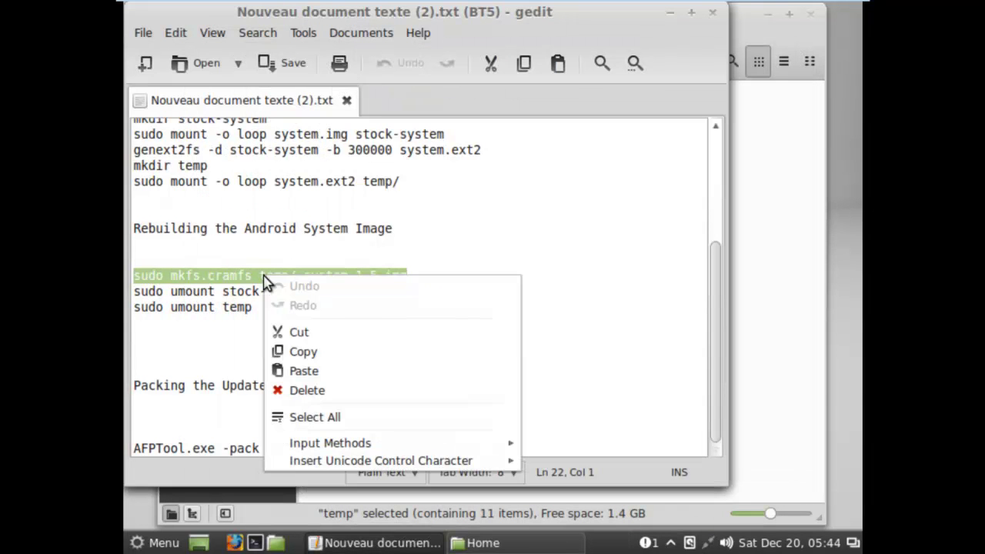
pyautogui.click(299, 350)
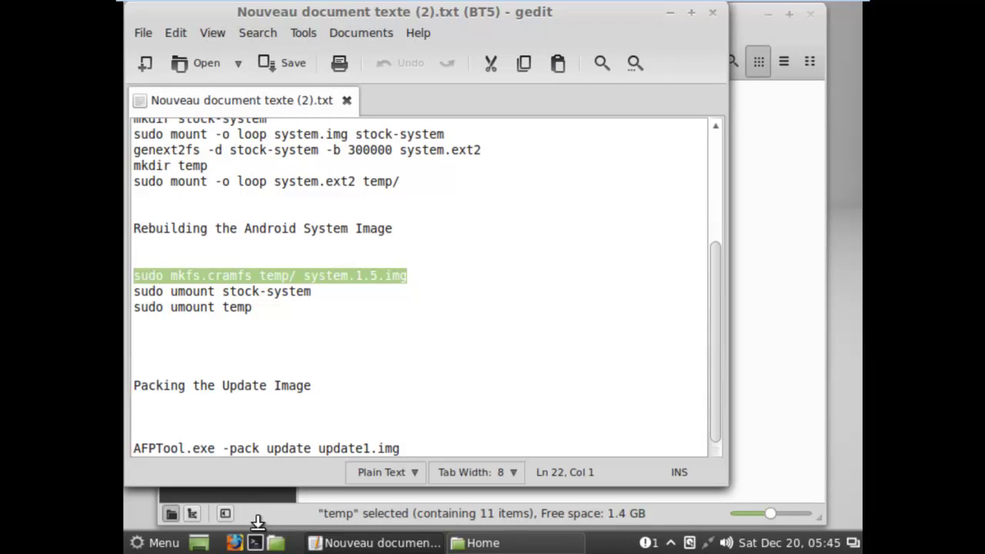
pyautogui.click(258, 542)
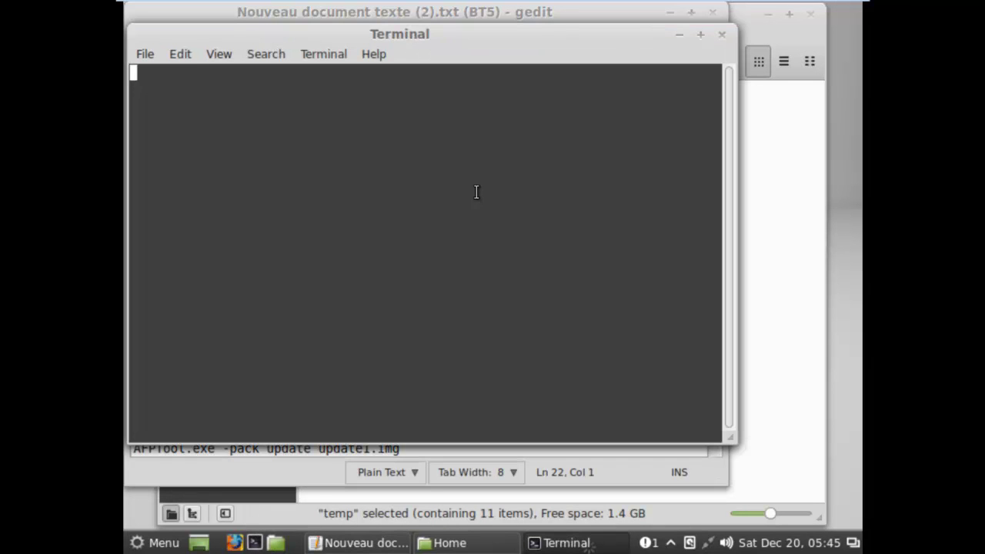
pyautogui.rightClick(354, 127)
pyautogui.click(394, 224)
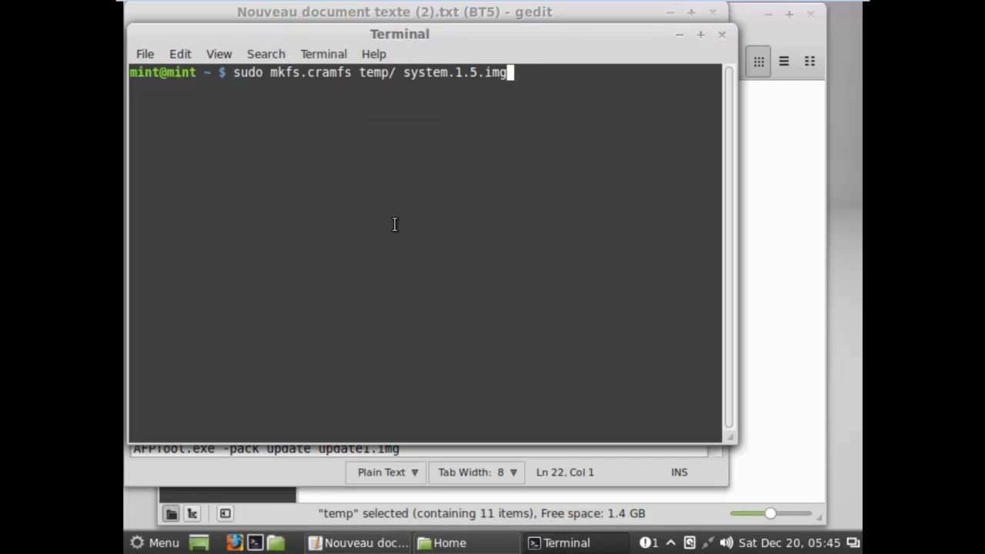
pyautogui.press('Return')
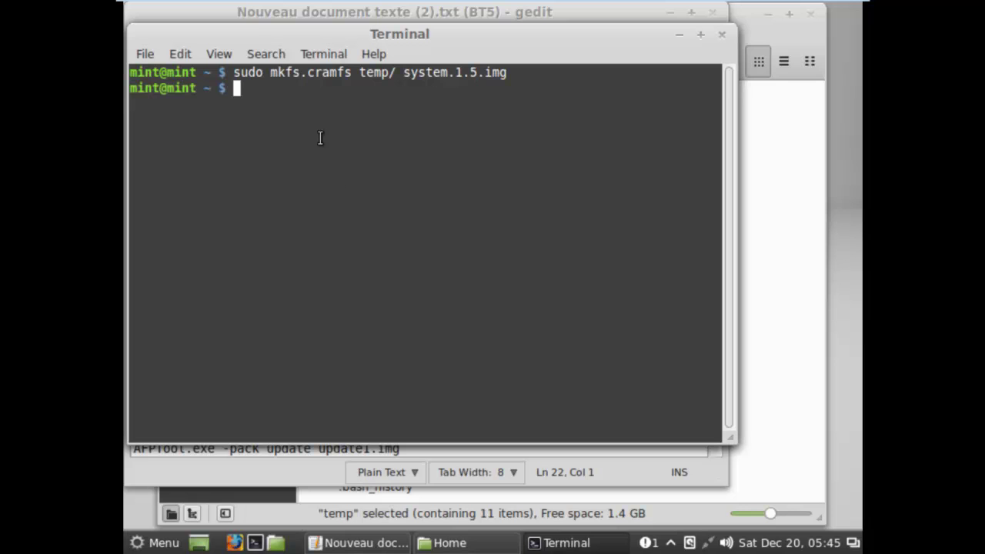
# Step: Move the terminal aside, then copy the command sudo umount stock-system from the text document and run it in the terminal
pyautogui.moveTo(235, 36); pyautogui.dragTo(448, 29)
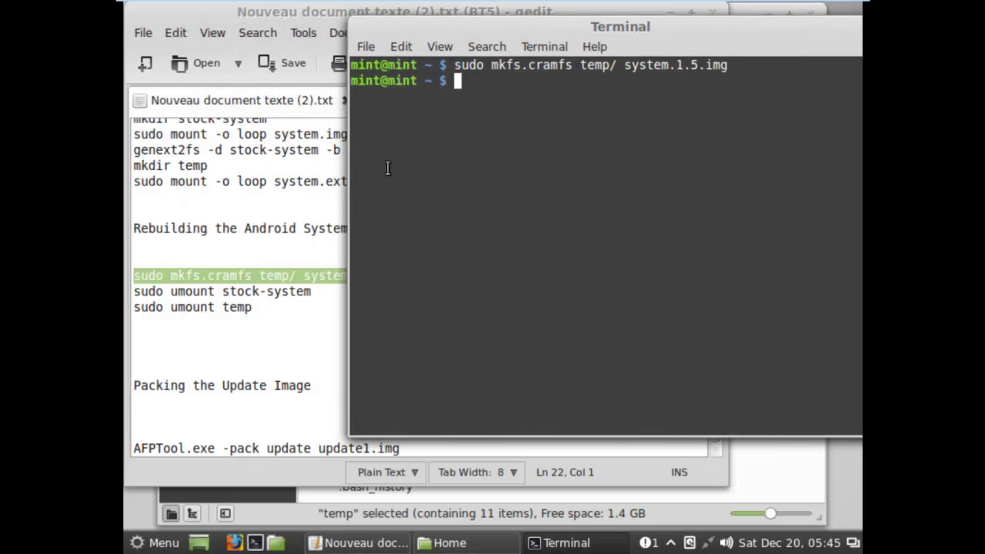
pyautogui.moveTo(313, 295); pyautogui.dragTo(125, 292)
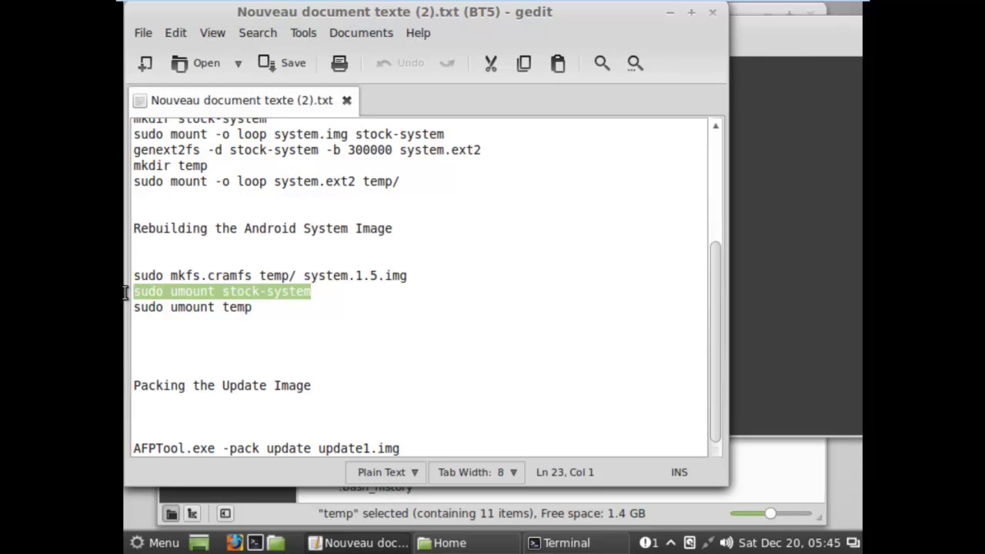
pyautogui.keyDown('shift'); pyautogui.click(179, 329); pyautogui.keyUp('shift')
pyautogui.click(217, 292)
pyautogui.moveTo(330, 290); pyautogui.dragTo(143, 291)
pyautogui.rightClick(170, 289)
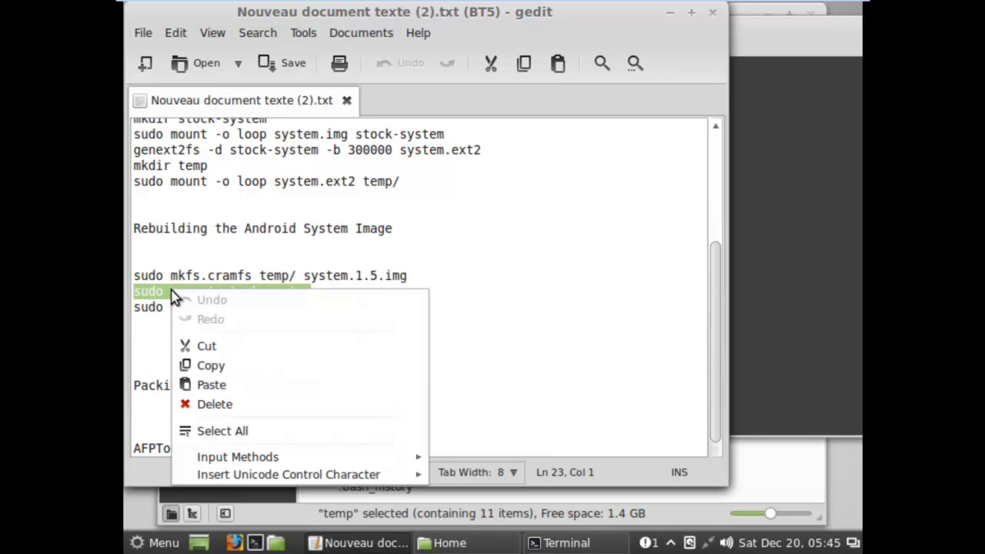
pyautogui.click(203, 364)
pyautogui.click(771, 210)
pyautogui.rightClick(771, 209)
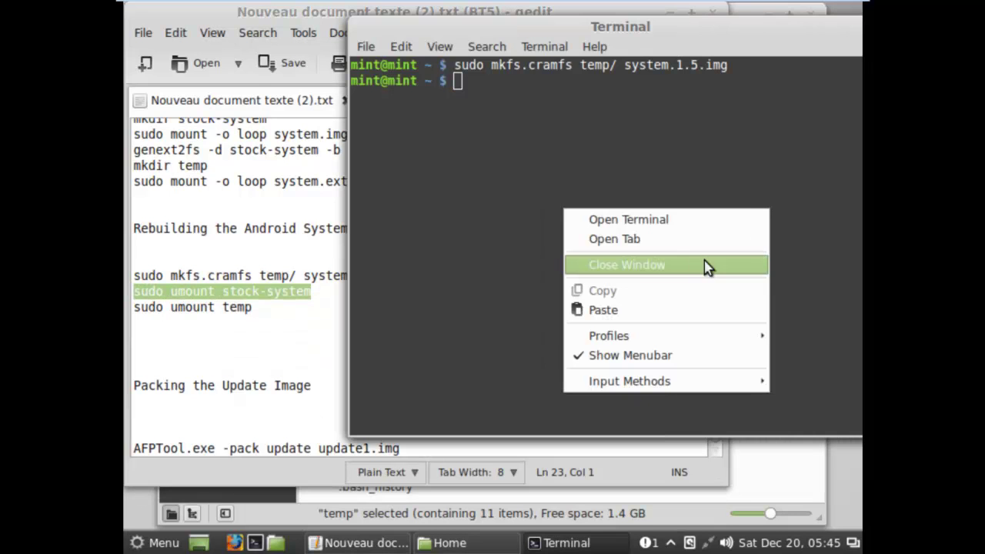
pyautogui.click(598, 311)
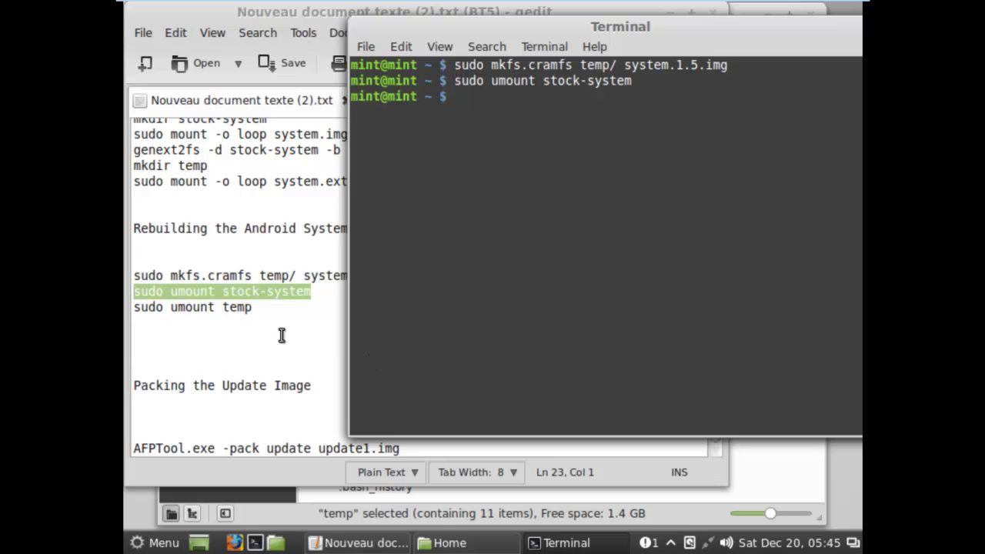
# Step: Copy the command sudo umount temp from the text document and run it in the terminal
pyautogui.moveTo(258, 309); pyautogui.dragTo(125, 307)
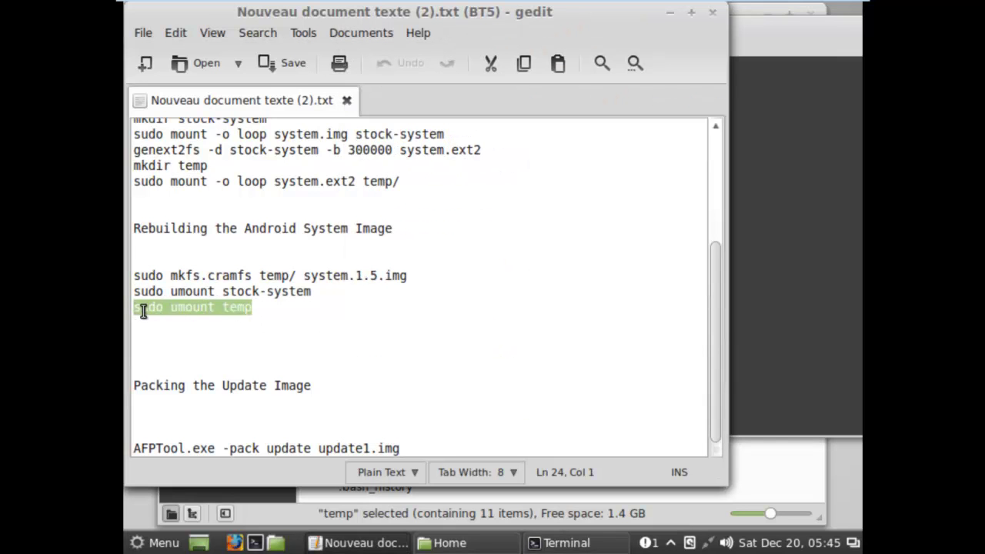
pyautogui.keyDown('shift'); pyautogui.click(163, 360); pyautogui.keyUp('shift')
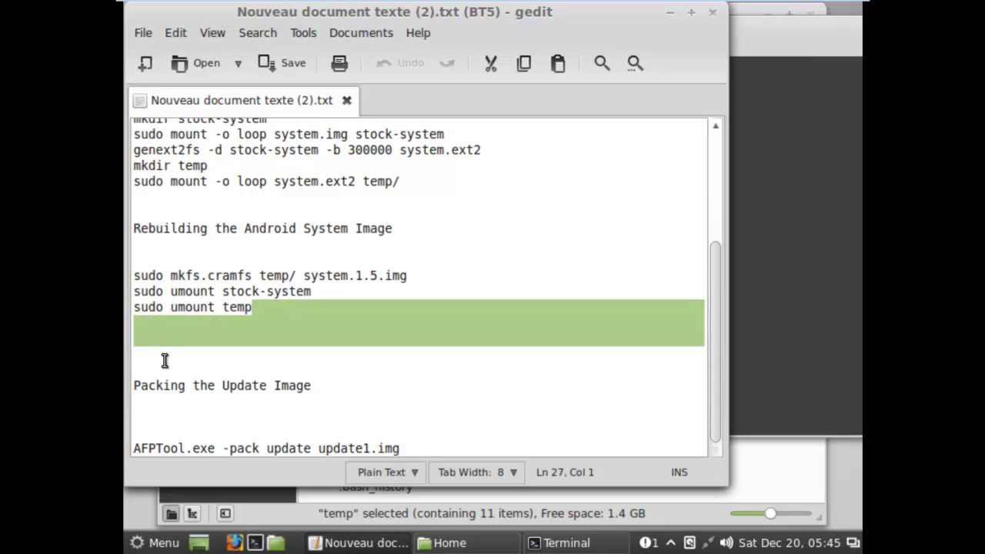
pyautogui.click(229, 311)
pyautogui.moveTo(260, 307); pyautogui.dragTo(125, 310)
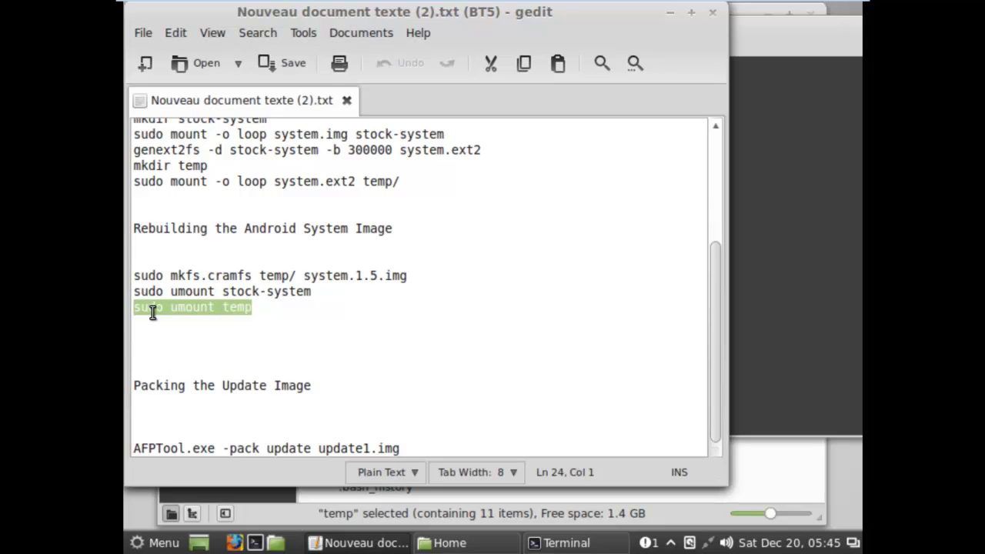
pyautogui.rightClick(151, 313)
pyautogui.click(246, 310)
pyautogui.click(275, 308)
pyautogui.moveTo(274, 307); pyautogui.dragTo(136, 308)
pyautogui.rightClick(156, 310)
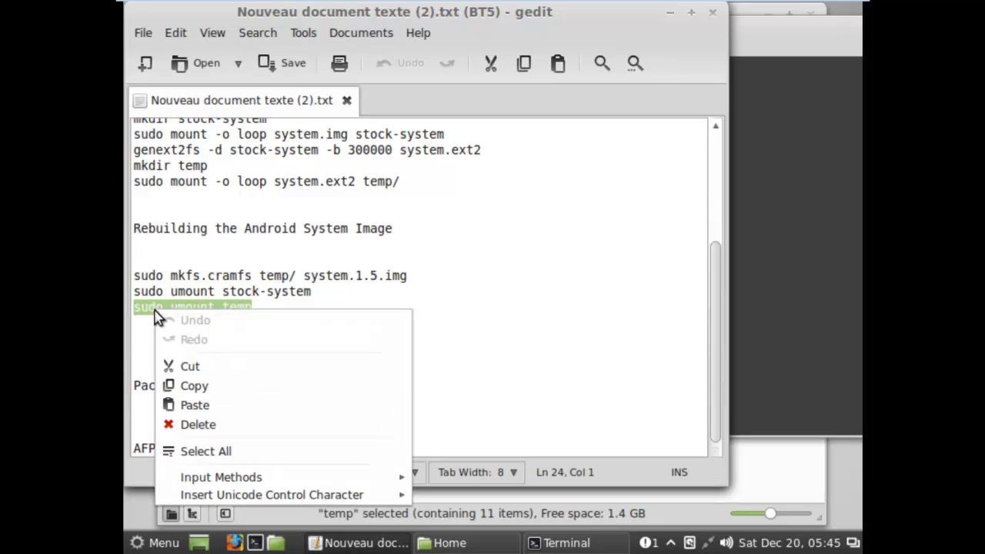
pyautogui.click(189, 387)
pyautogui.rightClick(778, 251)
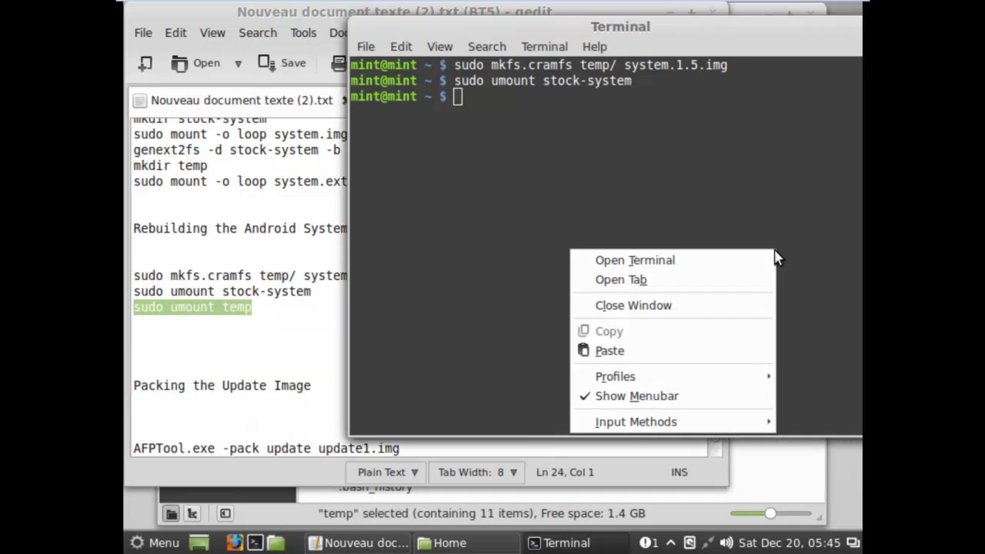
pyautogui.click(597, 353)
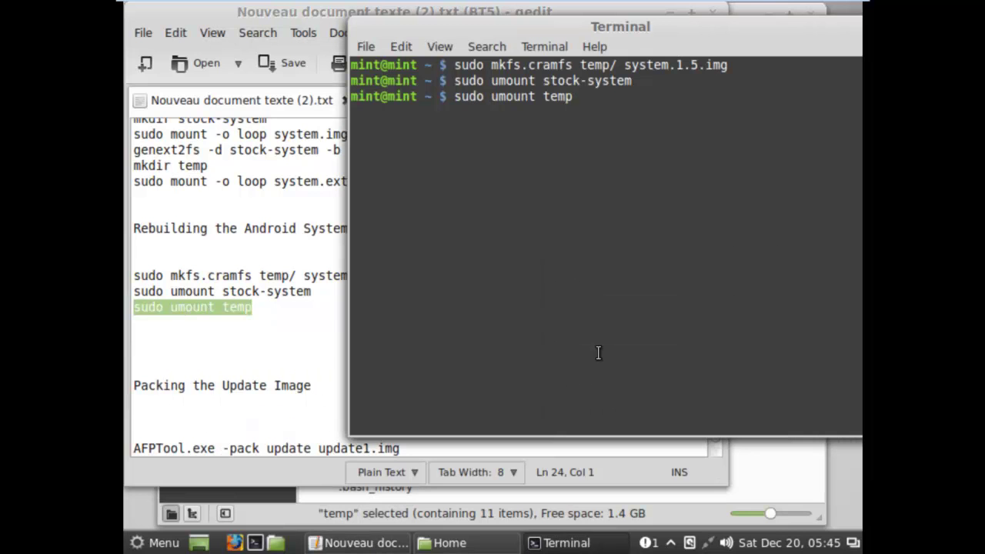
pyautogui.press('Return')
# Step: Close the terminal and minimize the text document to bring the Home folder window into view
pyautogui.moveTo(803, 33); pyautogui.dragTo(676, 86)
pyautogui.click(813, 75)
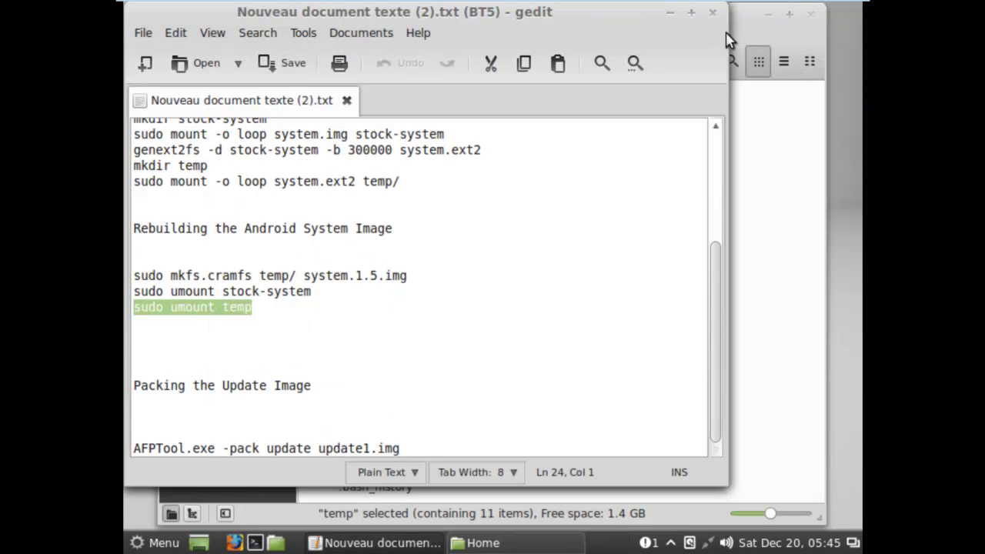
pyautogui.click(669, 13)
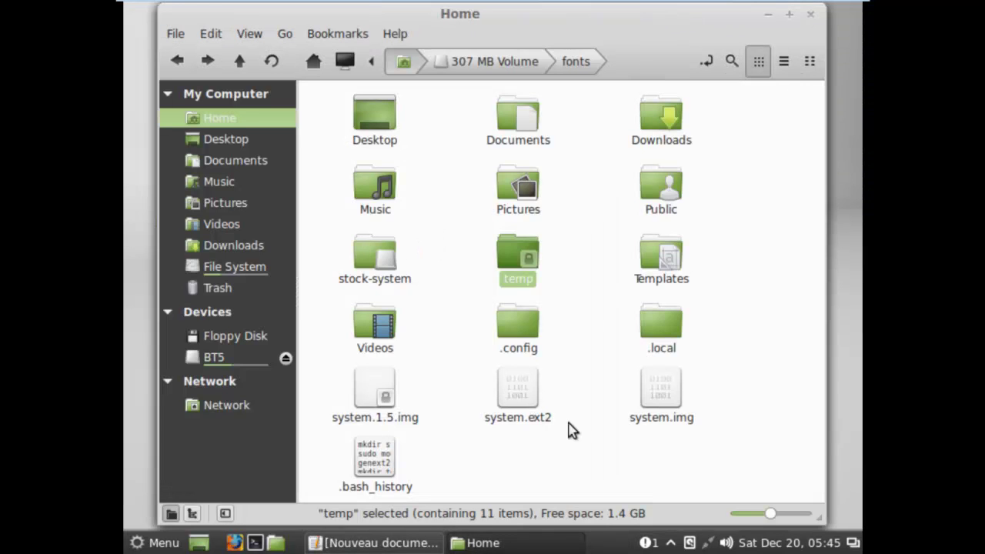
# Step: Refresh the Home folder's contents by switching to the Desktop folder and back to Home
pyautogui.rightClick(586, 449)
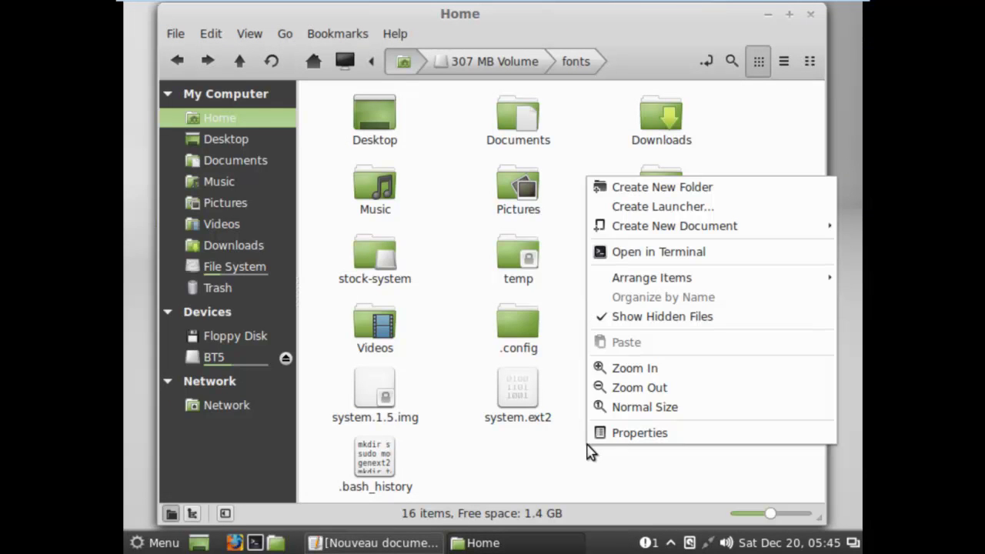
pyautogui.click(228, 136)
pyautogui.click(228, 135)
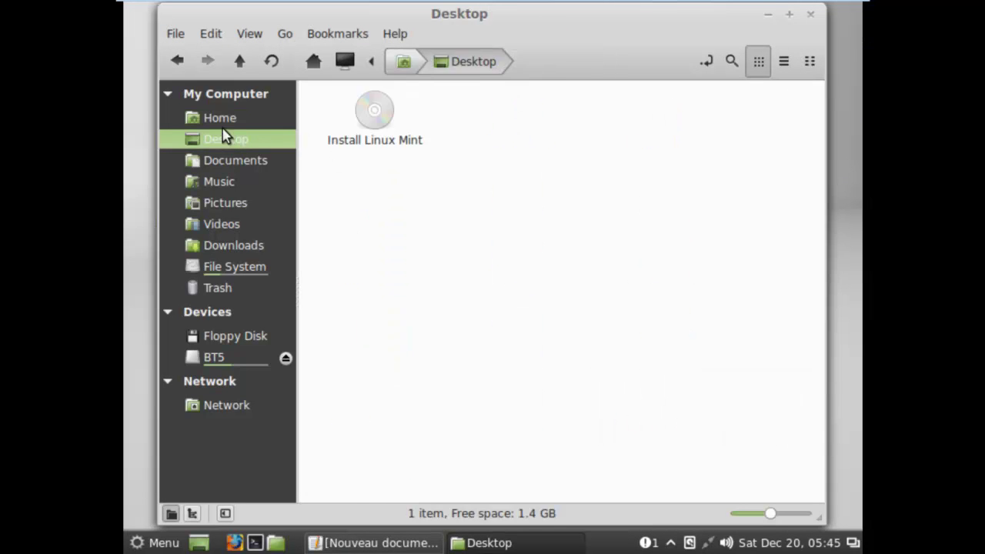
pyautogui.click(221, 117)
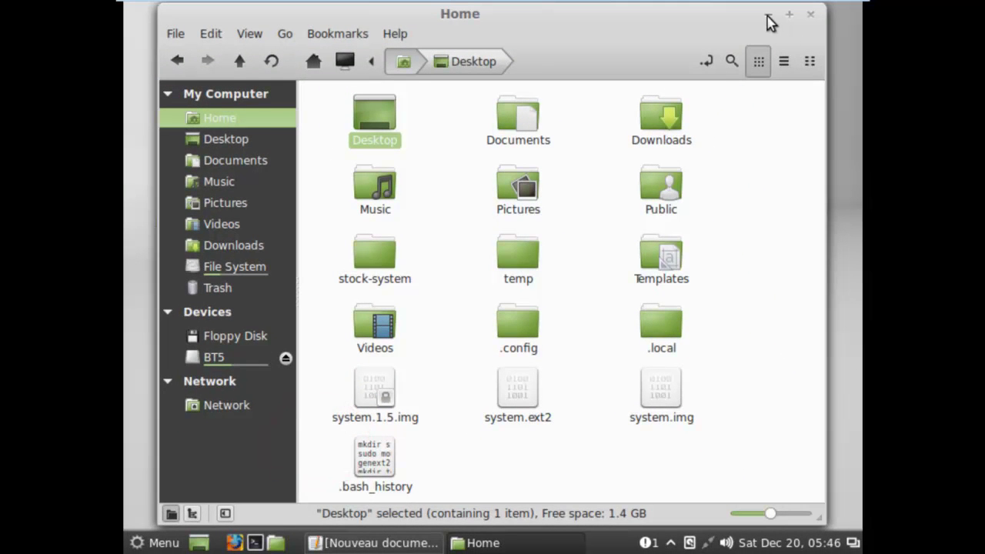
# Step: Close the text document of commands and bring the Home folder window back into view
pyautogui.click(767, 15)
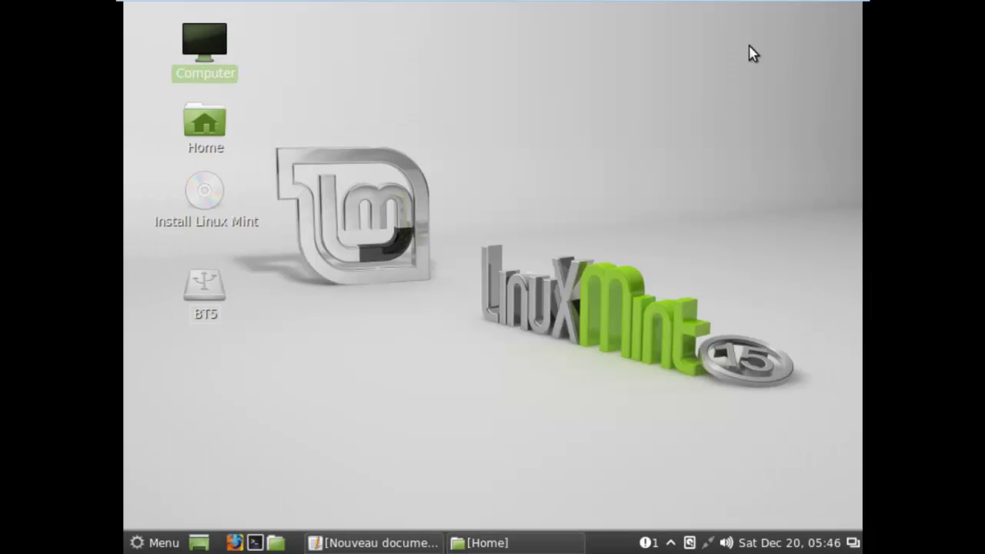
pyautogui.click(390, 542)
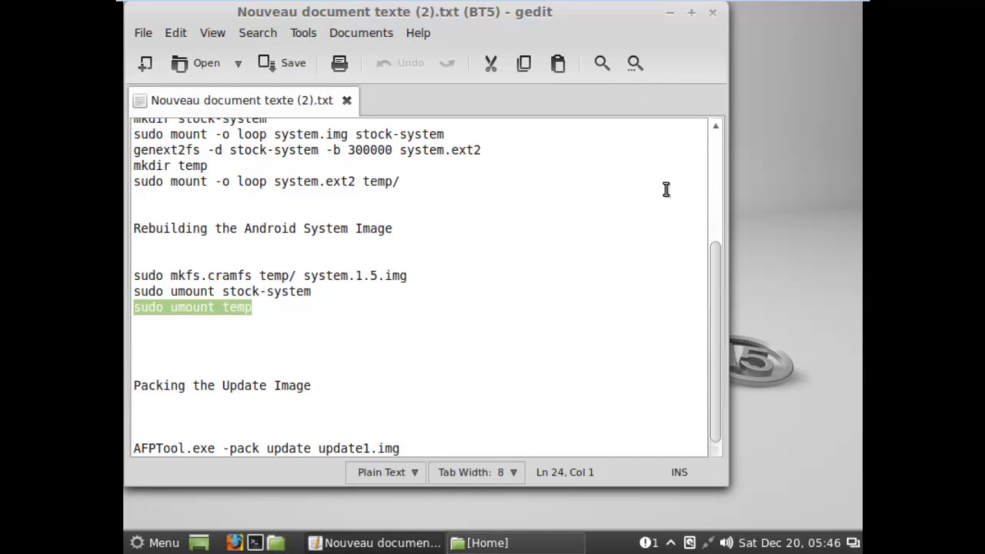
pyautogui.click(712, 13)
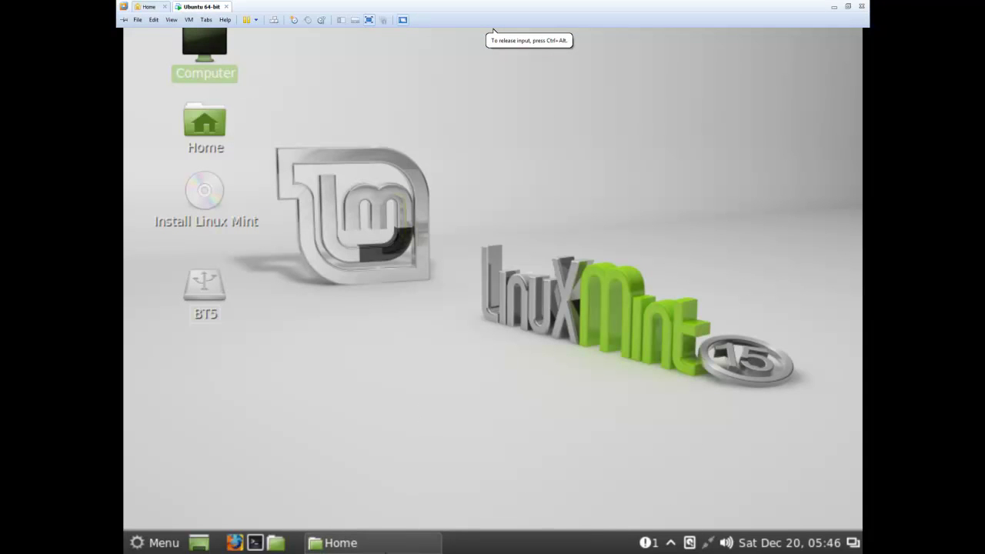
pyautogui.click(389, 544)
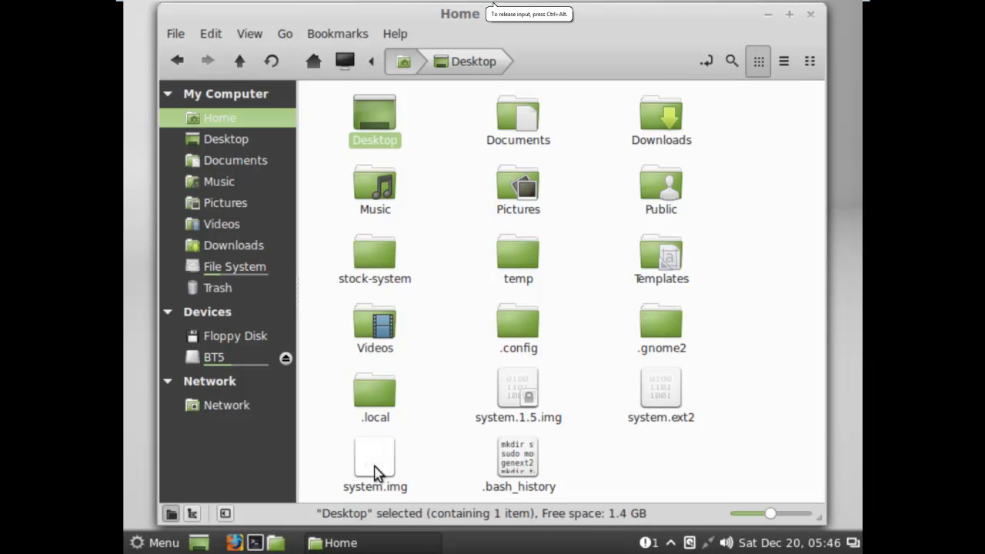
# Step: Check the properties of system.1.5.img in the Home folder, then close them
pyautogui.rightClick(520, 402)
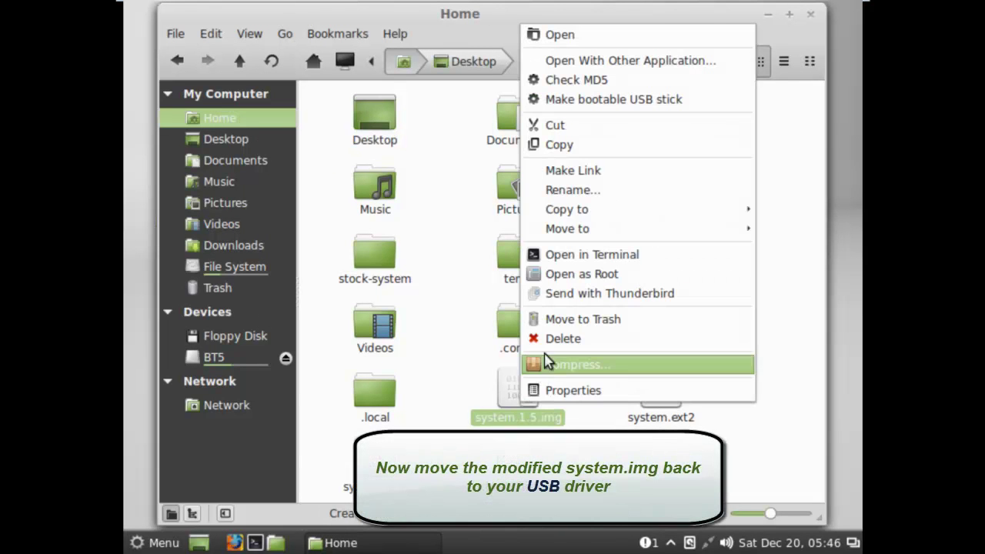
pyautogui.click(554, 390)
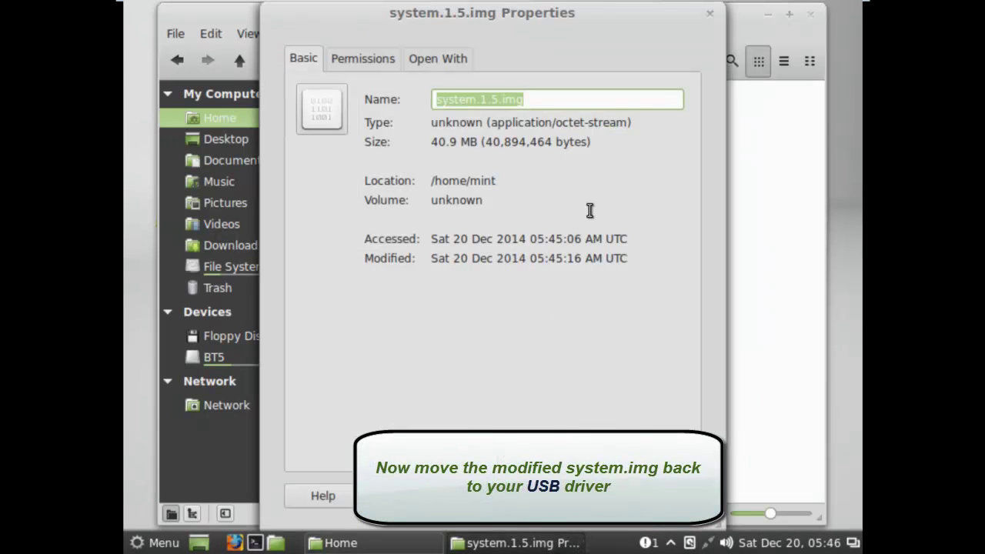
pyautogui.click(711, 16)
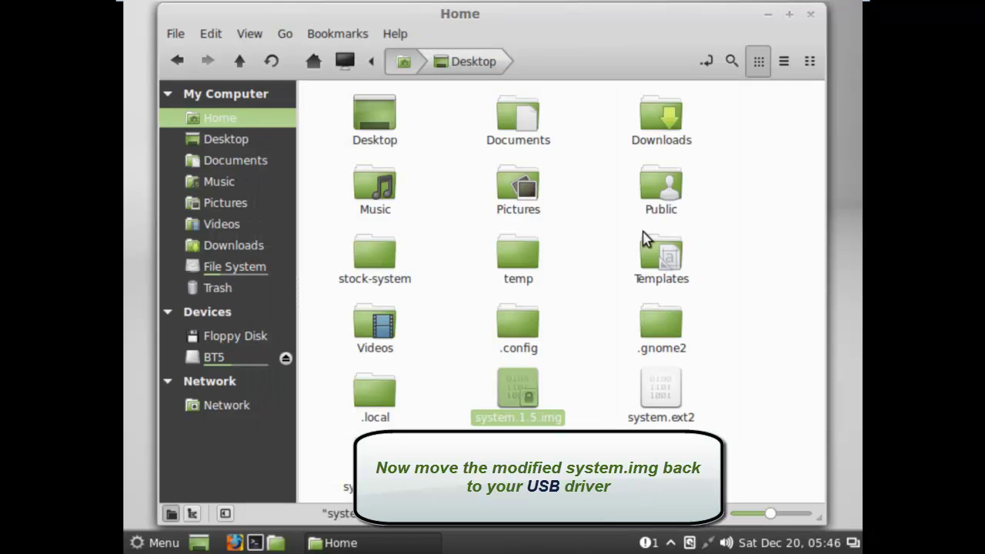
# Step: Copy system.1.5.img from the Home folder to the root of the BT5 USB drive
pyautogui.rightClick(528, 379)
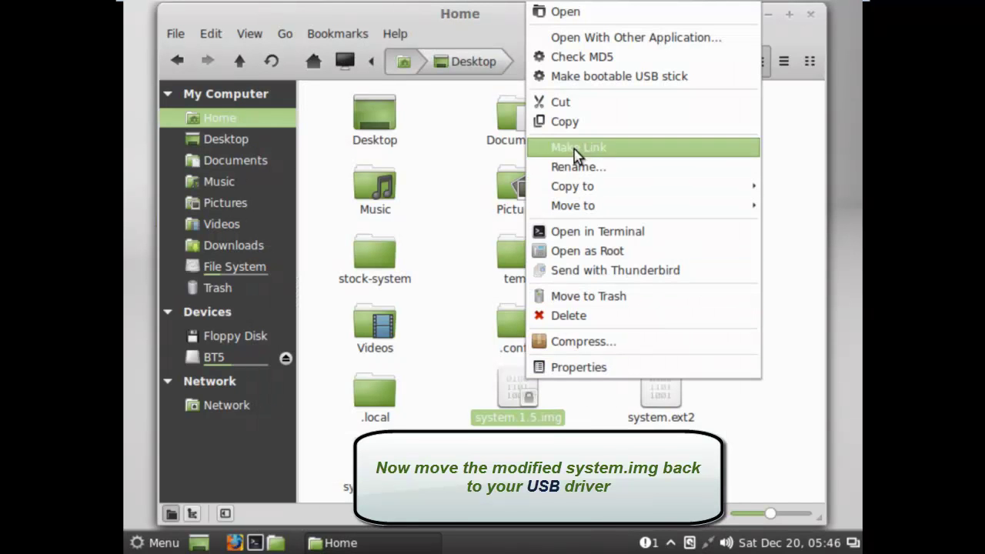
pyautogui.click(569, 123)
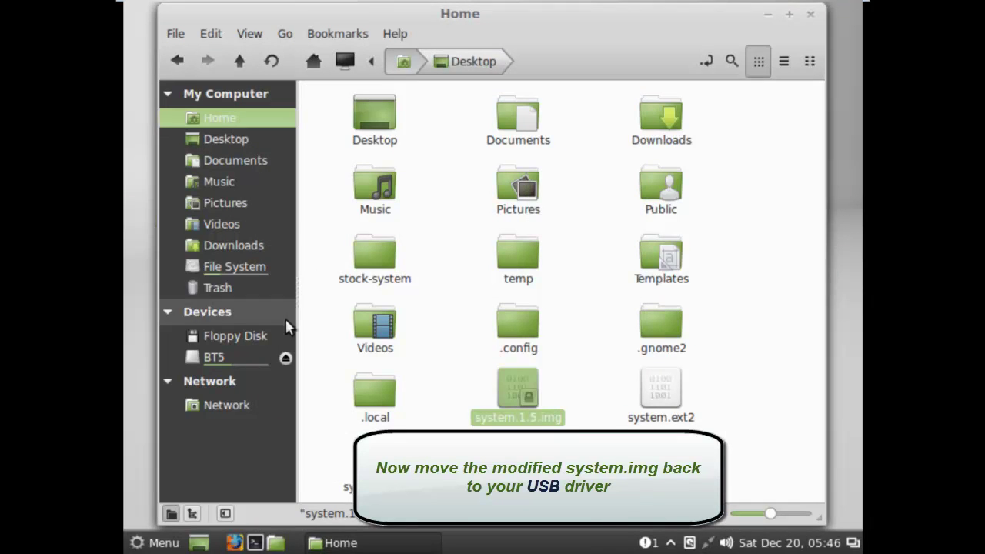
pyautogui.click(241, 352)
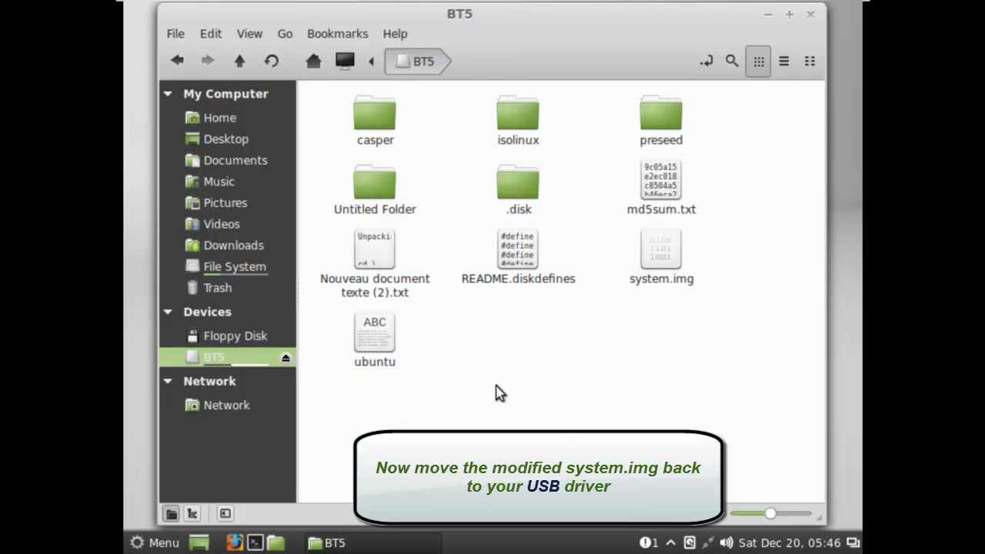
pyautogui.rightClick(521, 377)
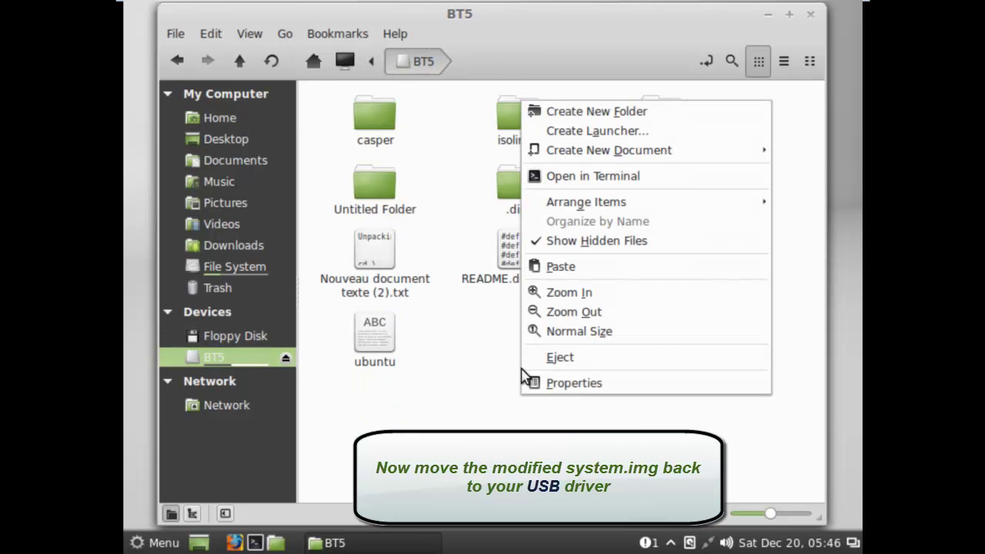
pyautogui.click(560, 265)
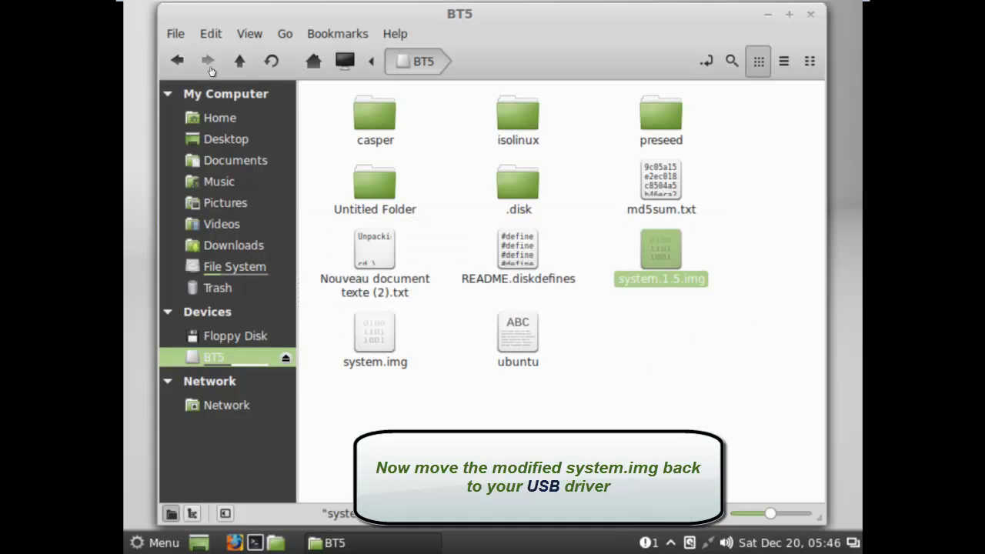
# Step: Leave the virtual machine's full-screen view and disconnect the A-DATA ADATA USB Flash Drive so it connects to the host
pyautogui.moveTo(193, 6)
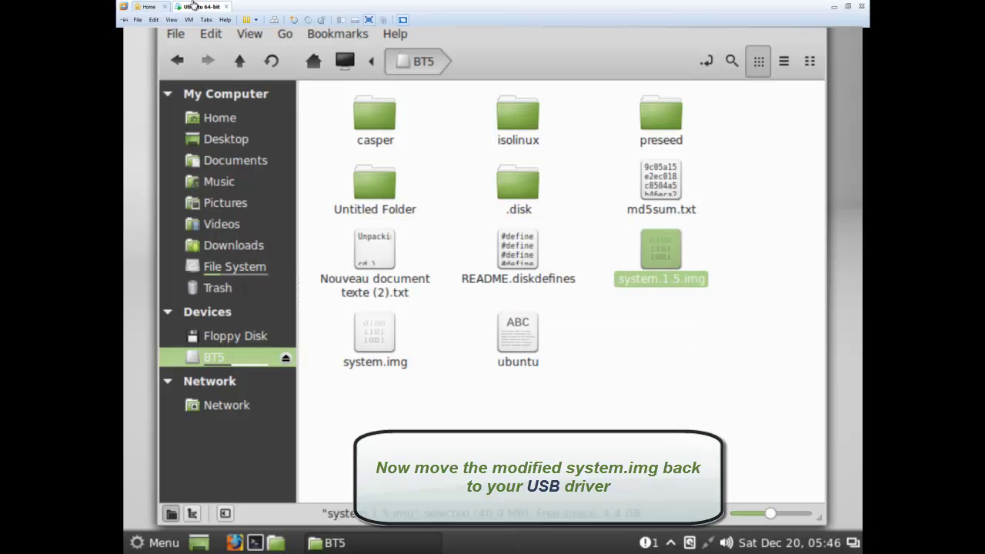
pyautogui.click(371, 25)
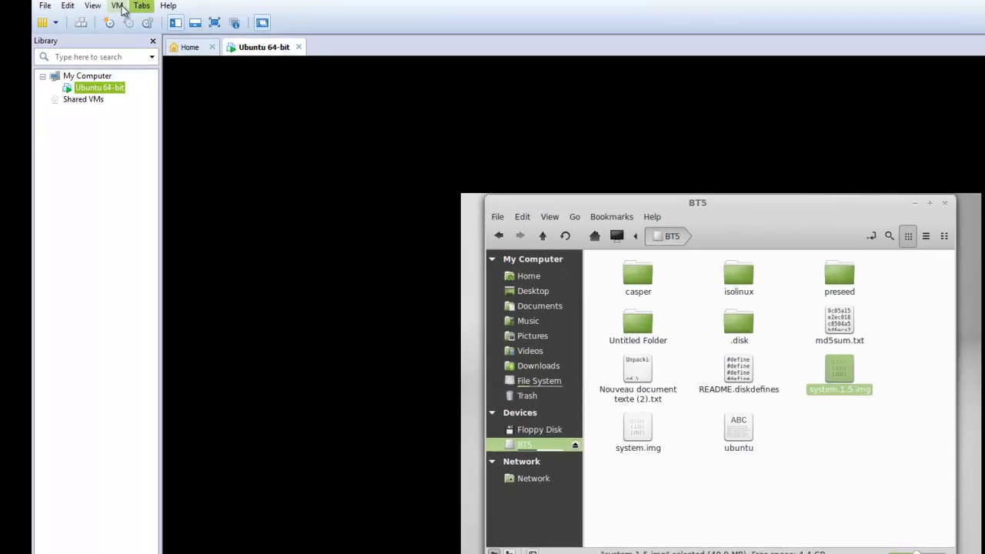
pyautogui.click(110, 17)
pyautogui.moveTo(132, 37)
pyautogui.moveTo(377, 146)
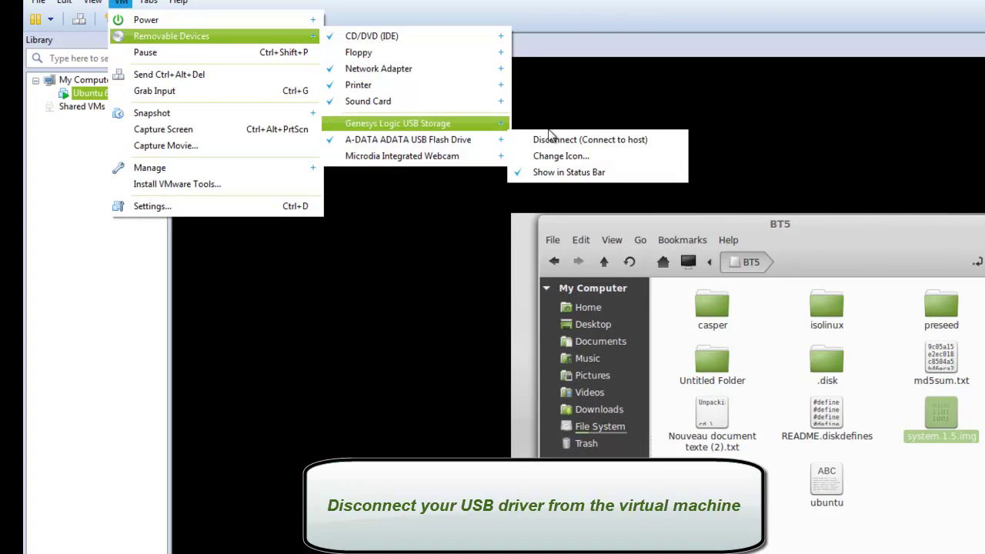
pyautogui.click(536, 146)
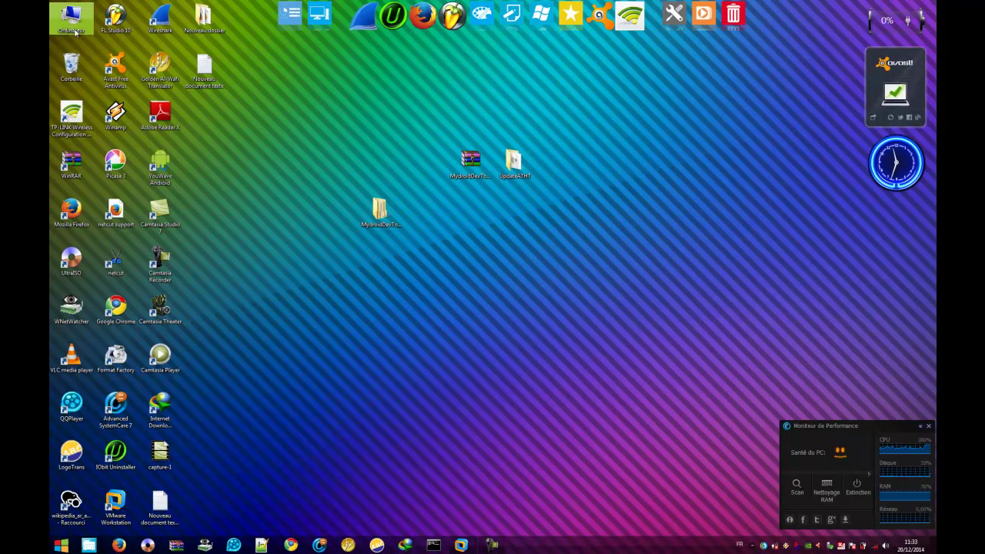
# Step: Open the BT5 (J:) drive in Windows Explorer and cut the system.1.5 image file
pyautogui.doubleClick(74, 30)
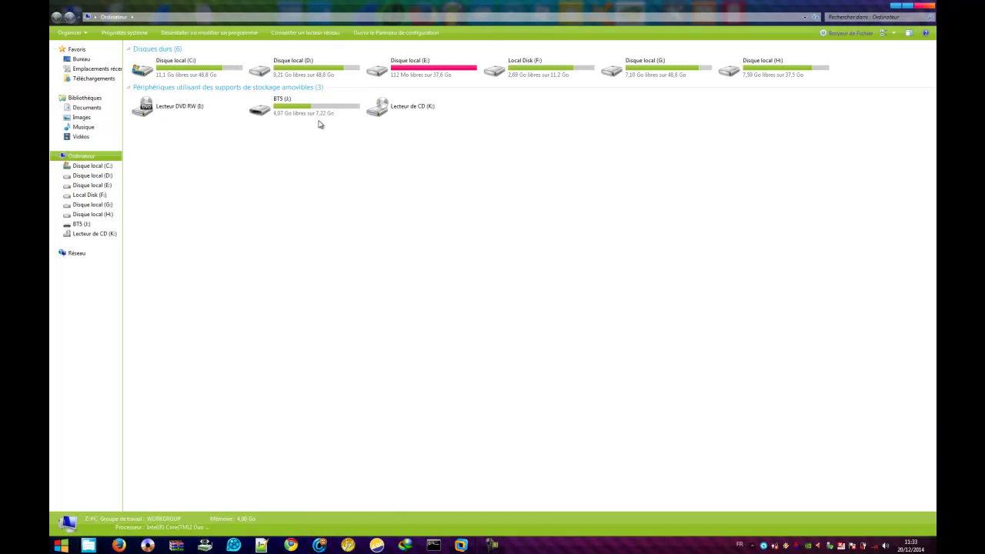
pyautogui.click(280, 108)
pyautogui.doubleClick(280, 109)
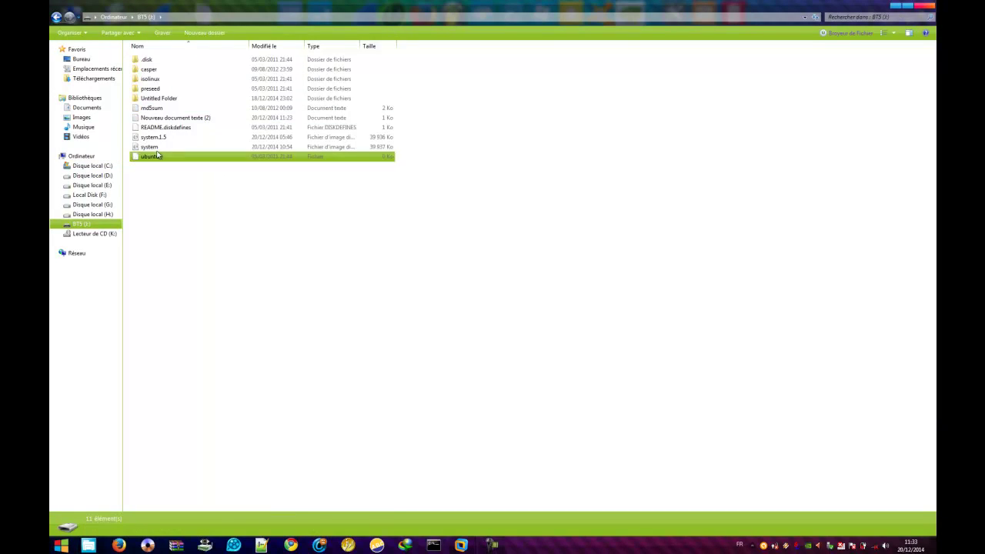
pyautogui.click(136, 138)
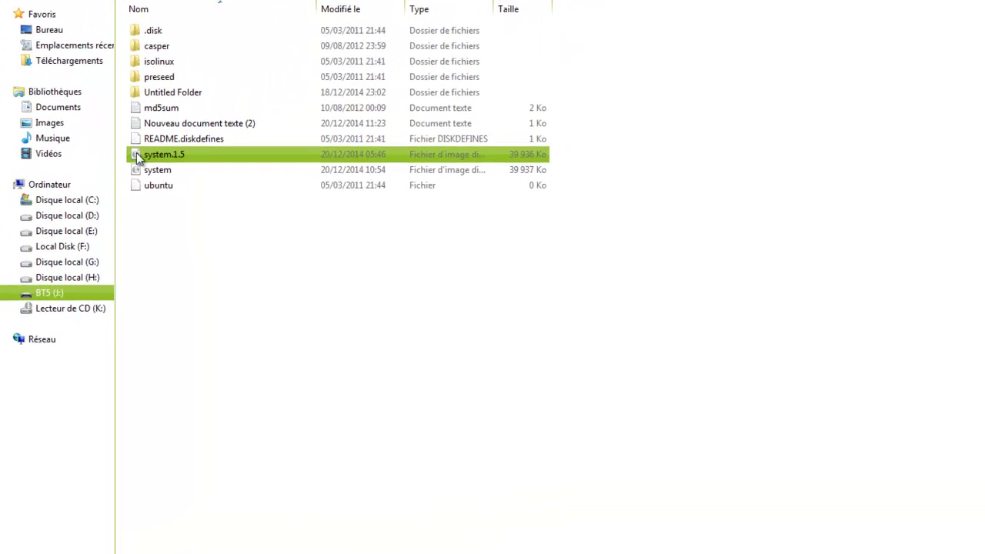
pyautogui.rightClick(136, 154)
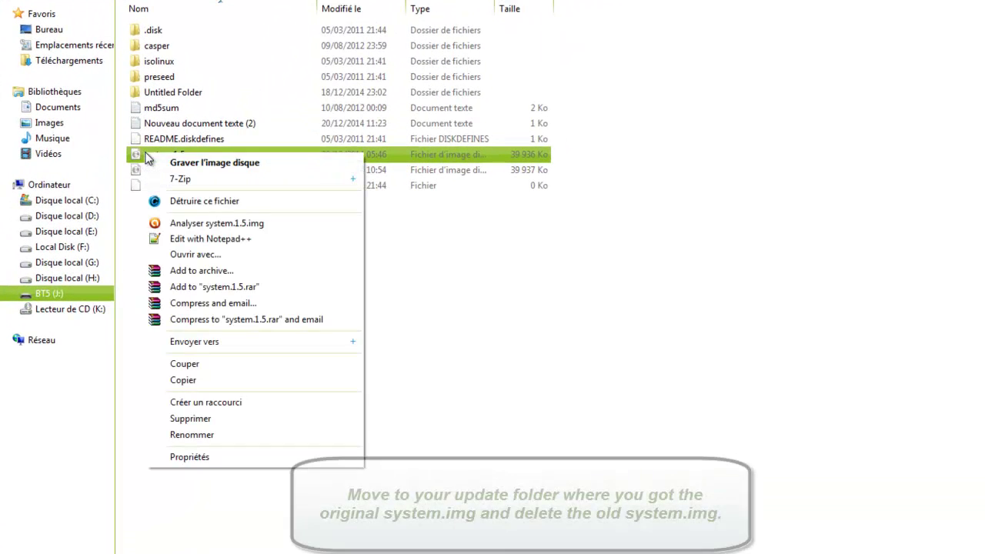
pyautogui.click(190, 366)
# Step: Open C:\afptool\update\Image and delete the old system image file
pyautogui.click(77, 200)
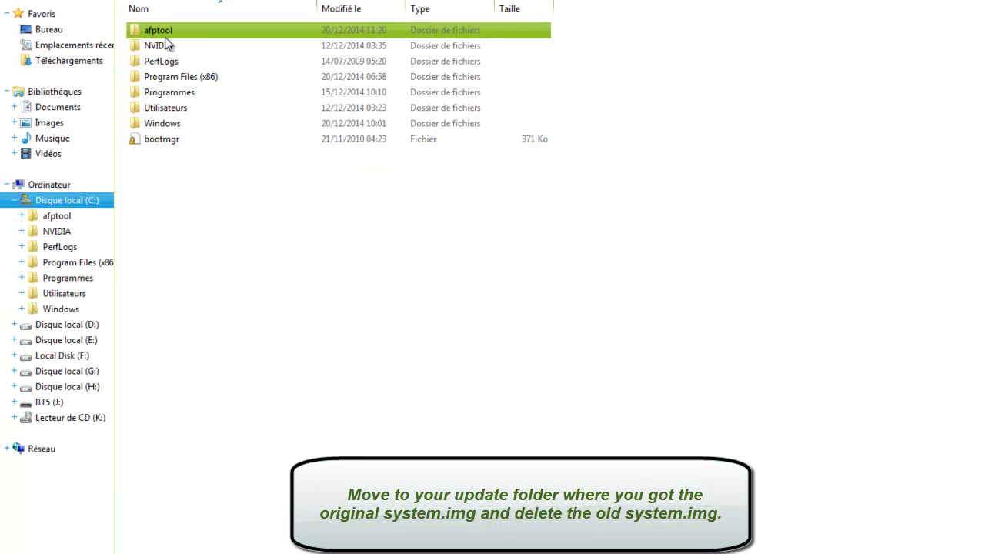
pyautogui.doubleClick(166, 37)
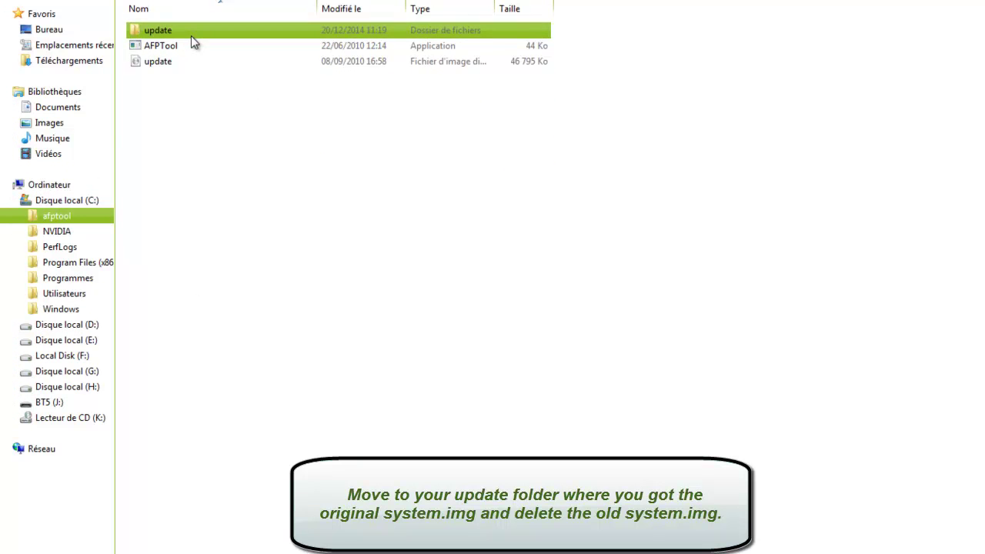
pyautogui.doubleClick(191, 36)
pyautogui.doubleClick(191, 36)
pyautogui.click(149, 111)
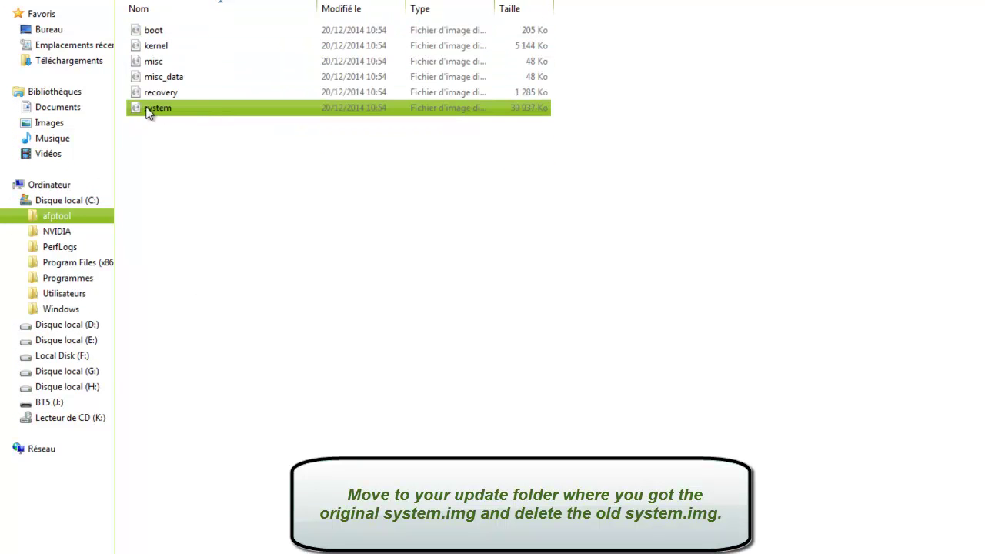
pyautogui.rightClick(163, 110)
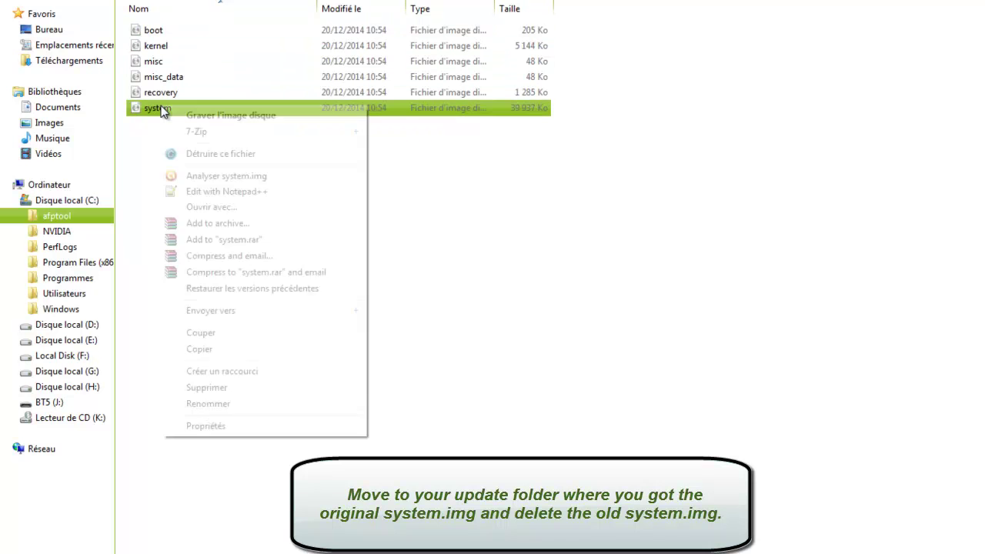
pyautogui.click(207, 386)
pyautogui.click(754, 429)
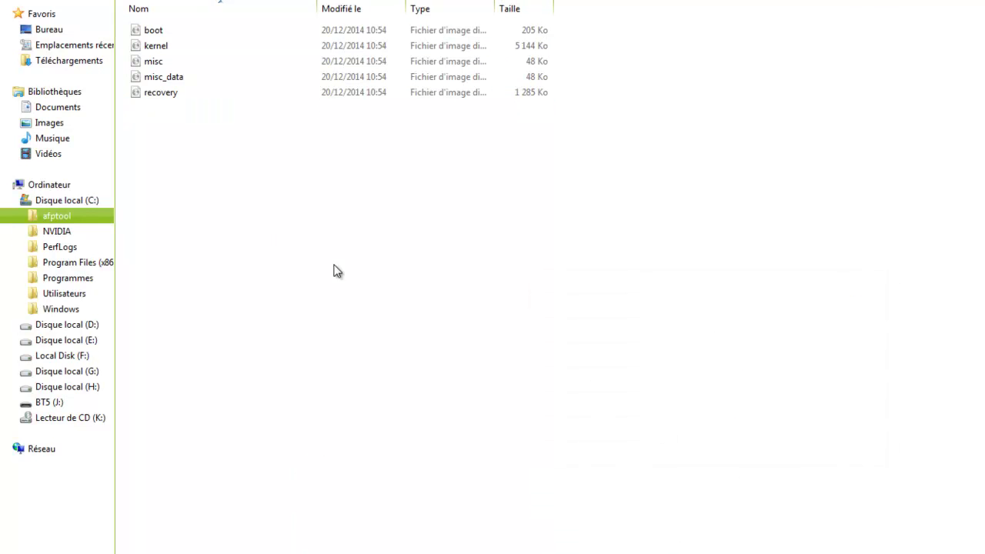
# Step: Paste system.1.5.img into the Image folder and rename it system
pyautogui.rightClick(208, 196)
pyautogui.click(247, 289)
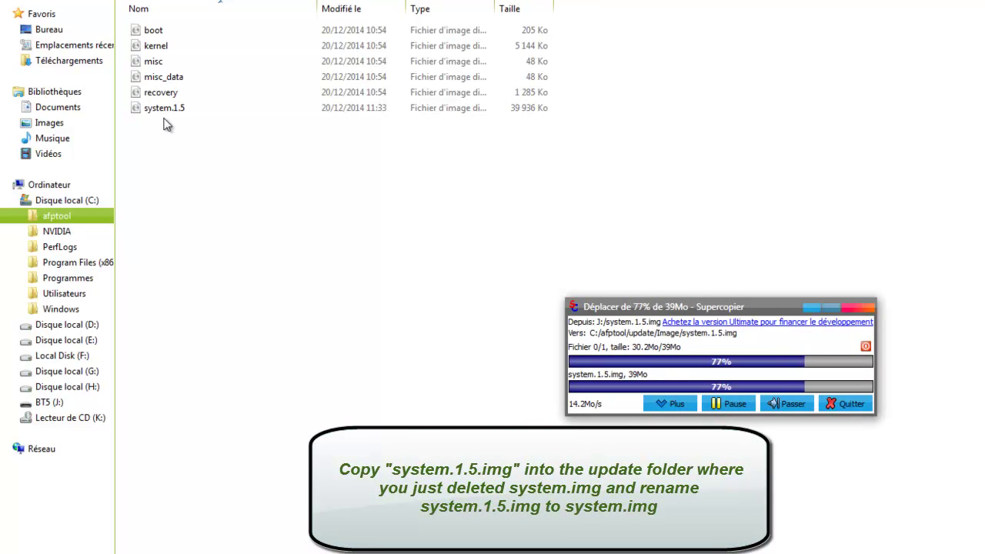
pyautogui.click(153, 113)
pyautogui.rightClick(152, 113)
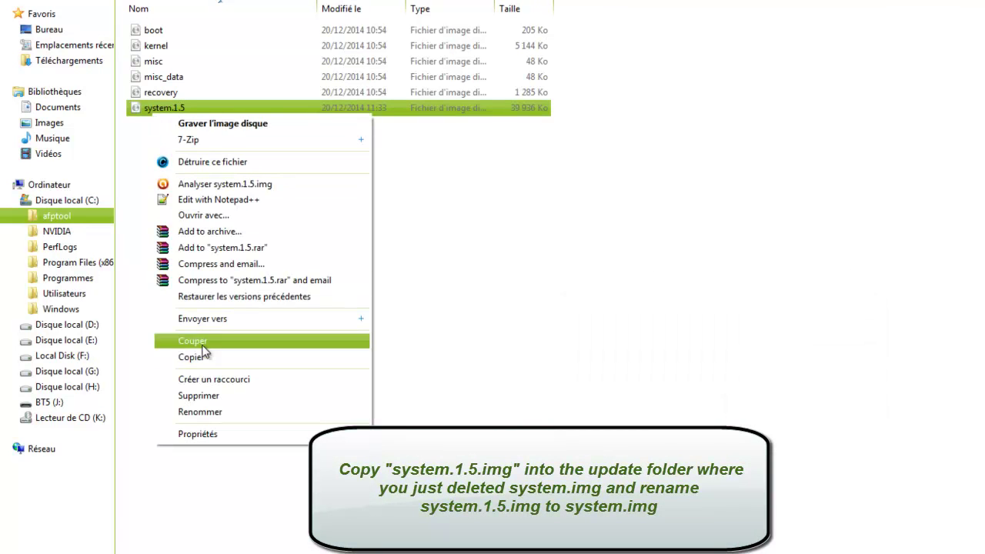
pyautogui.click(189, 412)
pyautogui.click(197, 110)
pyautogui.press('BackSpace')
pyautogui.press('BackSpace')
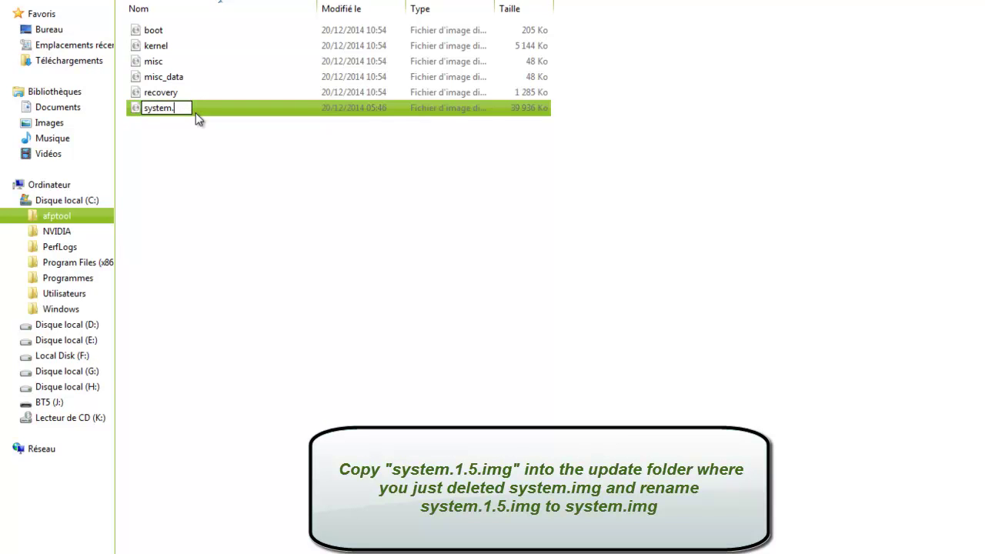
pyautogui.press('Return')
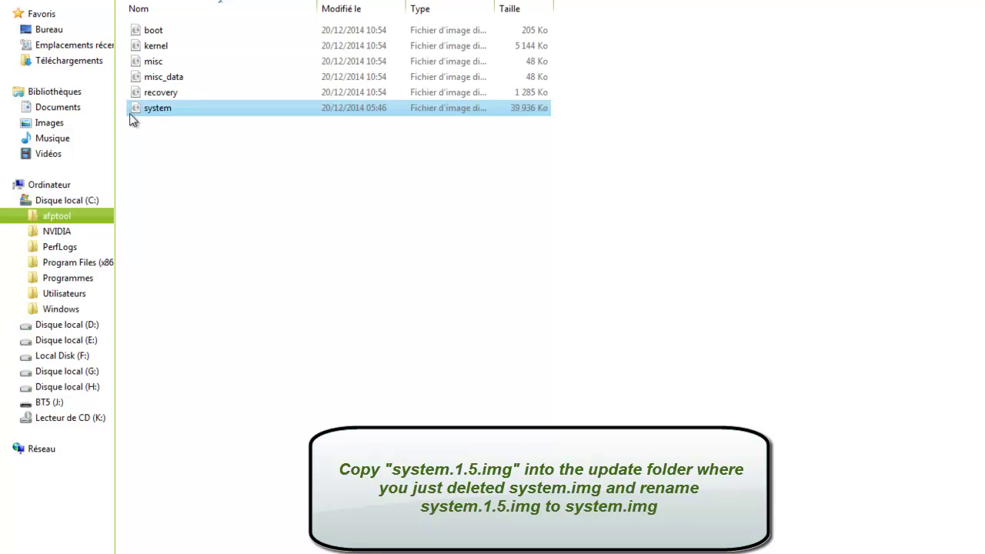
# Step: Return to the afptool folder and delete the original update.img file
pyautogui.press('BackSpace')
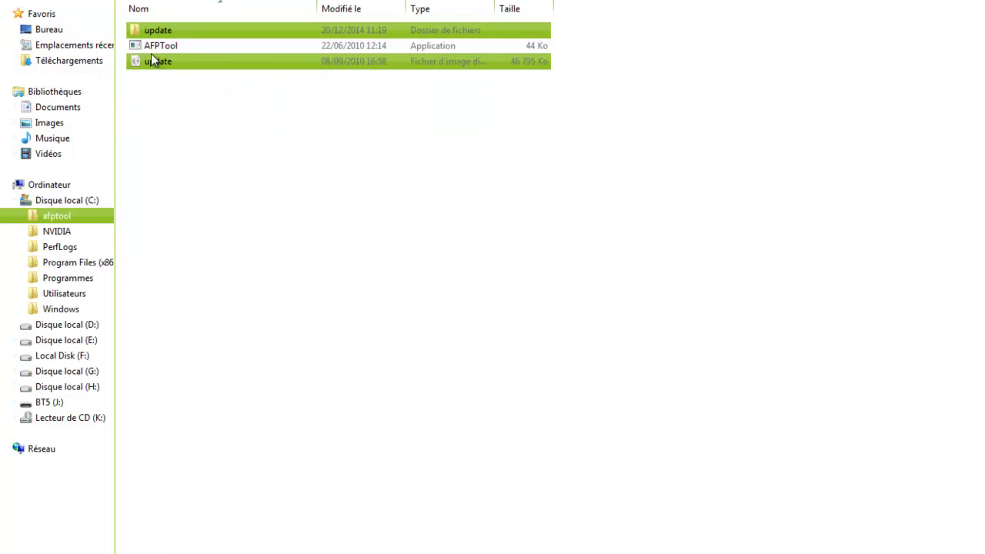
pyautogui.rightClick(149, 60)
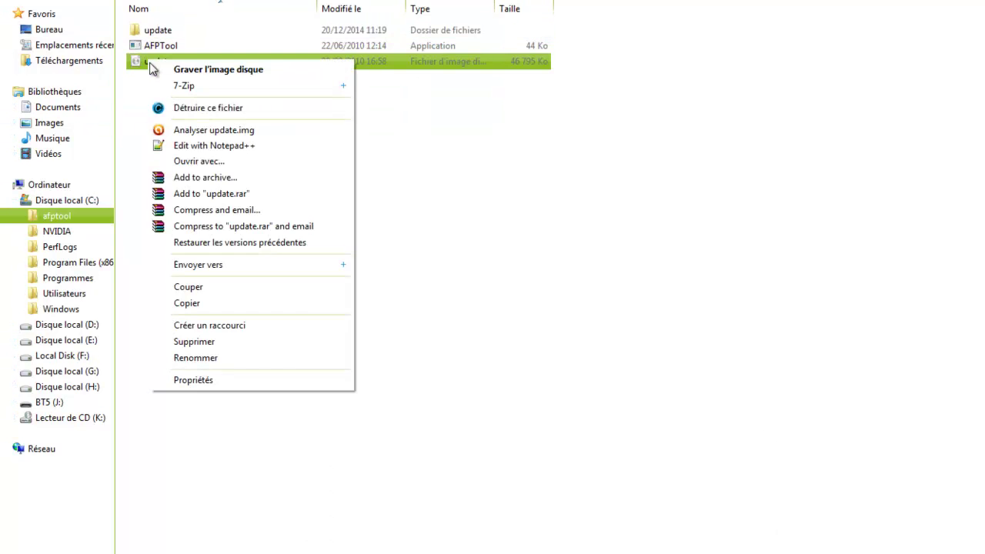
pyautogui.click(195, 340)
pyautogui.click(762, 428)
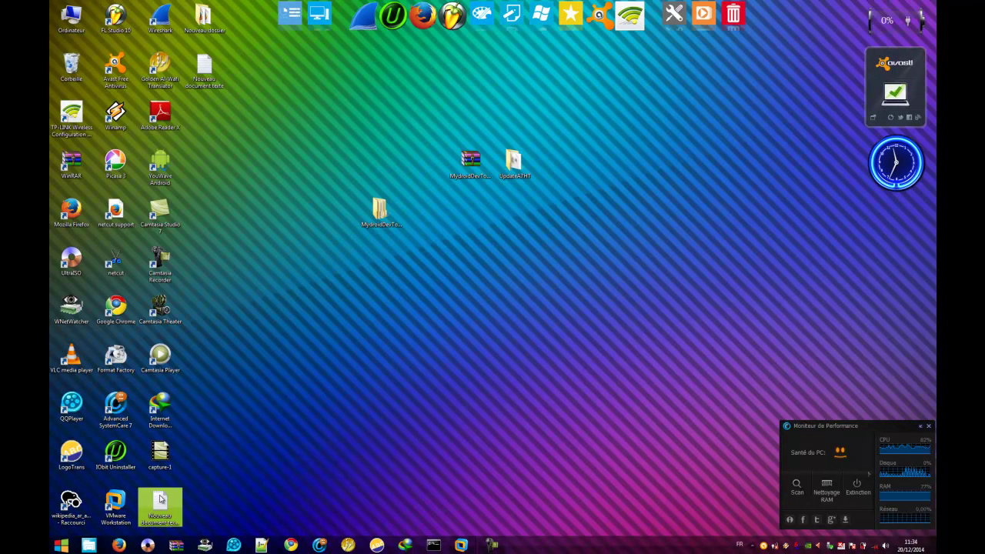
# Step: Copy the "cd \" command from the desktop notes file and run it in a new command prompt
pyautogui.doubleClick(160, 498)
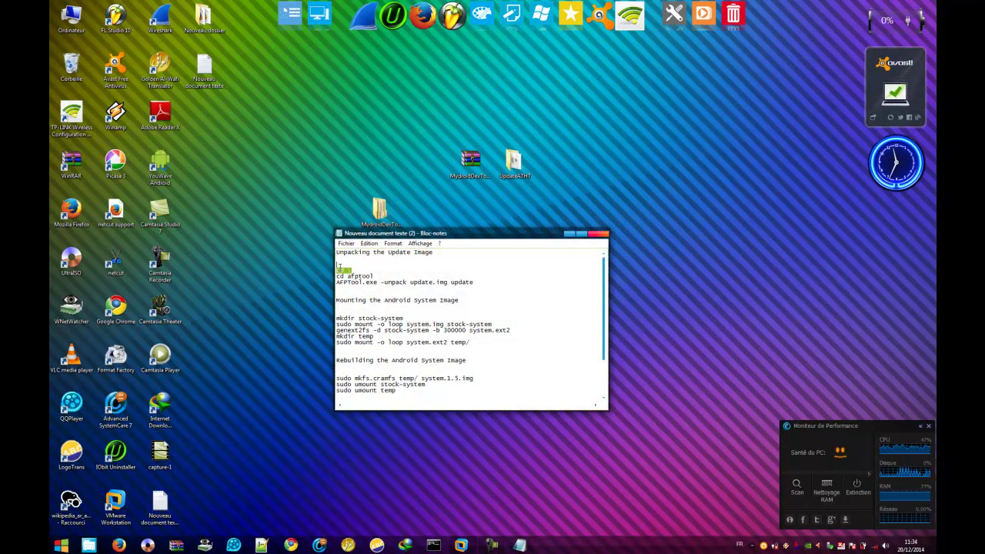
pyautogui.rightClick(336, 267)
pyautogui.click(370, 297)
pyautogui.click(433, 545)
pyautogui.rightClick(199, 140)
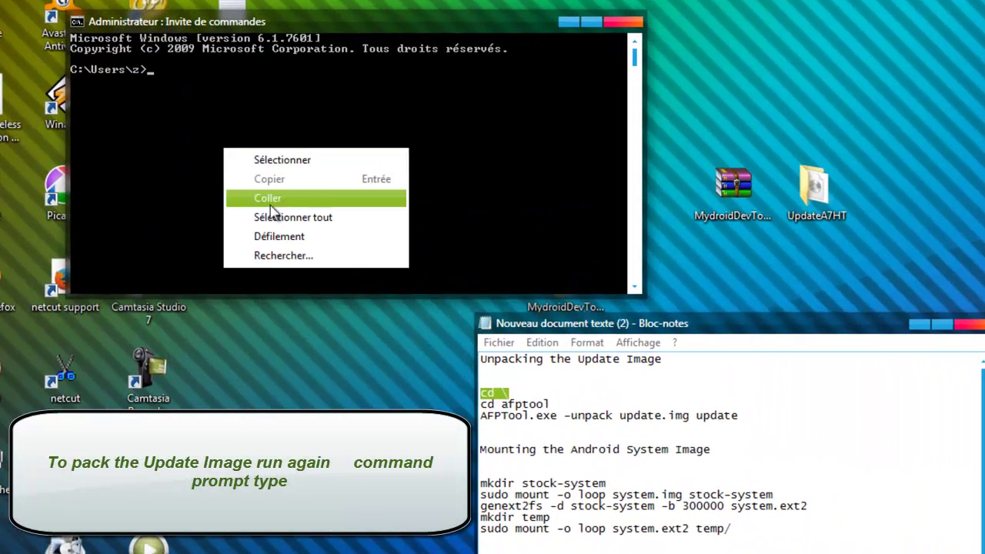
pyautogui.click(267, 198)
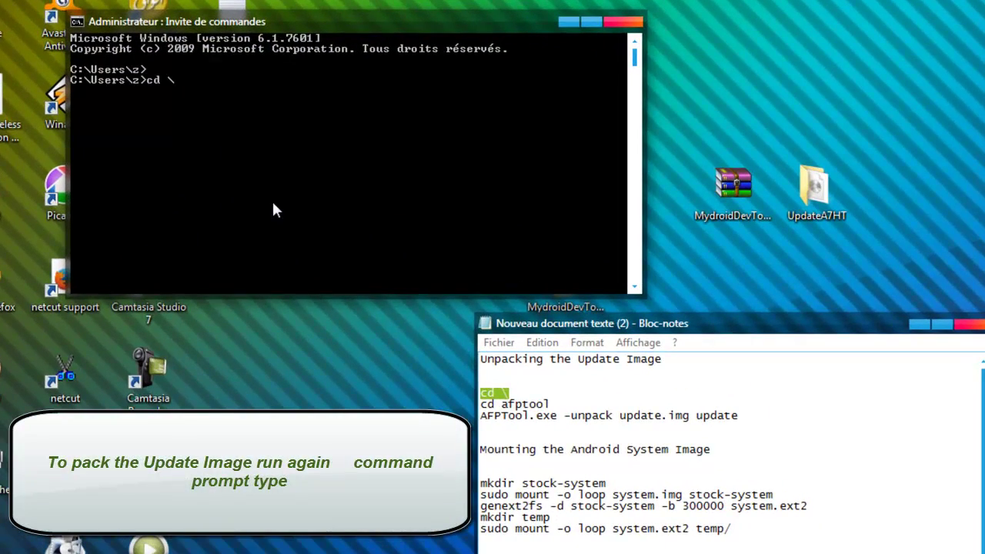
pyautogui.press('Return')
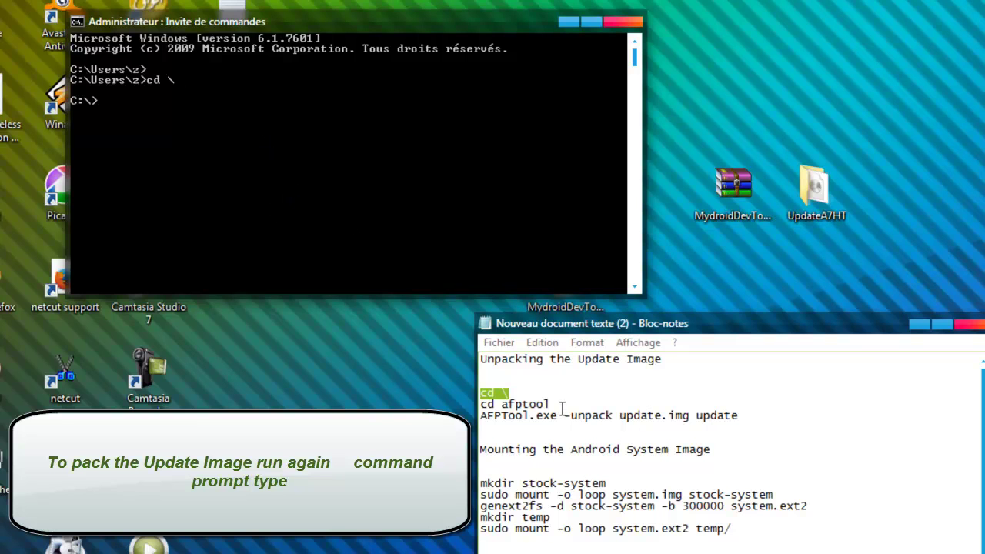
# Step: Copy the "cd afptool" command from the notes and run it in the command prompt
pyautogui.click(480, 406)
pyautogui.hotkey('shift', 'End')
pyautogui.rightClick(489, 407)
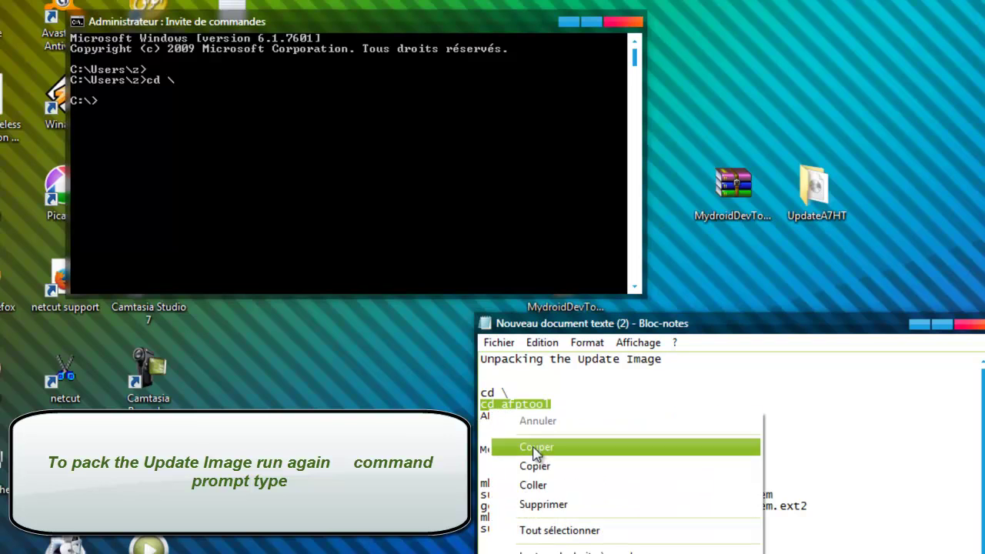
pyautogui.click(534, 466)
pyautogui.rightClick(339, 190)
pyautogui.click(377, 238)
pyautogui.press('Return')
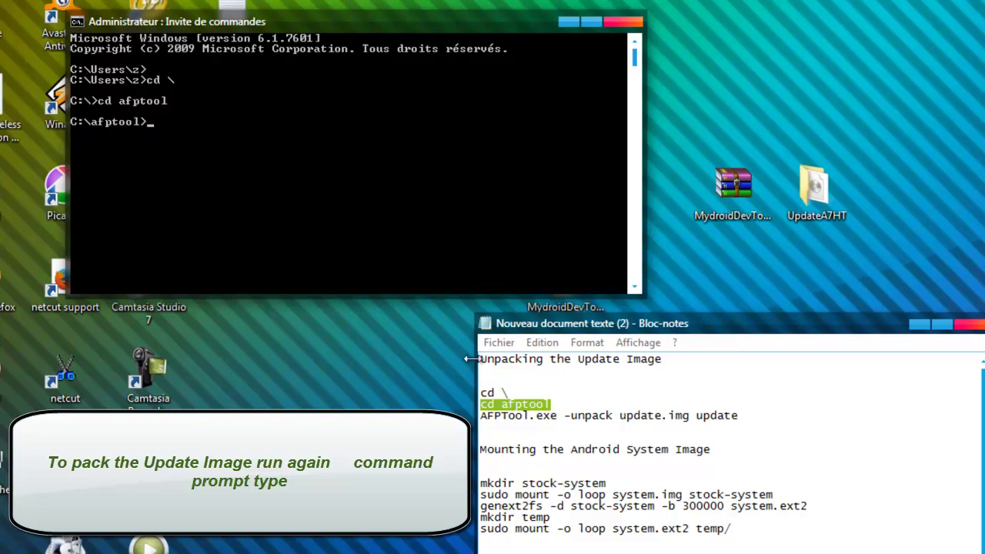
# Step: Copy "AFPTool.exe -pack update update1.img" from the notes, run it in the command prompt, and close the prompt once packing finishes
pyautogui.scroll(-3, 731, 445)
pyautogui.click(480, 483)
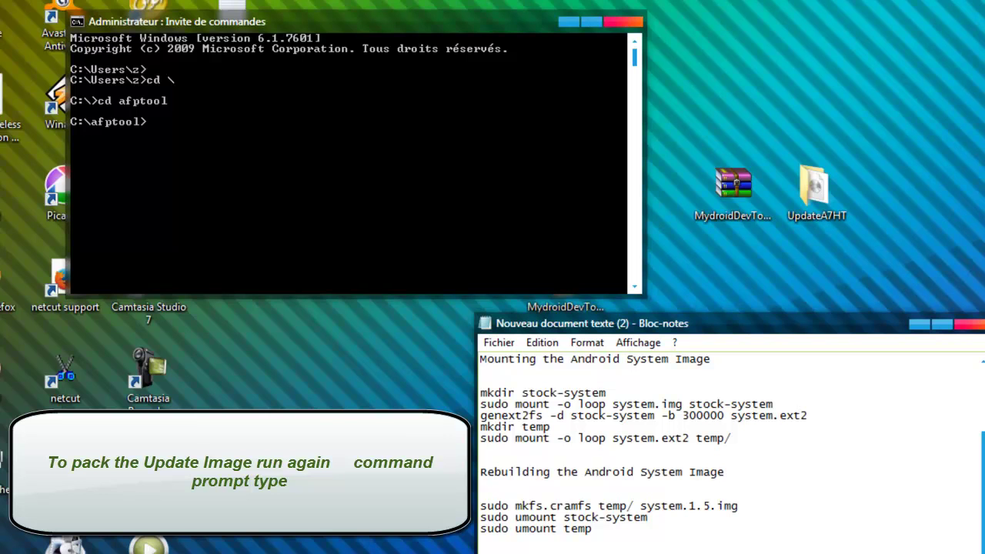
pyautogui.rightClick(188, 176)
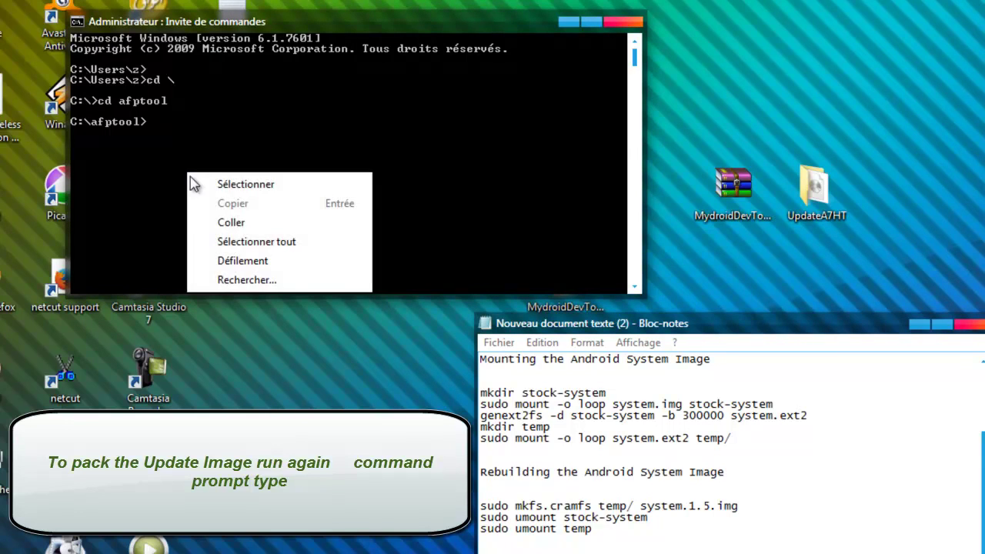
pyautogui.click(221, 225)
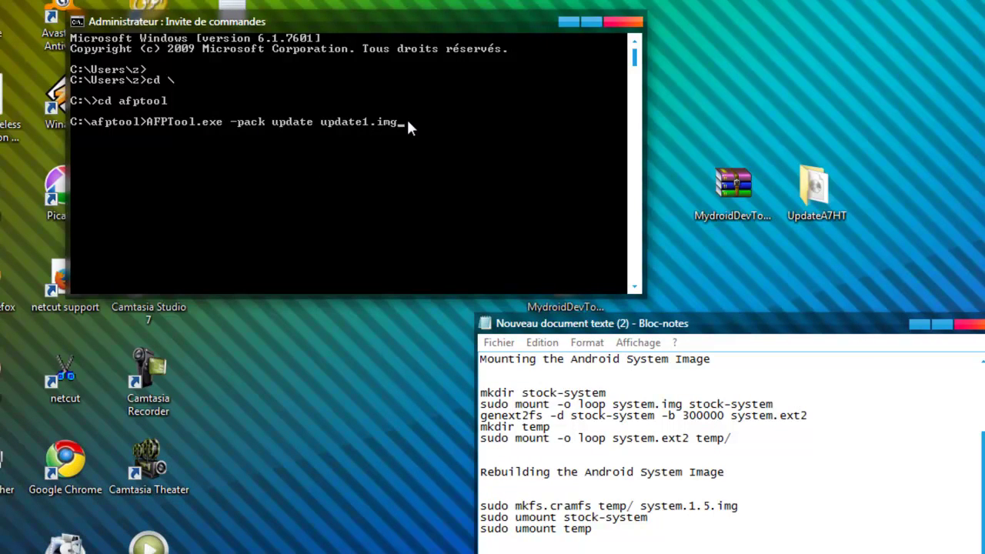
pyautogui.press('Return')
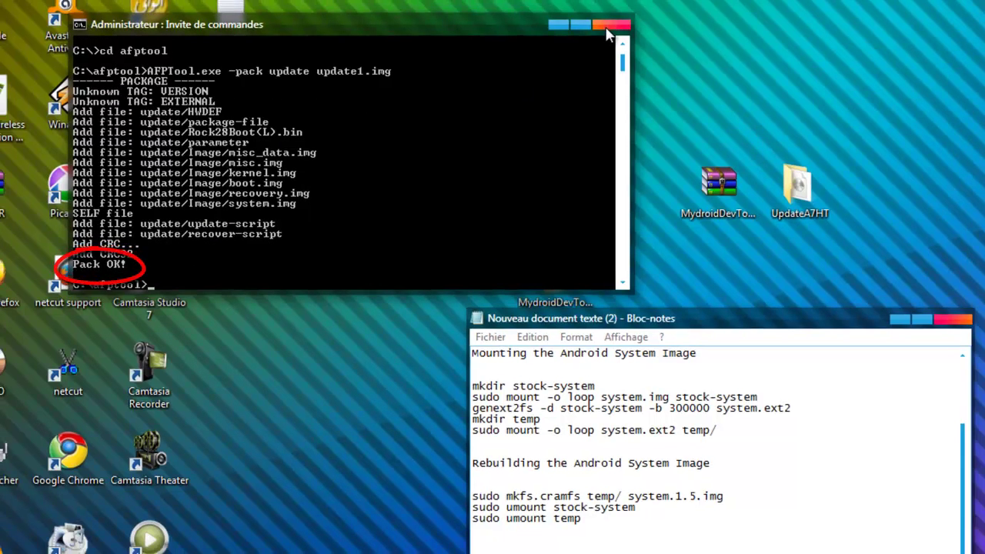
pyautogui.click(624, 23)
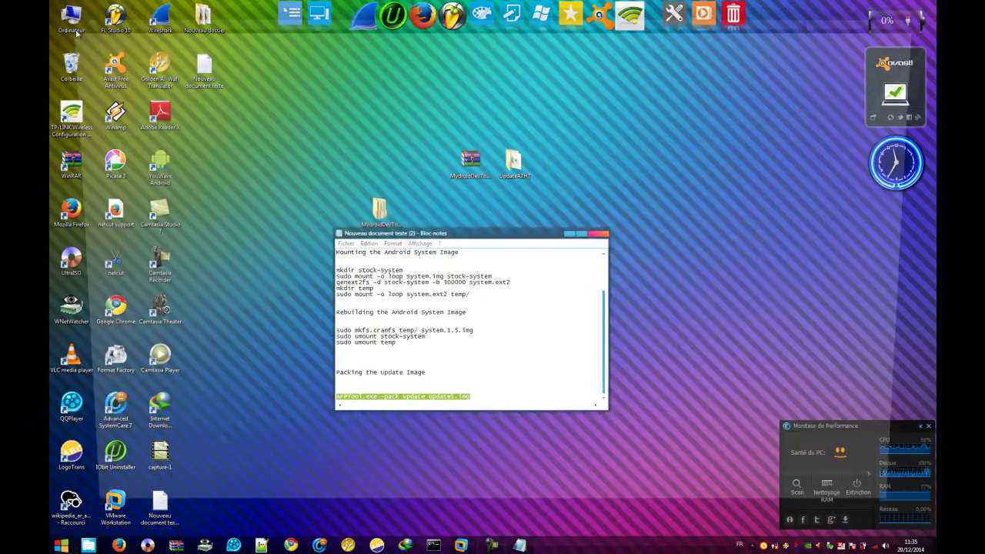
# Step: Open C:\afptool in Windows Explorer, rename the update1 image file to update, and close the folder window
pyautogui.doubleClick(76, 32)
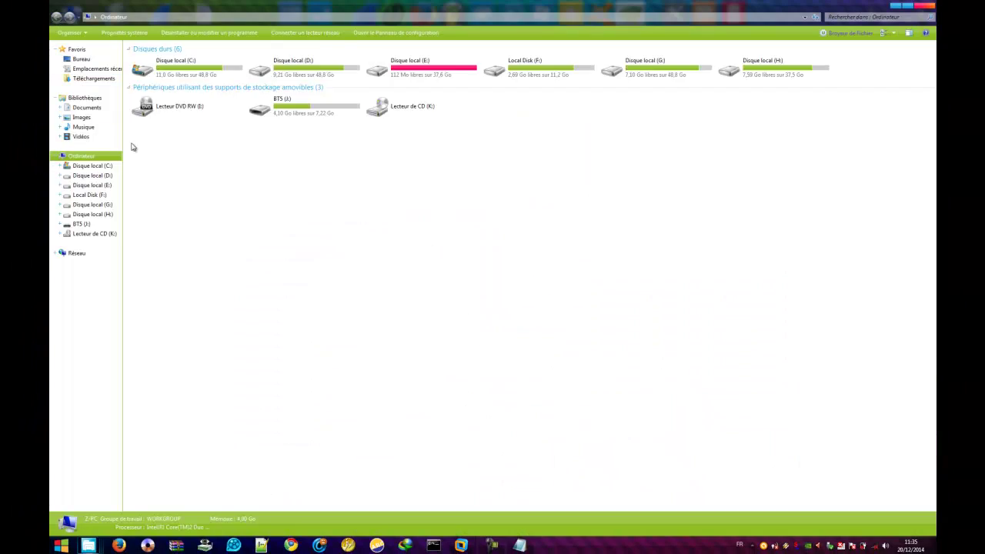
pyautogui.doubleClick(178, 71)
pyautogui.doubleClick(149, 59)
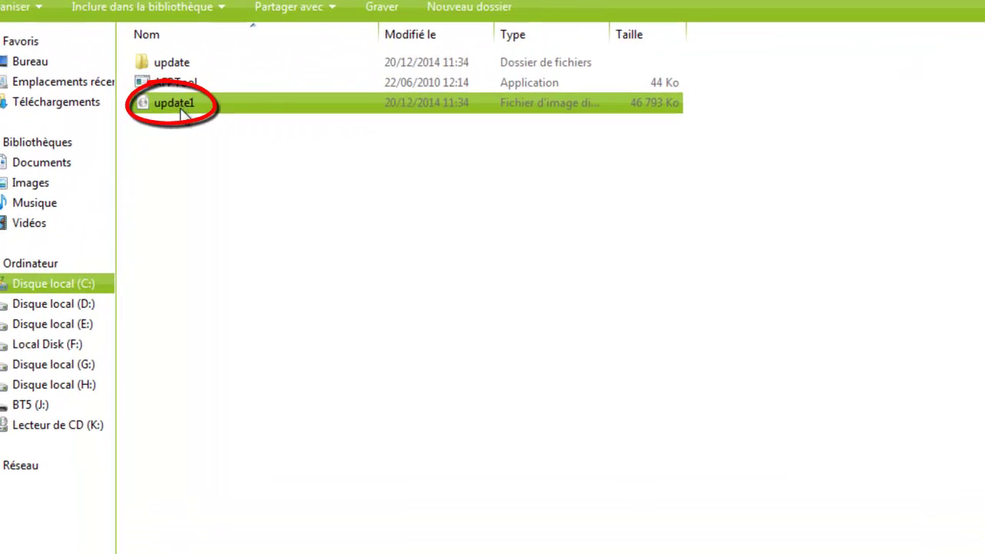
pyautogui.rightClick(164, 92)
pyautogui.click(218, 483)
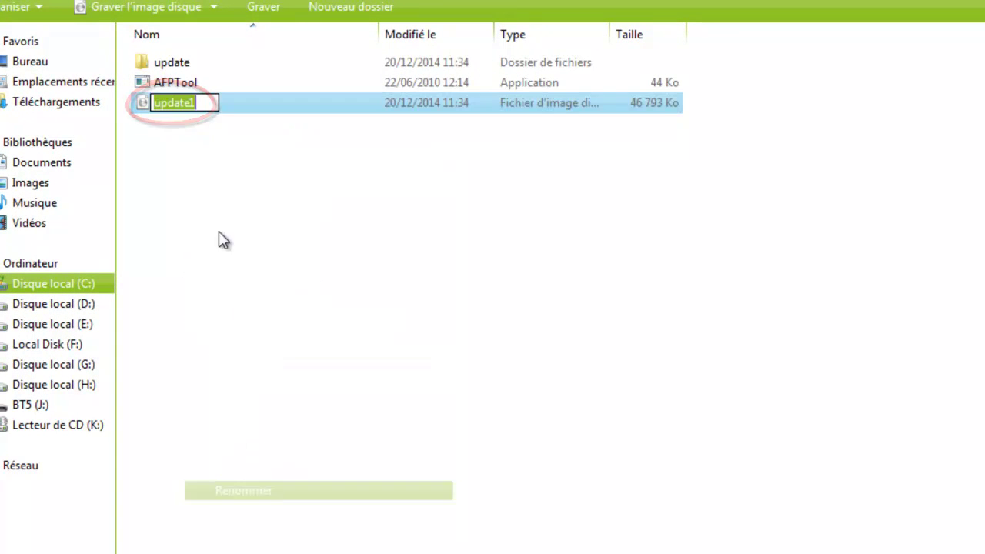
pyautogui.click(208, 102)
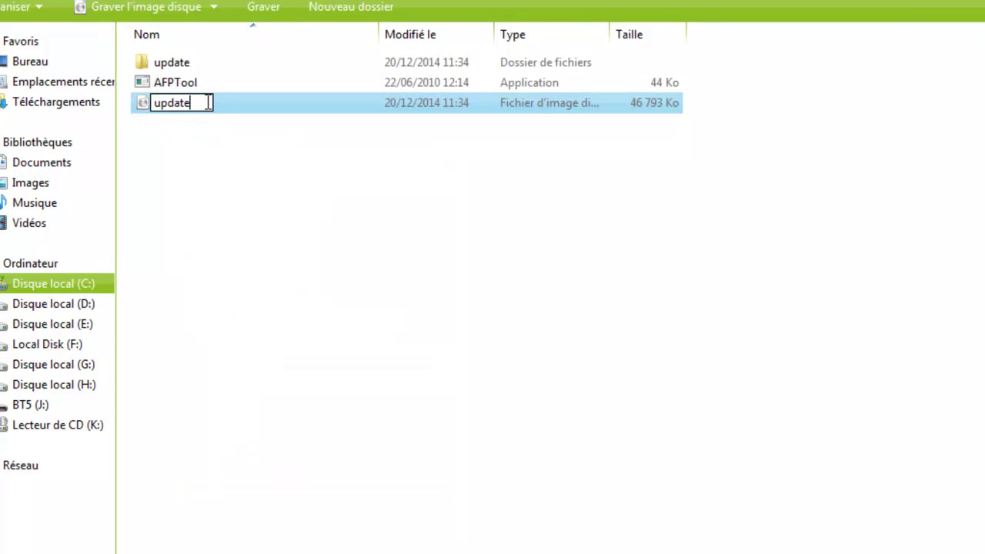
pyautogui.press('Return')
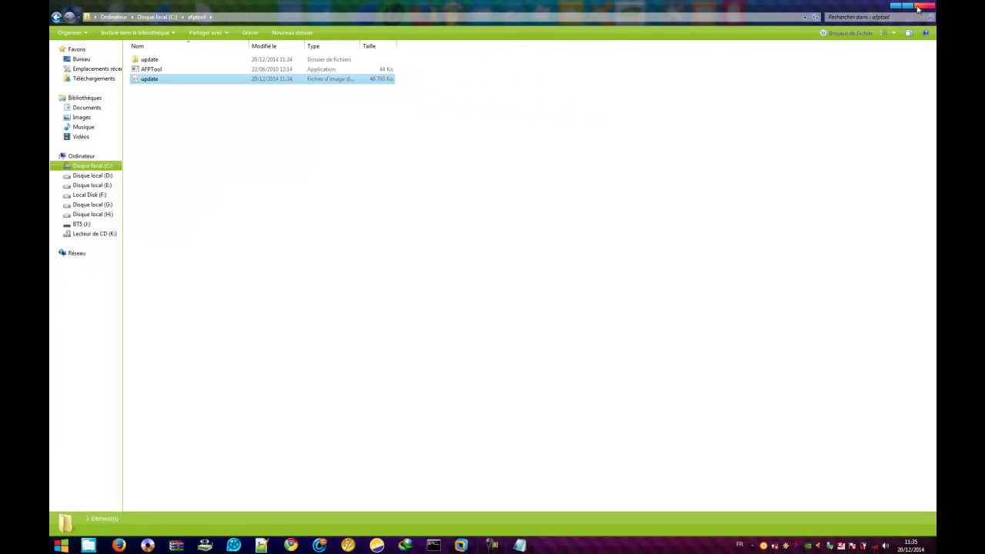
pyautogui.click(918, 8)
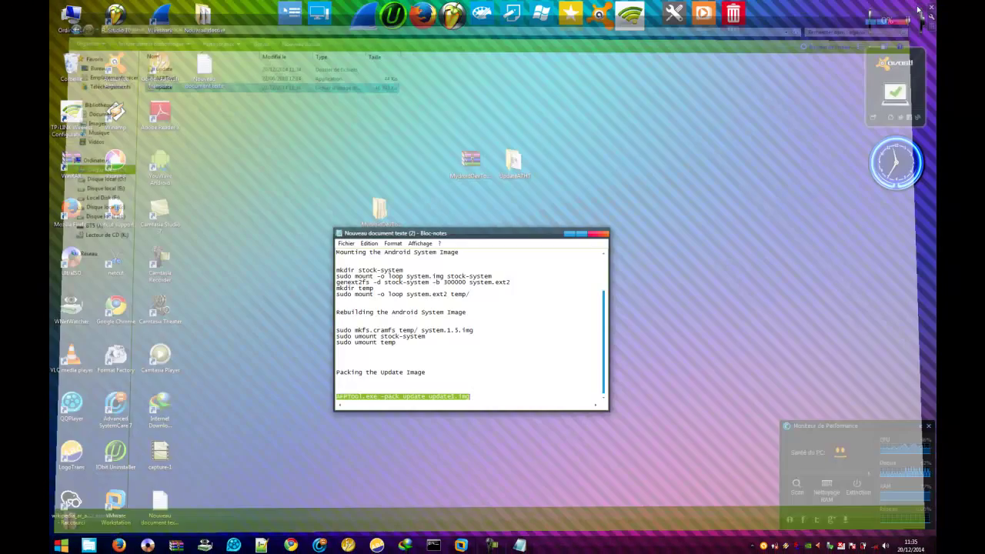
# Step: Close the text file with the command notes and refresh the desktop
pyautogui.moveTo(548, 234); pyautogui.dragTo(546, 121)
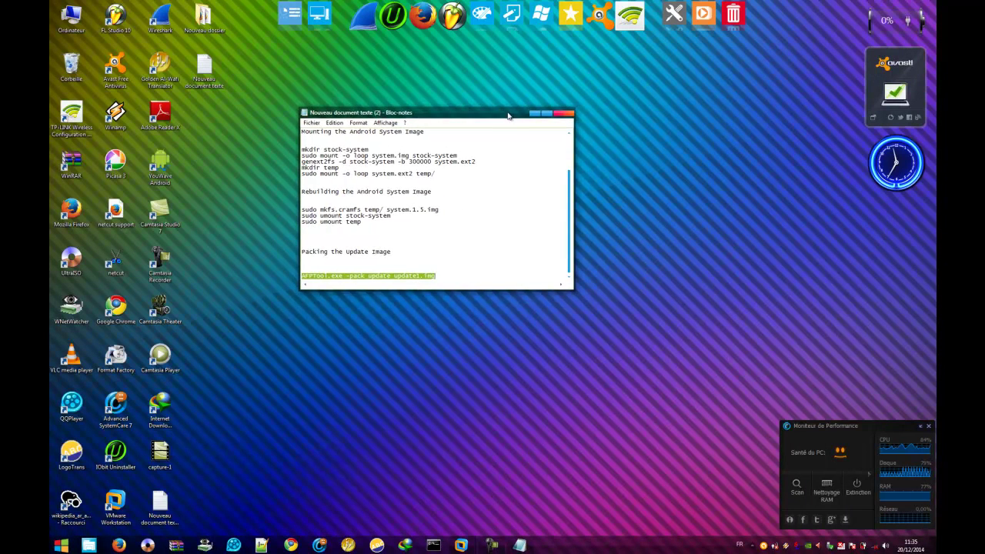
pyautogui.click(563, 114)
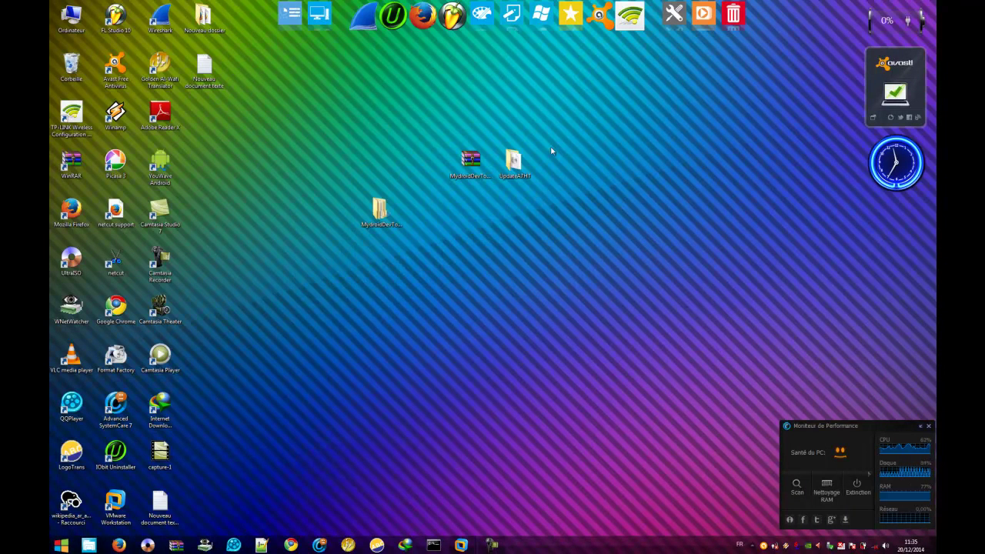
pyautogui.rightClick(408, 117)
pyautogui.click(422, 144)
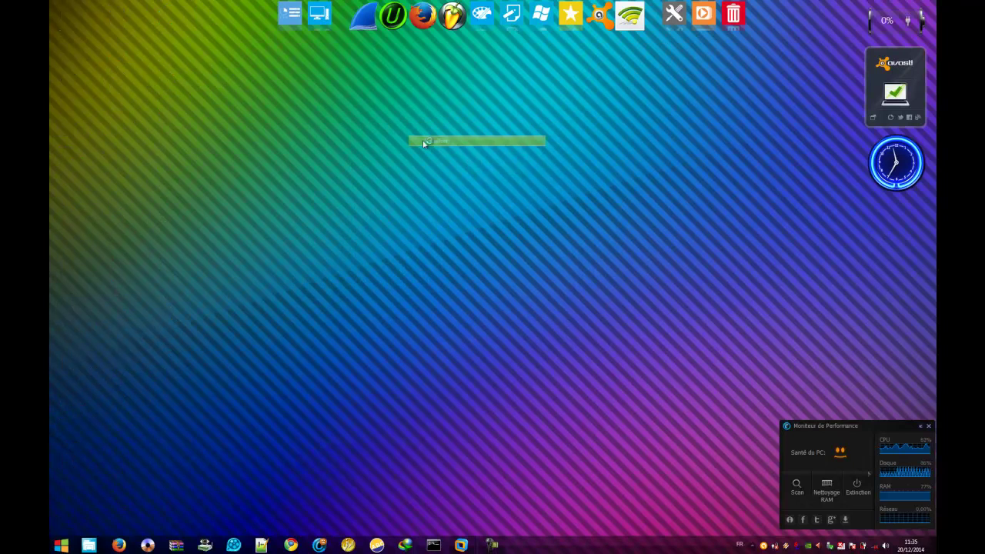